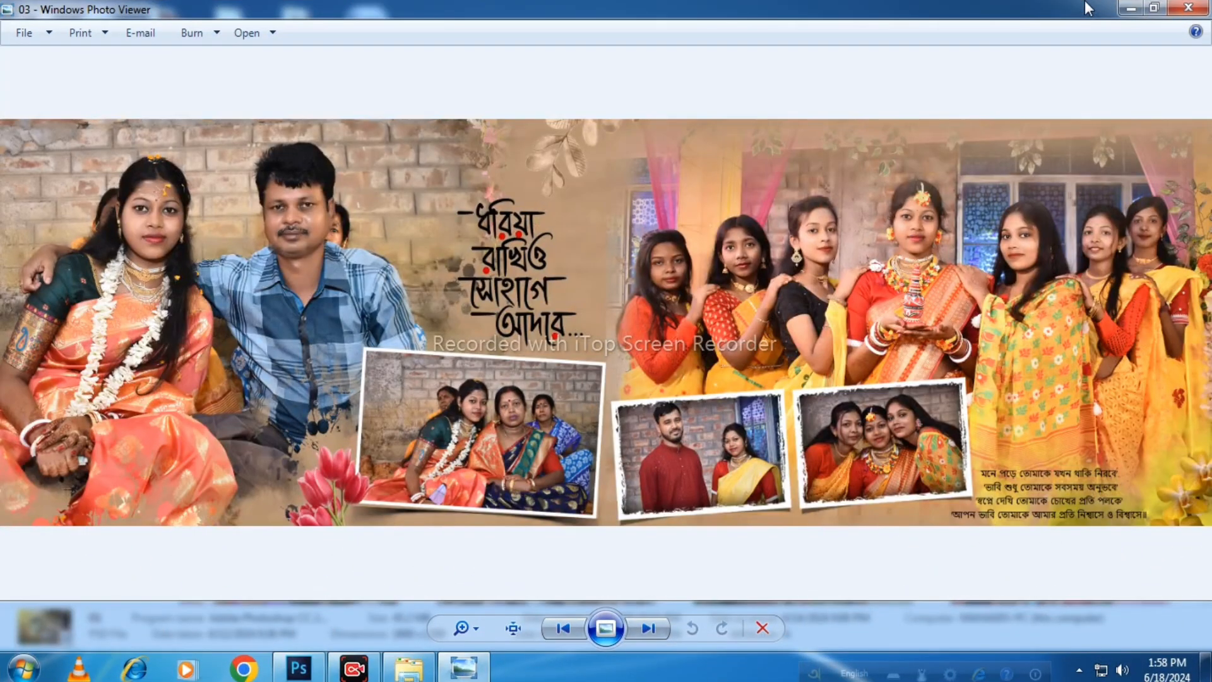
# Look through the wedding album spread designs one by one, from image 03 through image 40 and on to image cccc
pyautogui.press('Right')
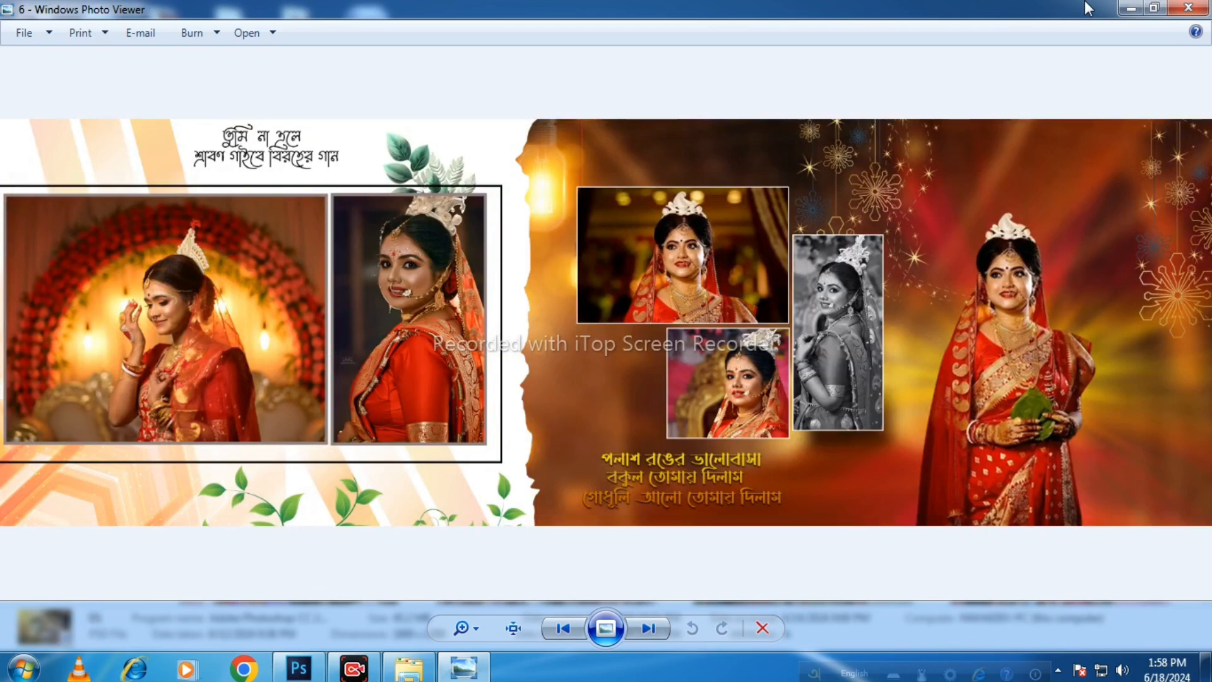
pyautogui.press('Right')
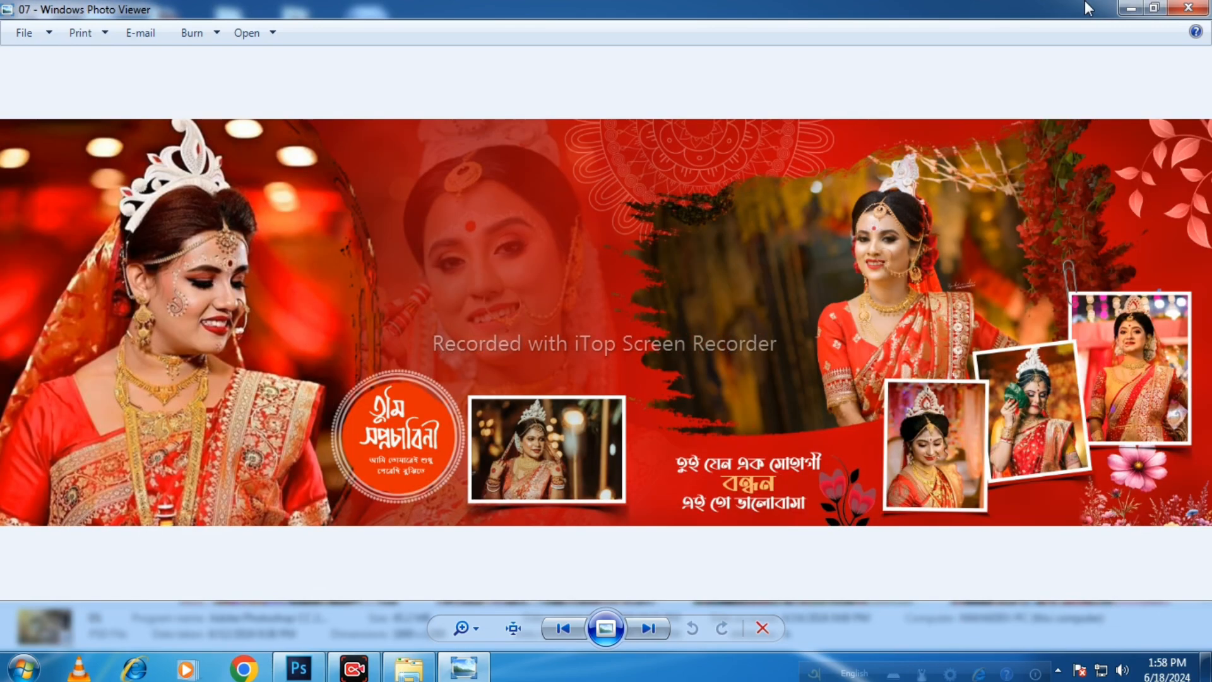
pyautogui.press('Right')
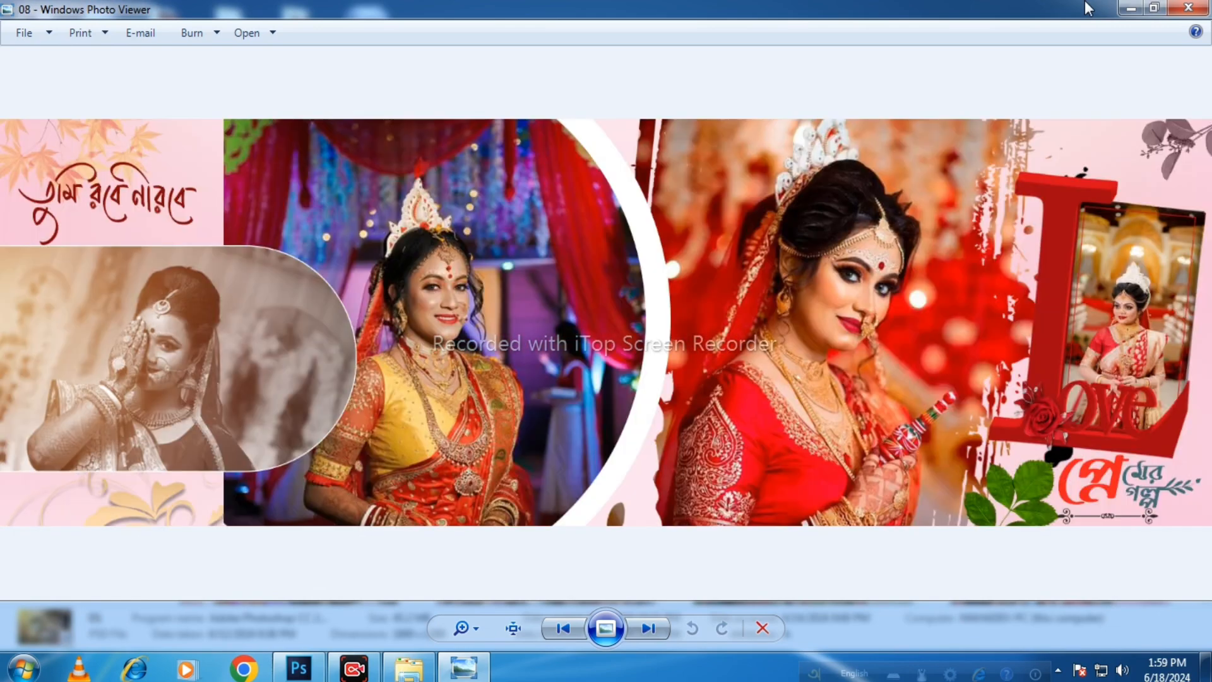
pyautogui.press('Right')
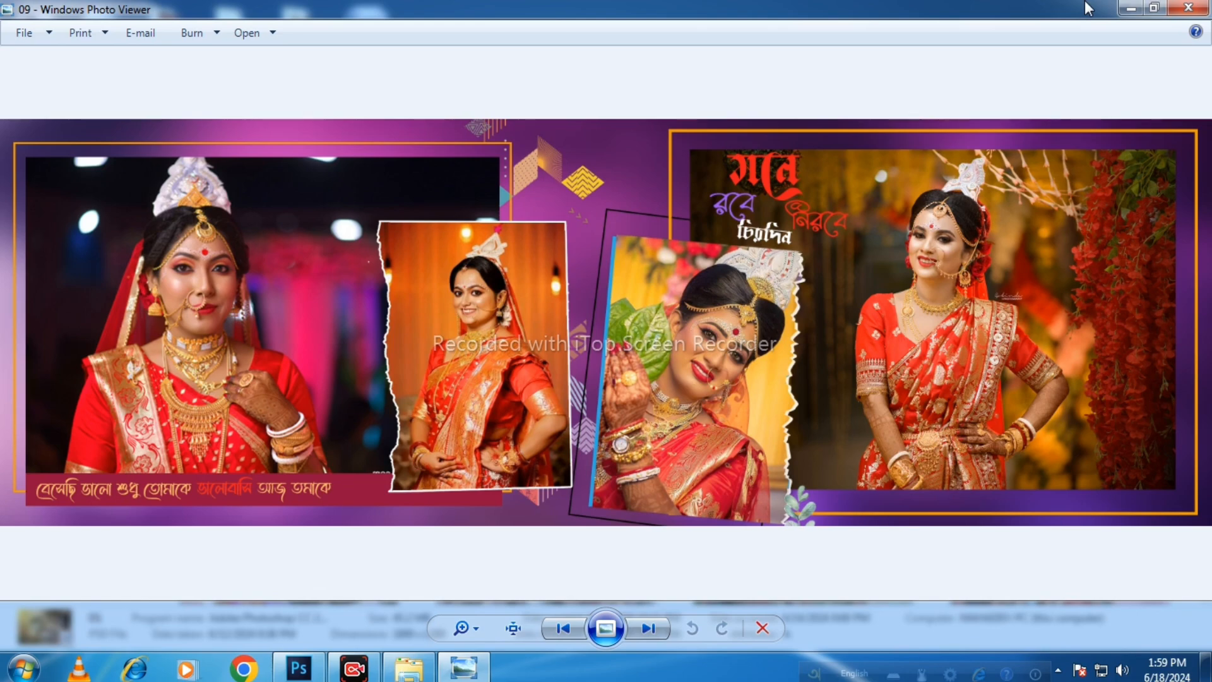
pyautogui.press('Right')
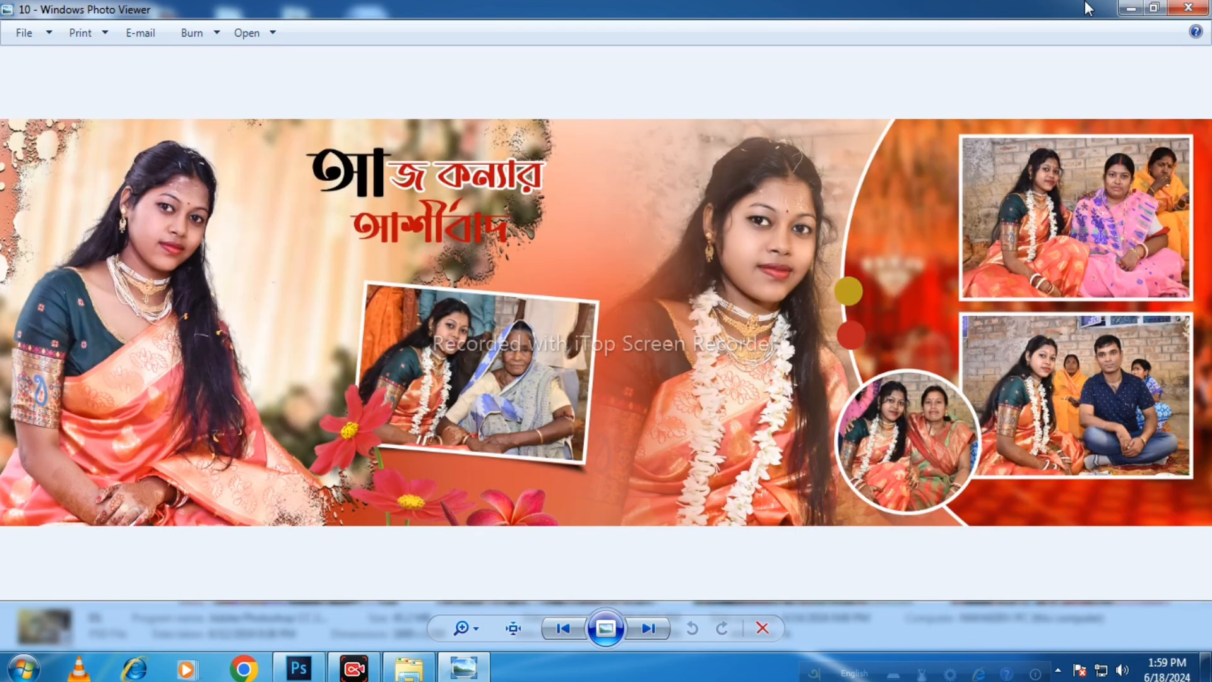
pyautogui.press('Right')
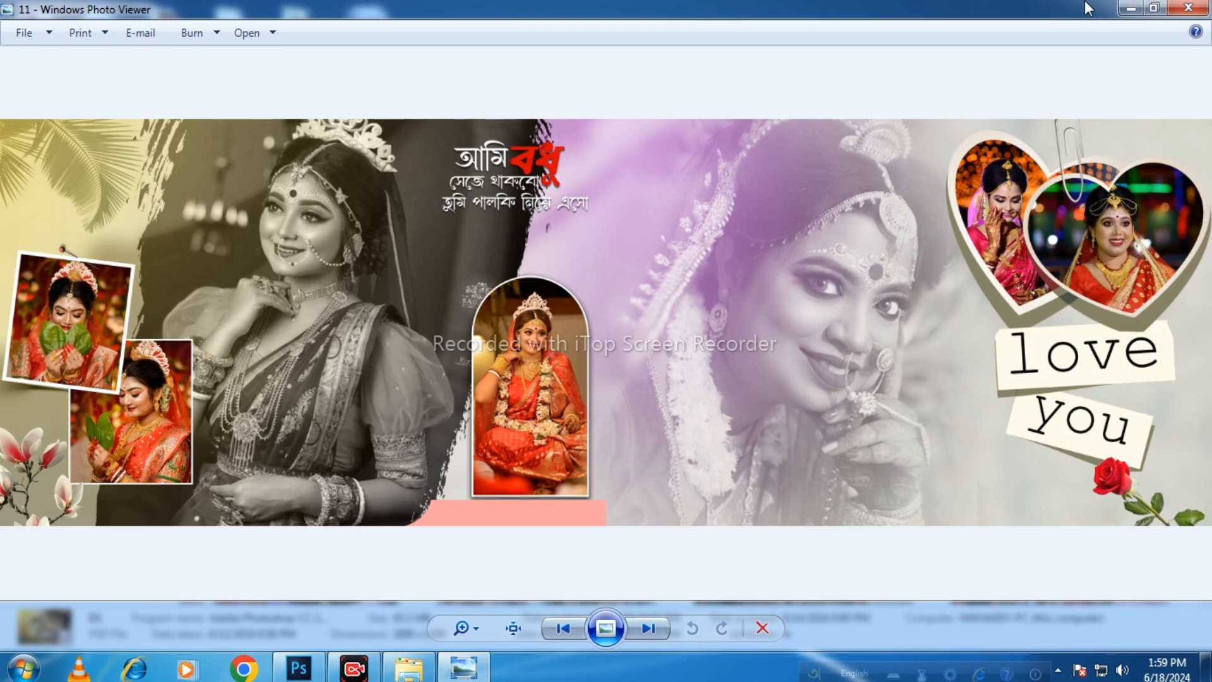
pyautogui.press('Right')
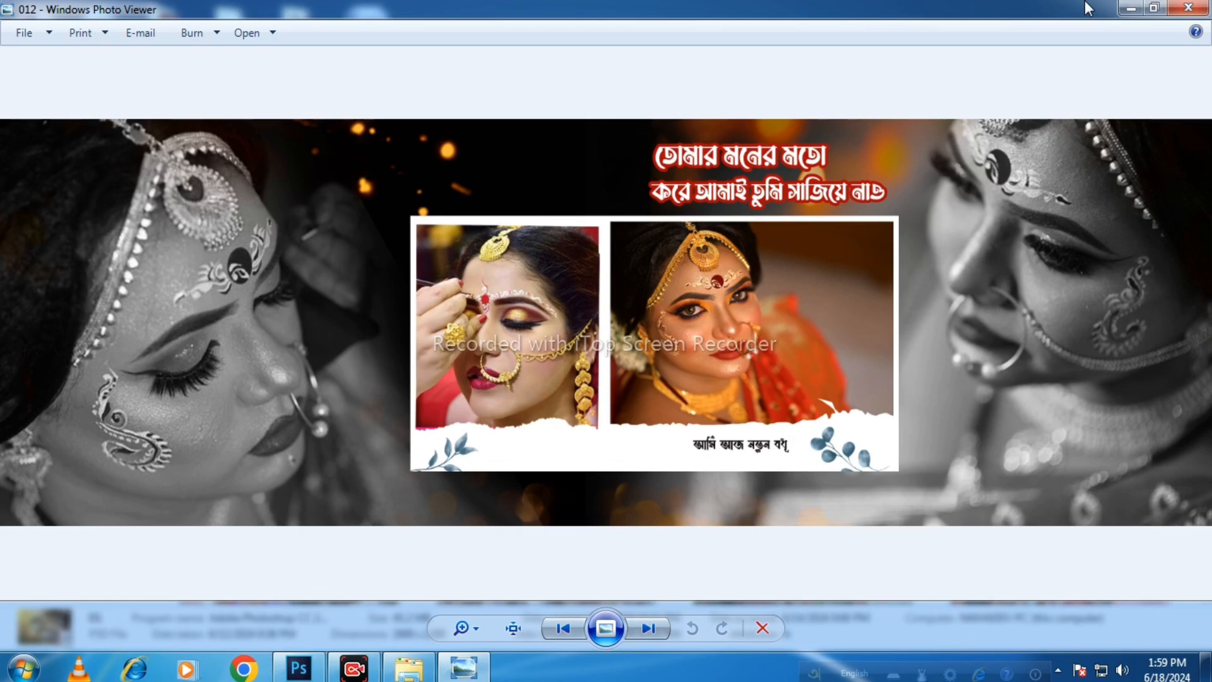
pyautogui.press('Right')
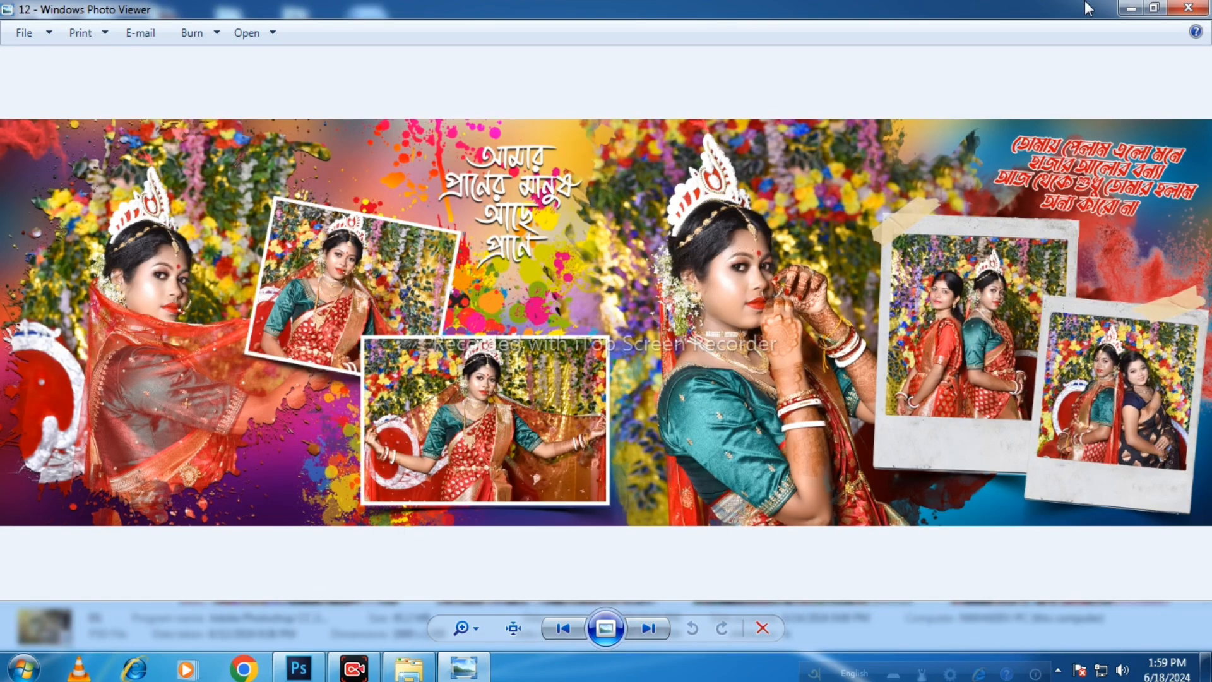
pyautogui.press('Right')
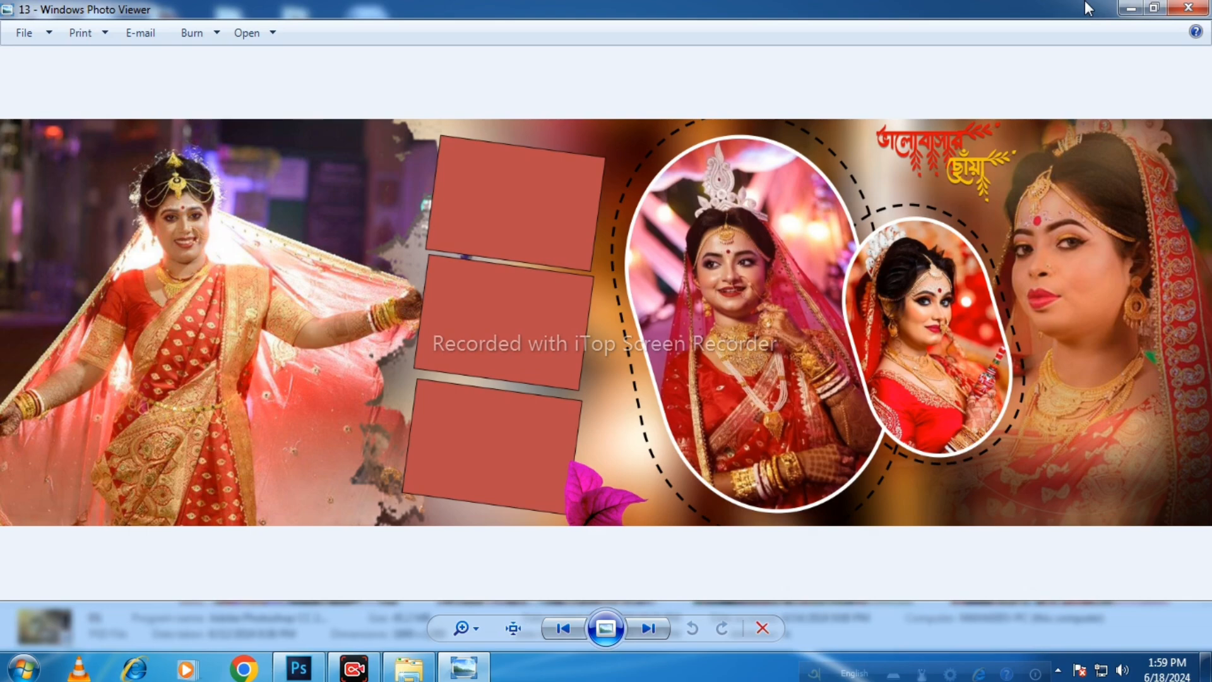
pyautogui.press('Right')
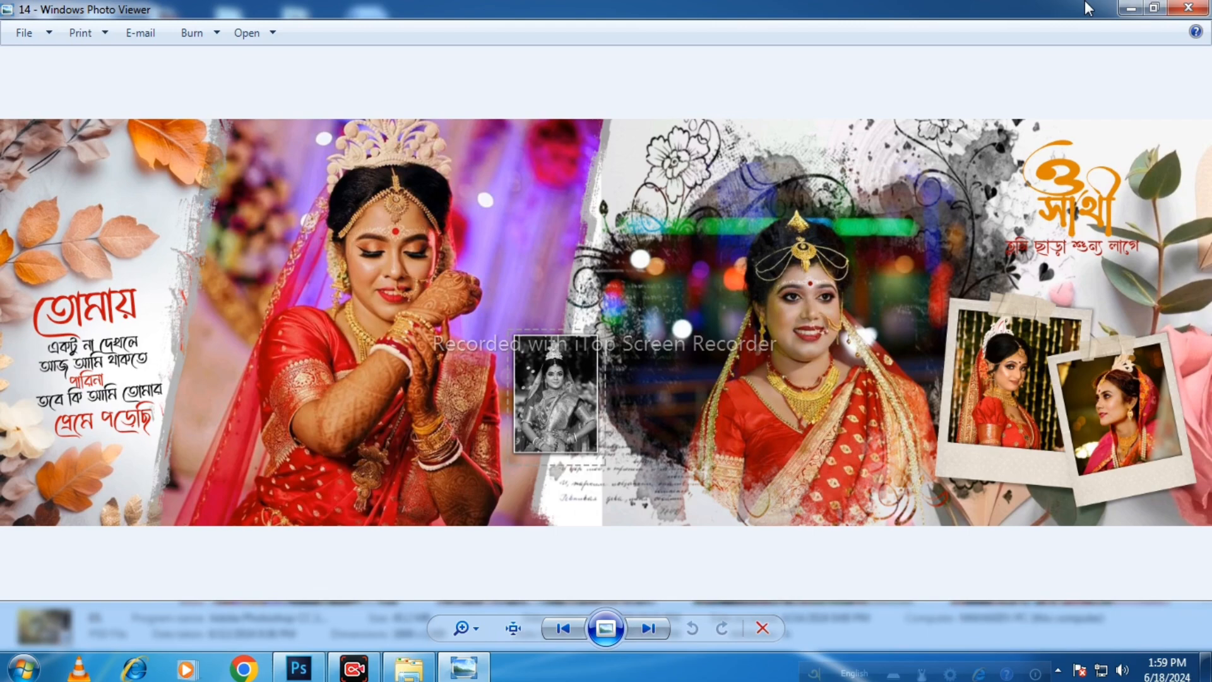
pyautogui.press('Right')
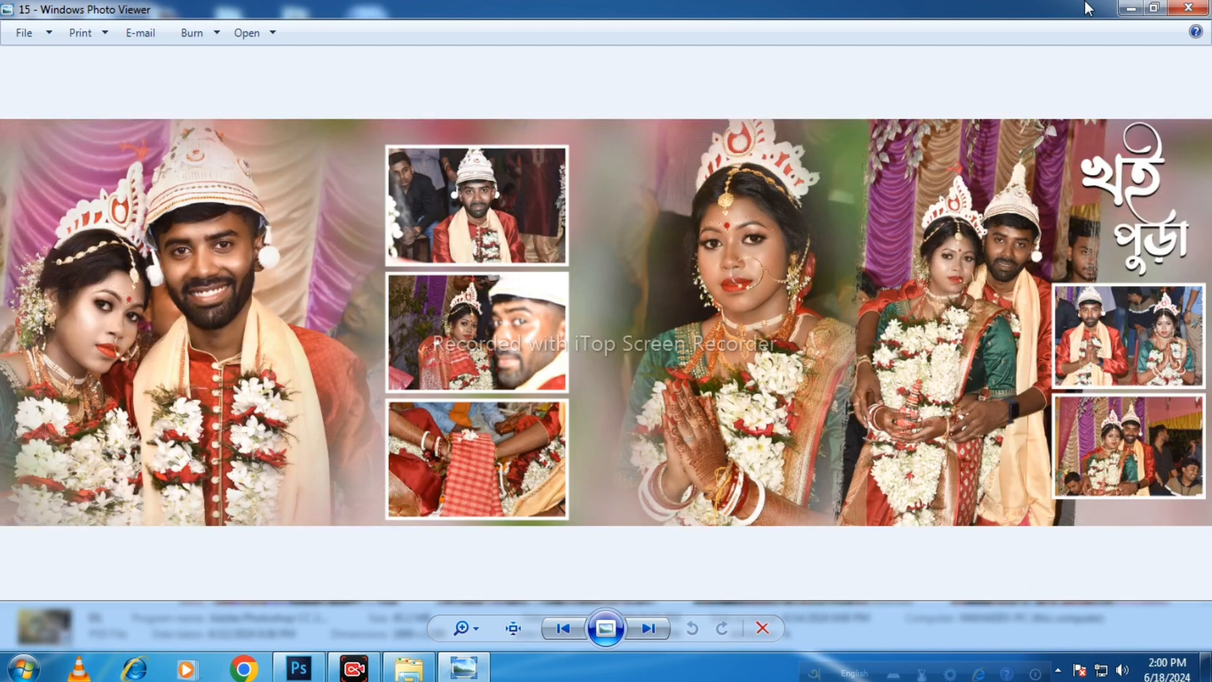
pyautogui.press('Right')
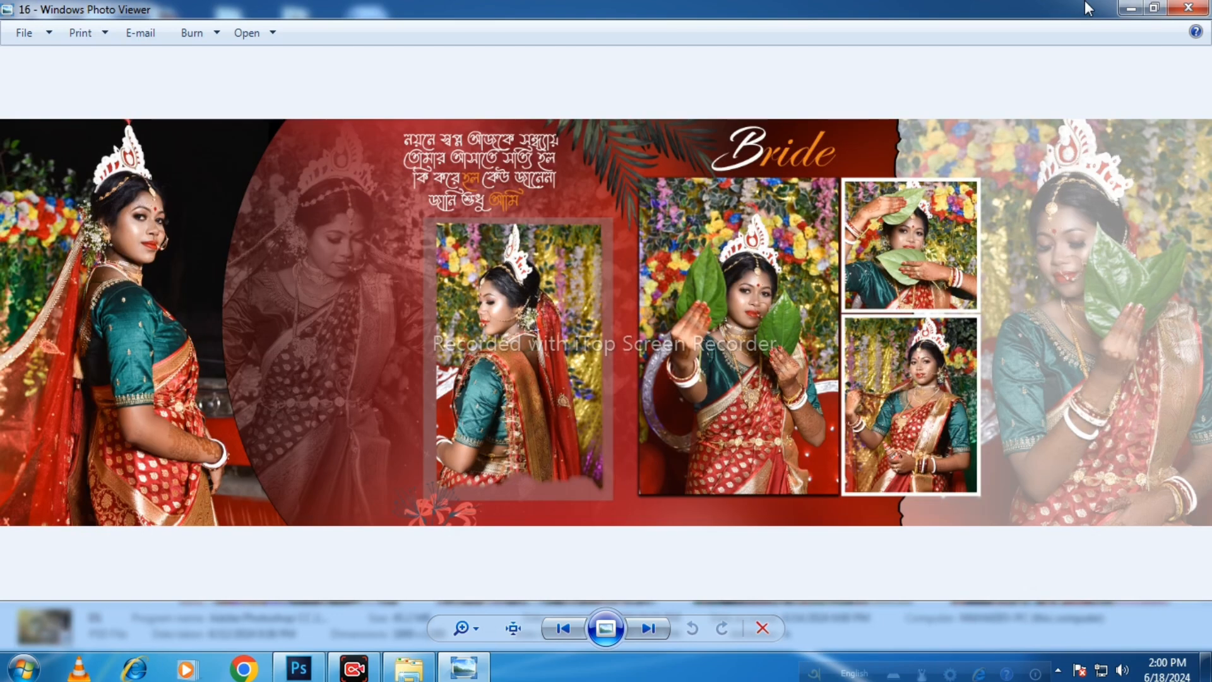
pyautogui.press('Right')
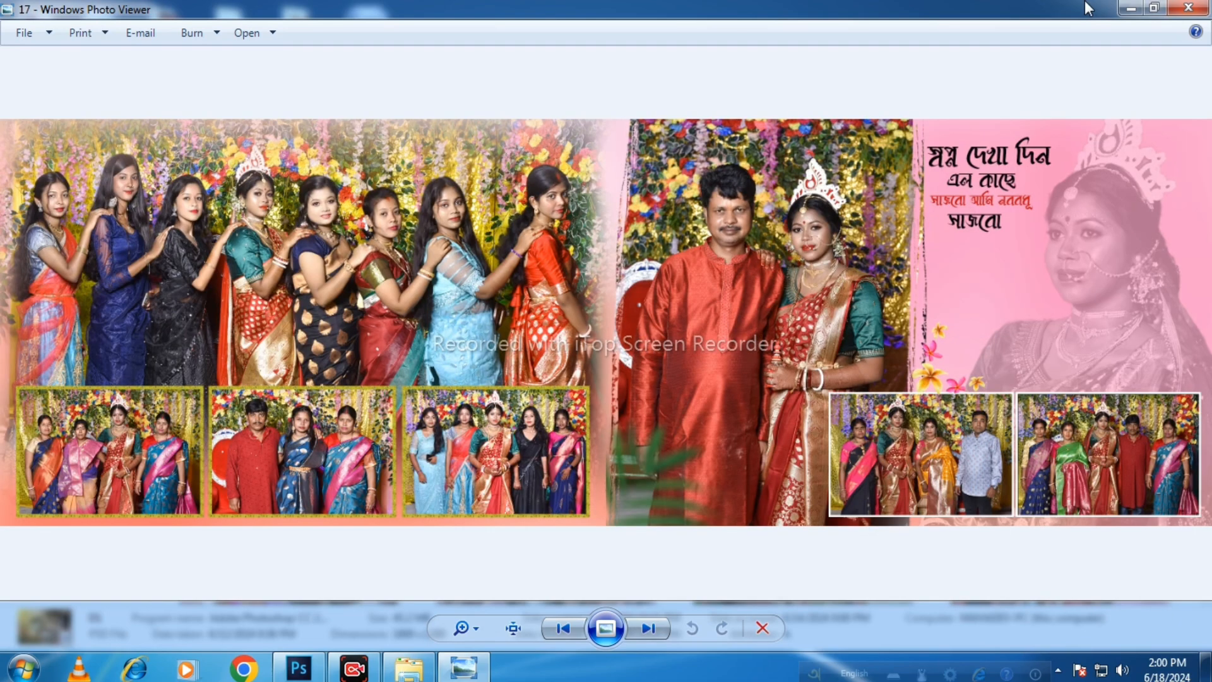
pyautogui.press('Right')
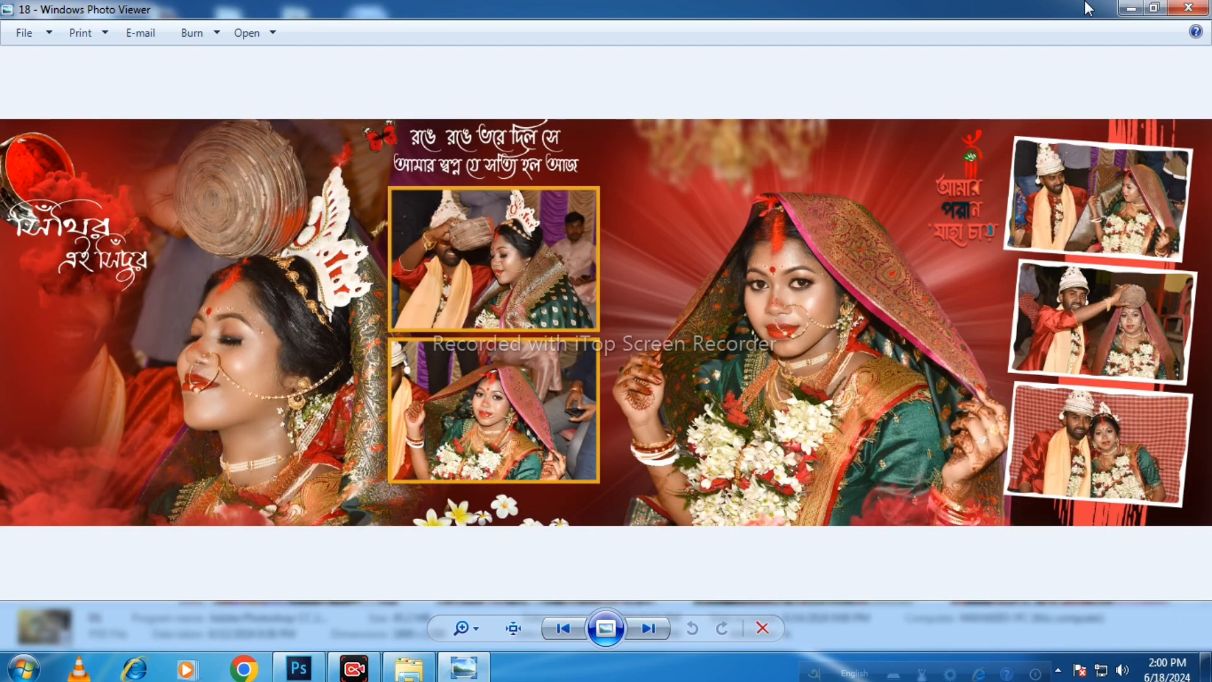
pyautogui.press('Right')
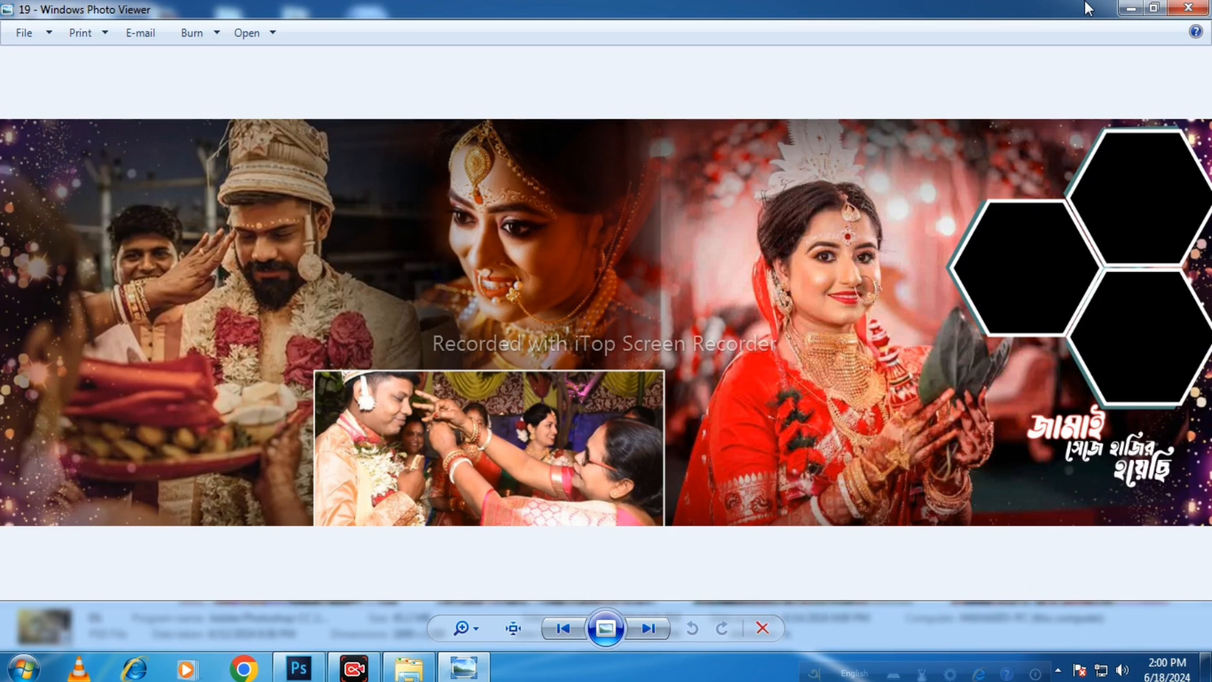
pyautogui.press('Right')
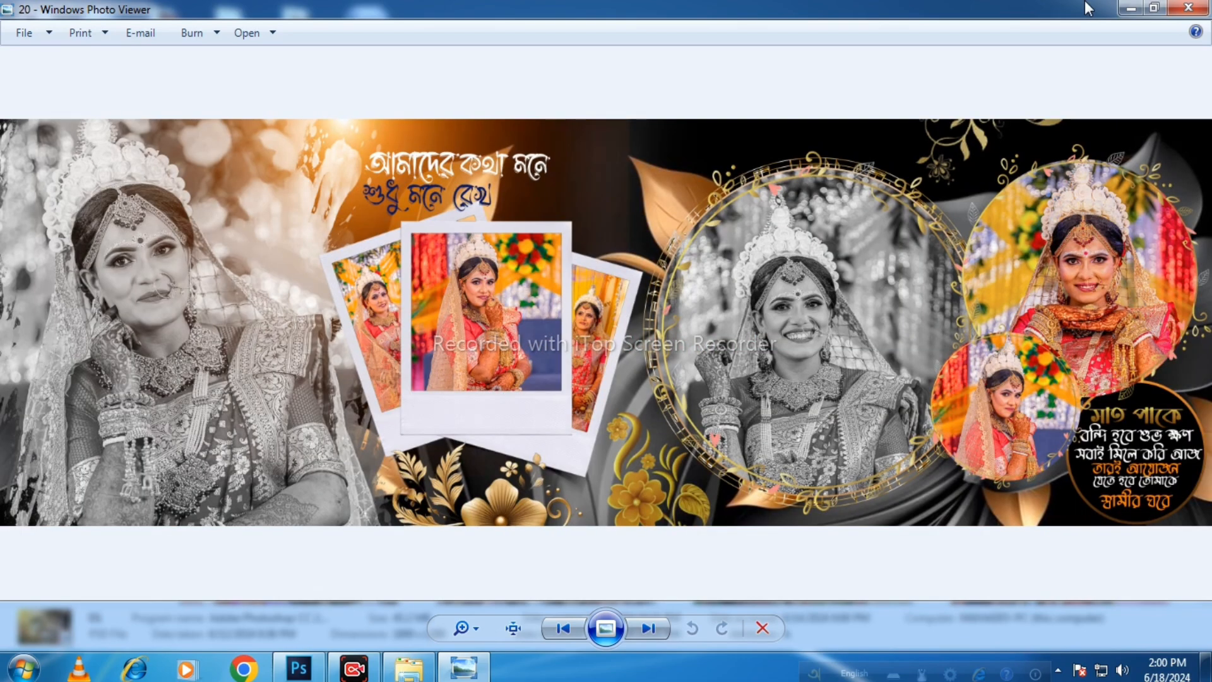
pyautogui.press('Right')
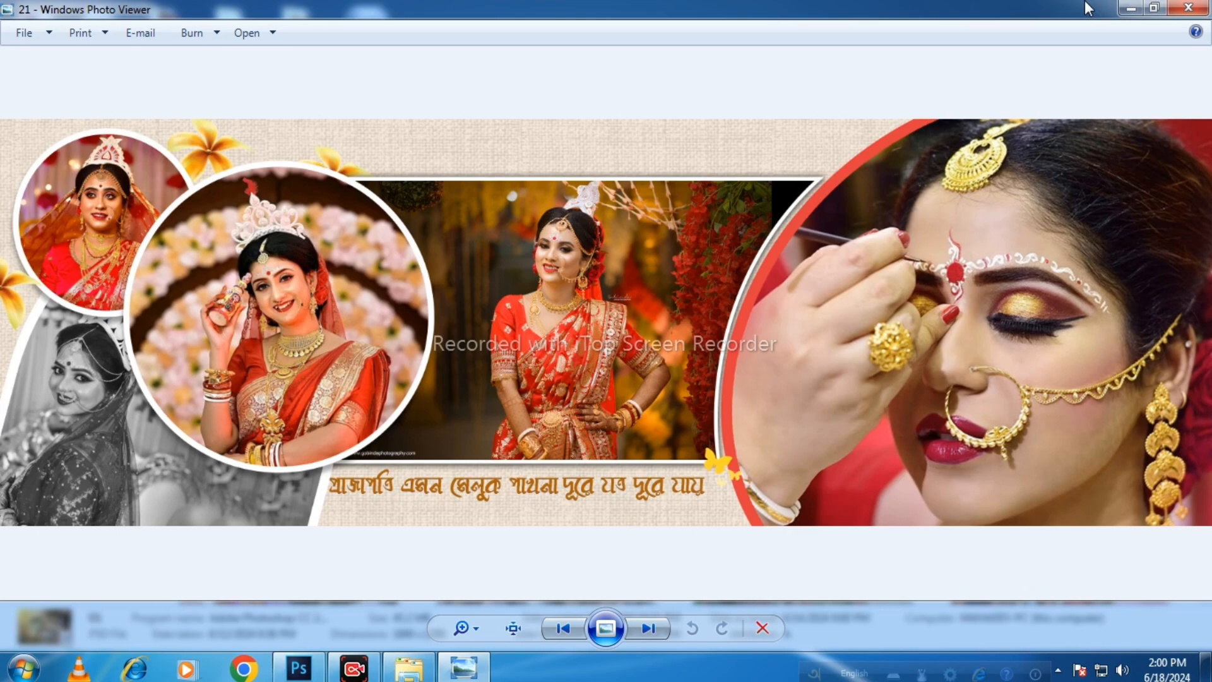
pyautogui.press('Right')
pyautogui.press('Right')
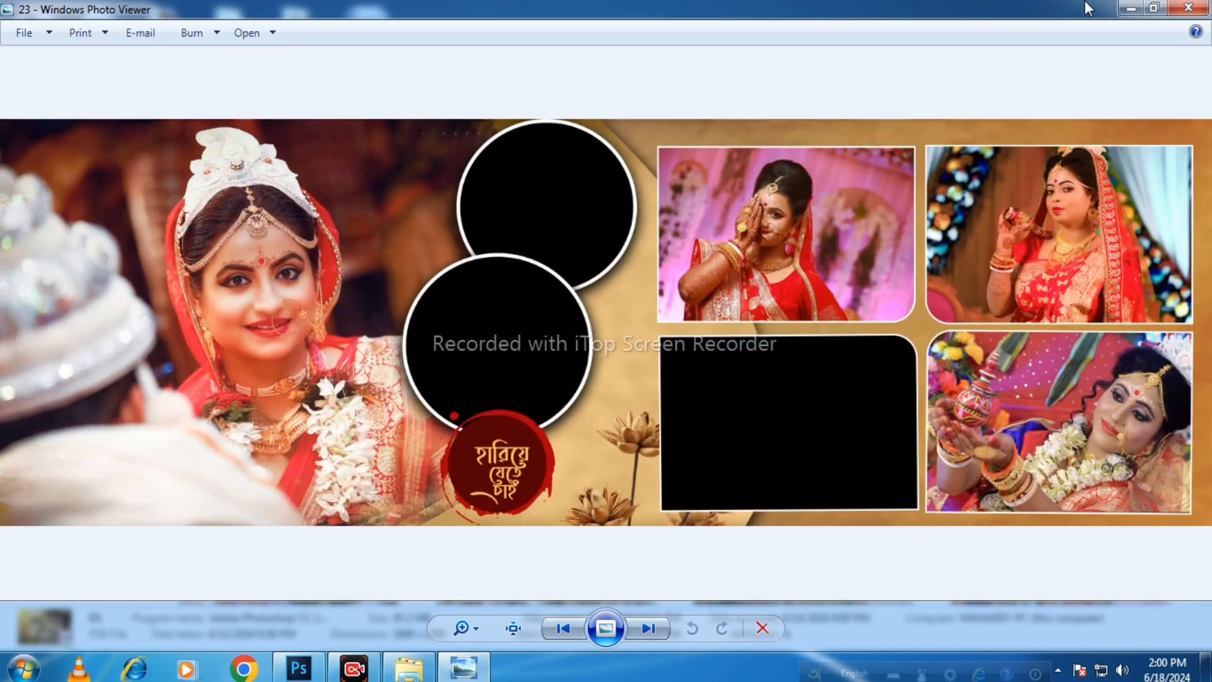
pyautogui.press('Right')
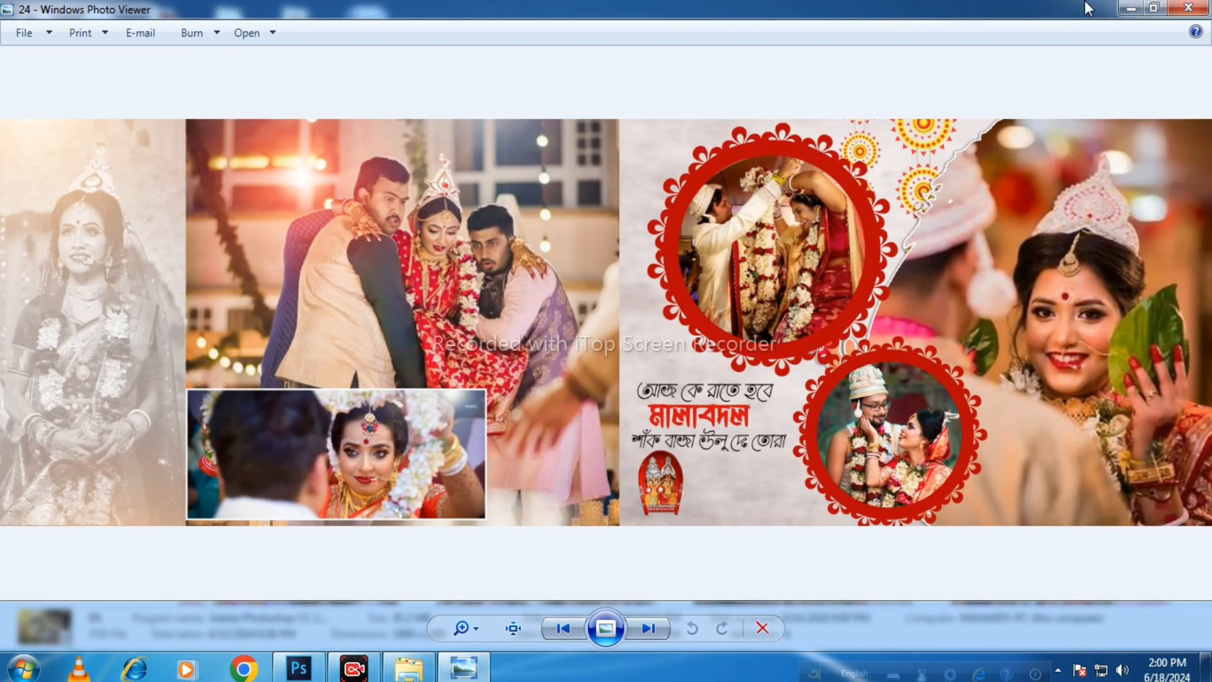
pyautogui.press('Right')
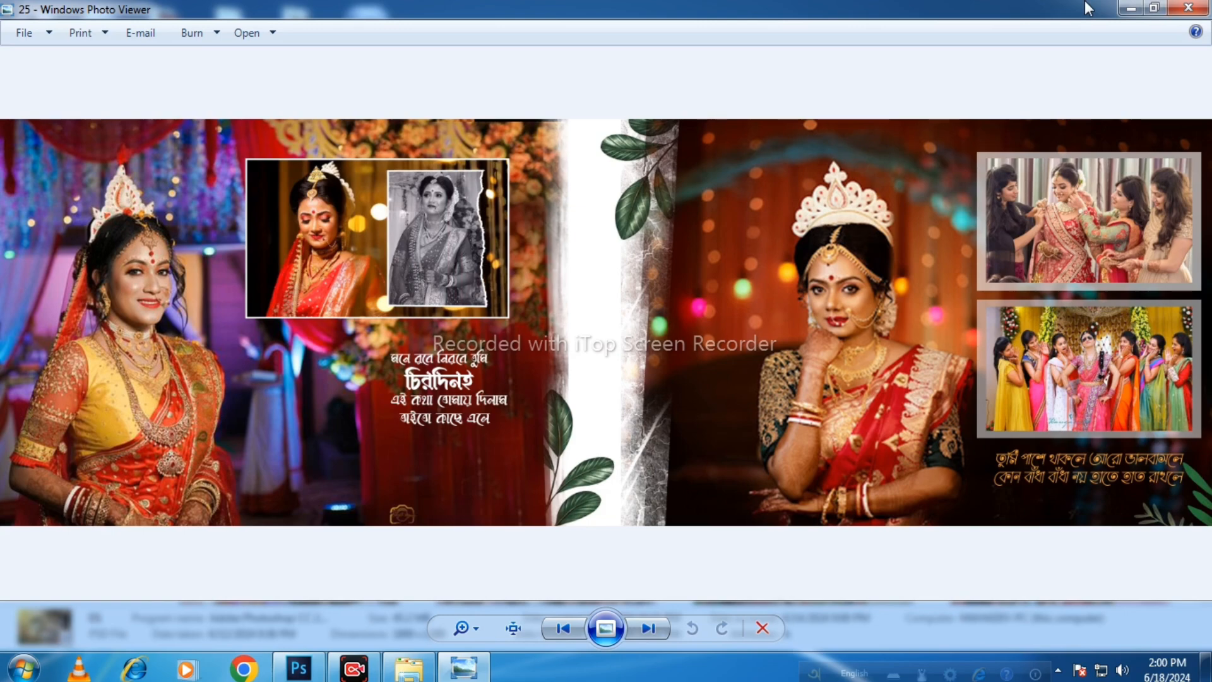
pyautogui.press('Right')
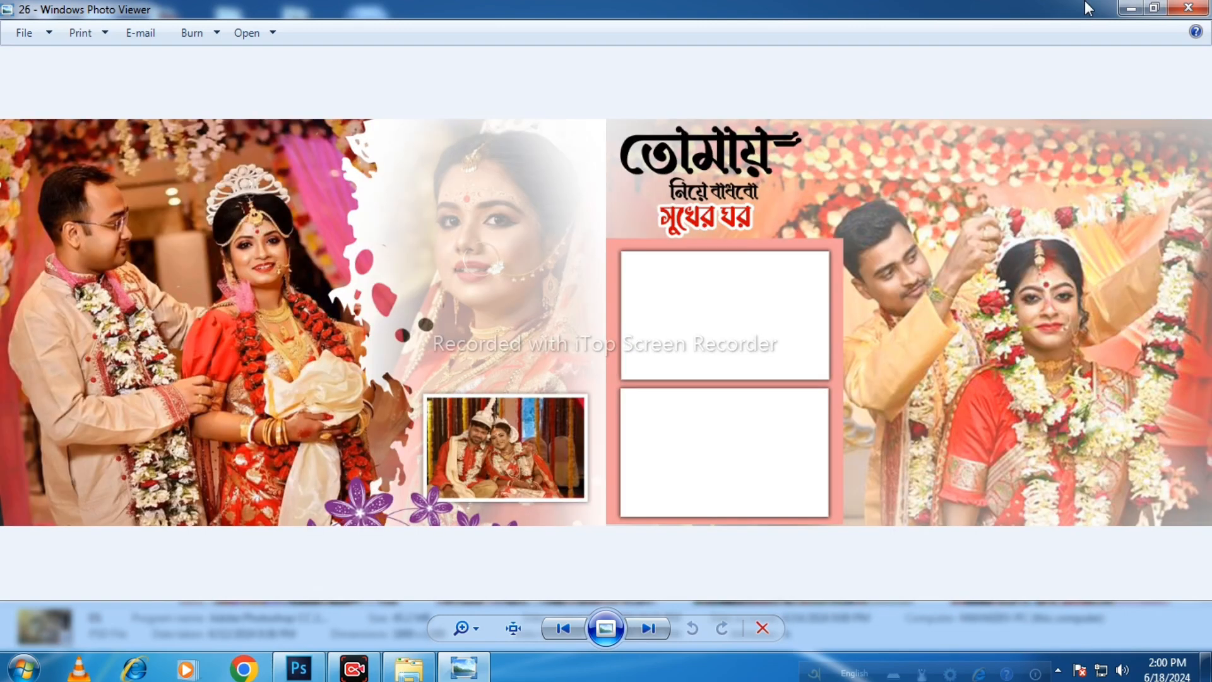
pyautogui.press('Right')
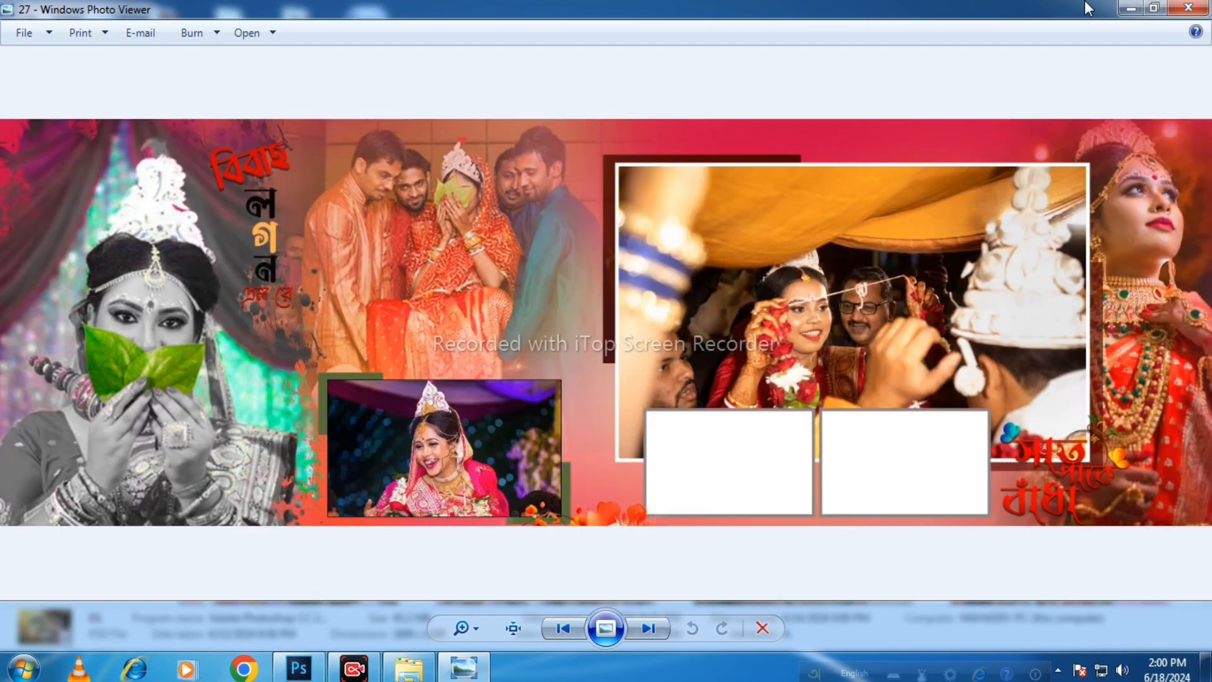
pyautogui.press('Right')
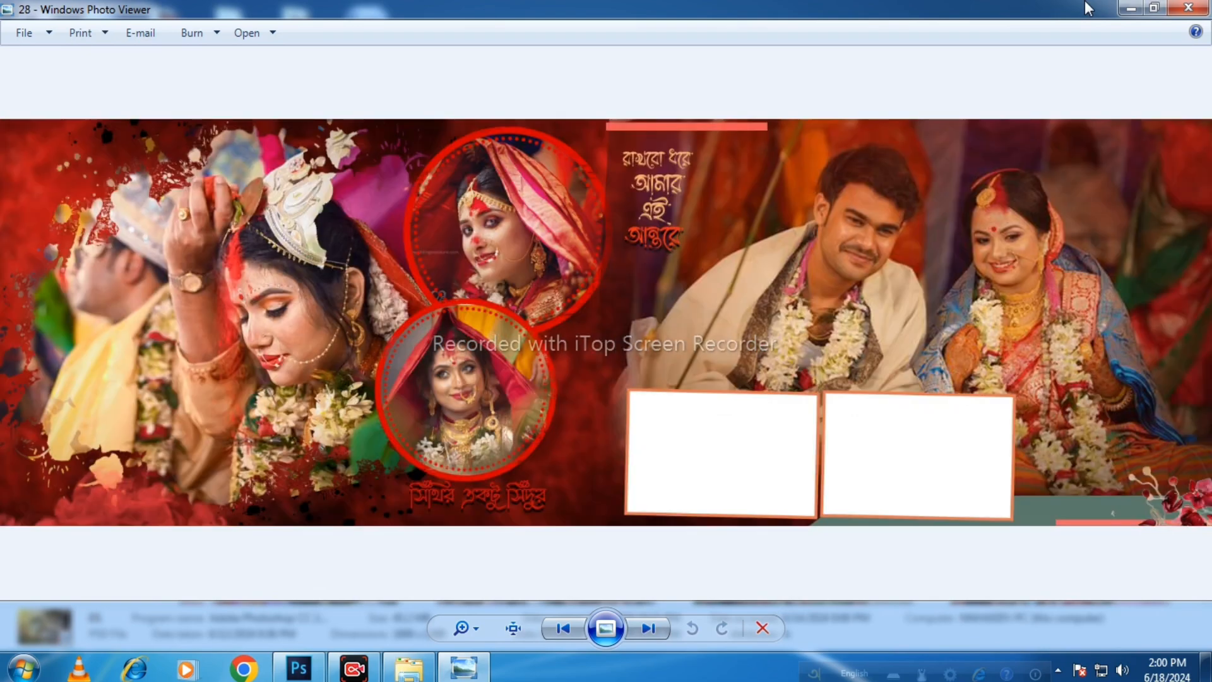
pyautogui.press('Right')
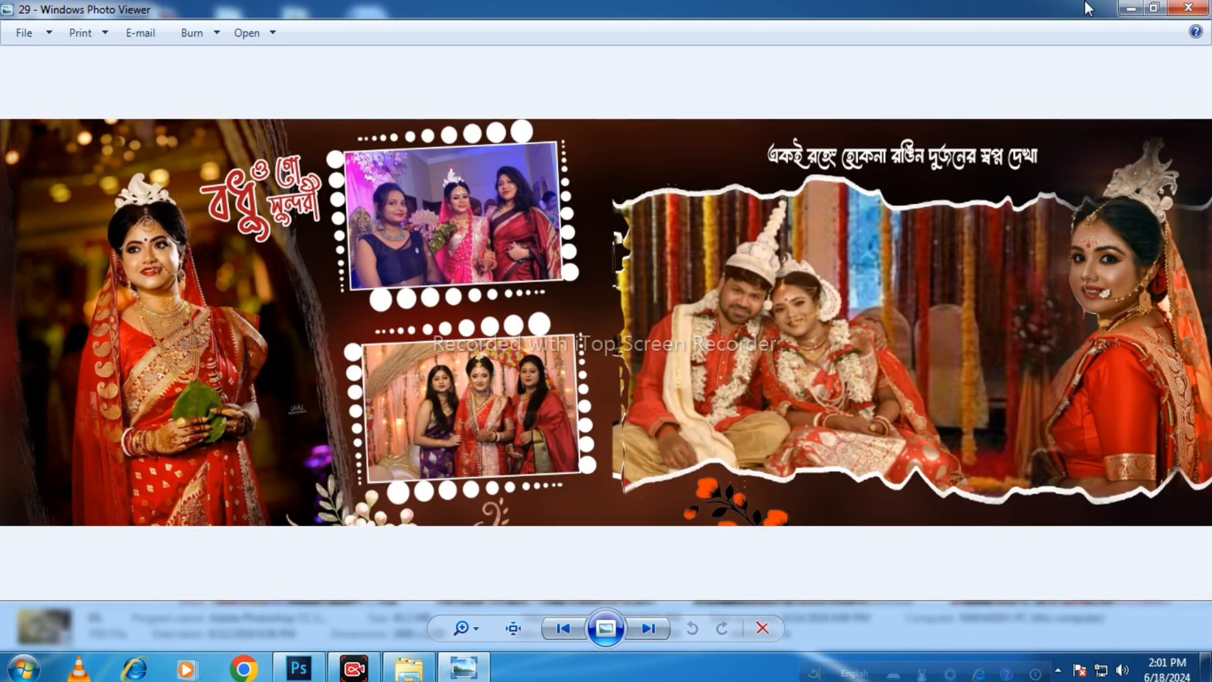
pyautogui.press('Right')
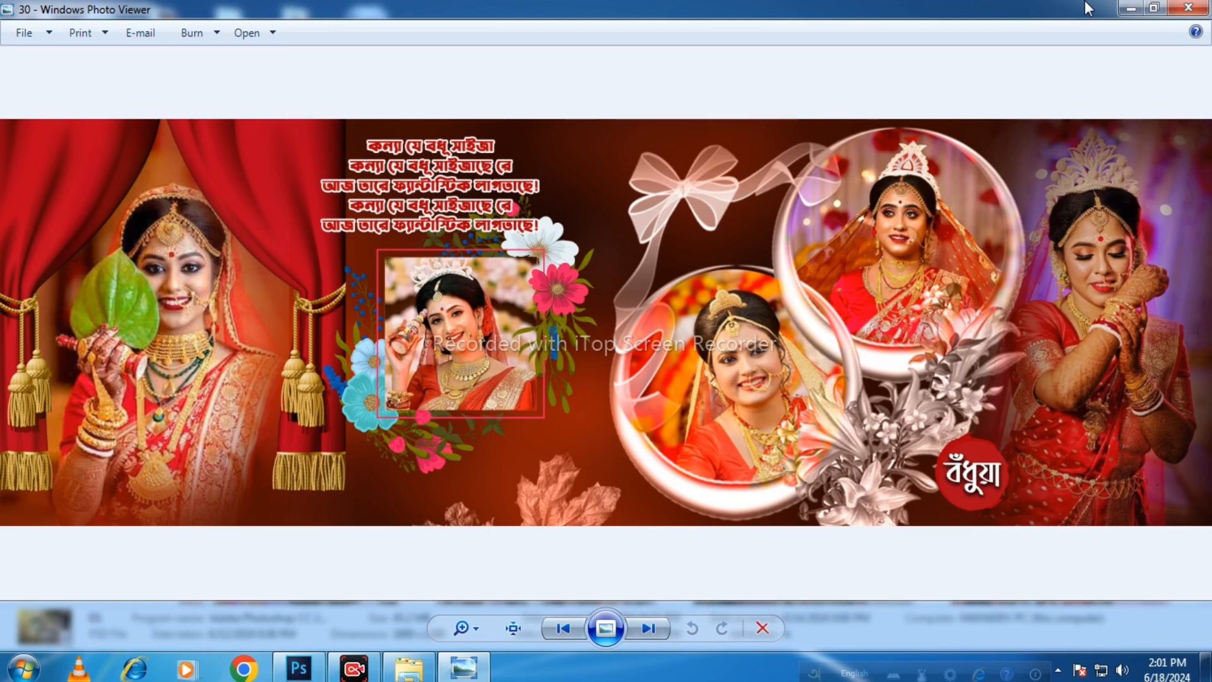
pyautogui.press('Right')
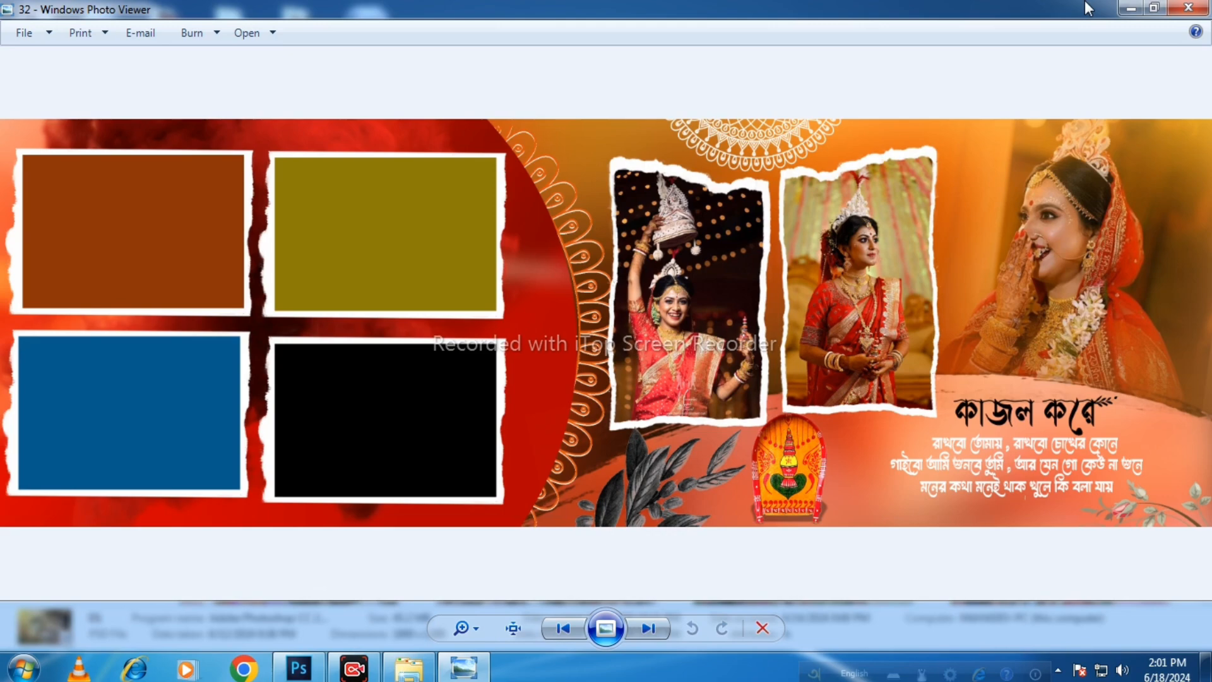
pyautogui.press('Right')
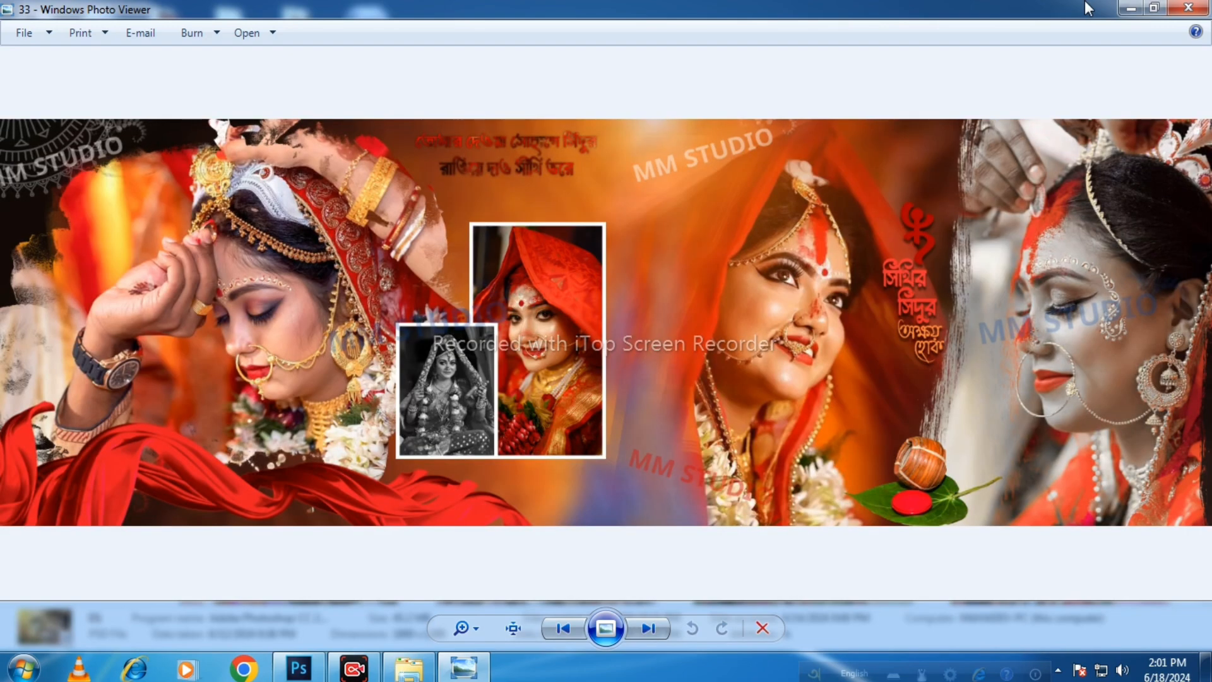
pyautogui.press('Right')
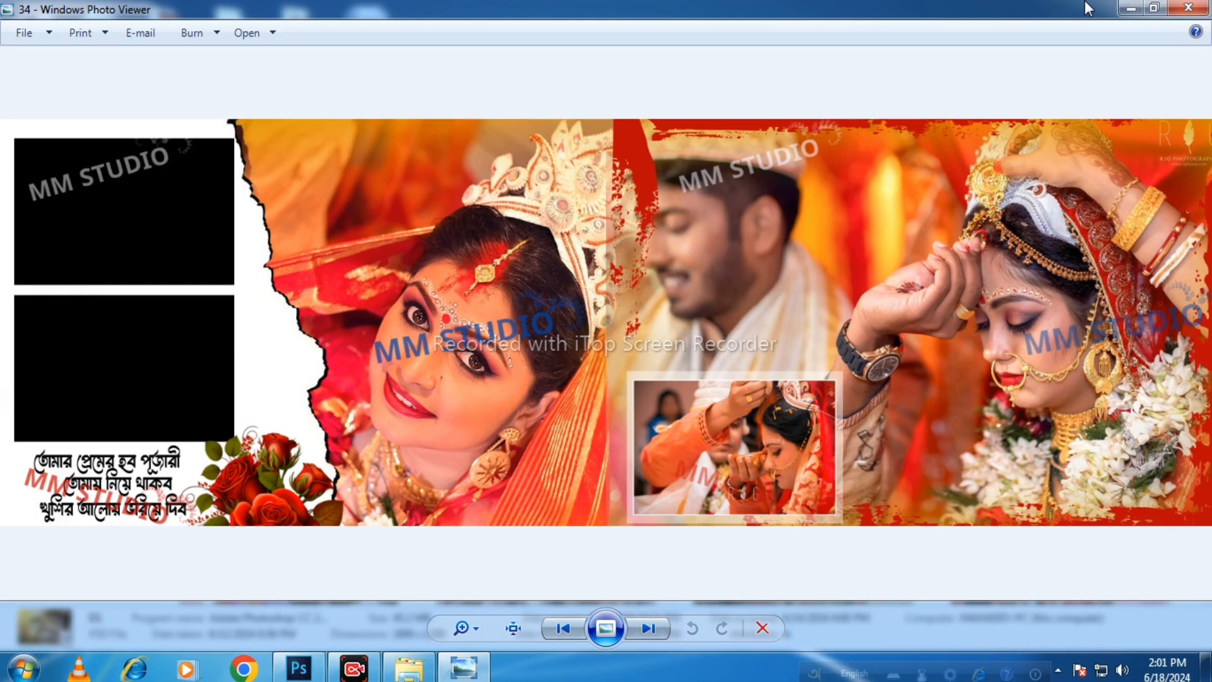
pyautogui.press('Right')
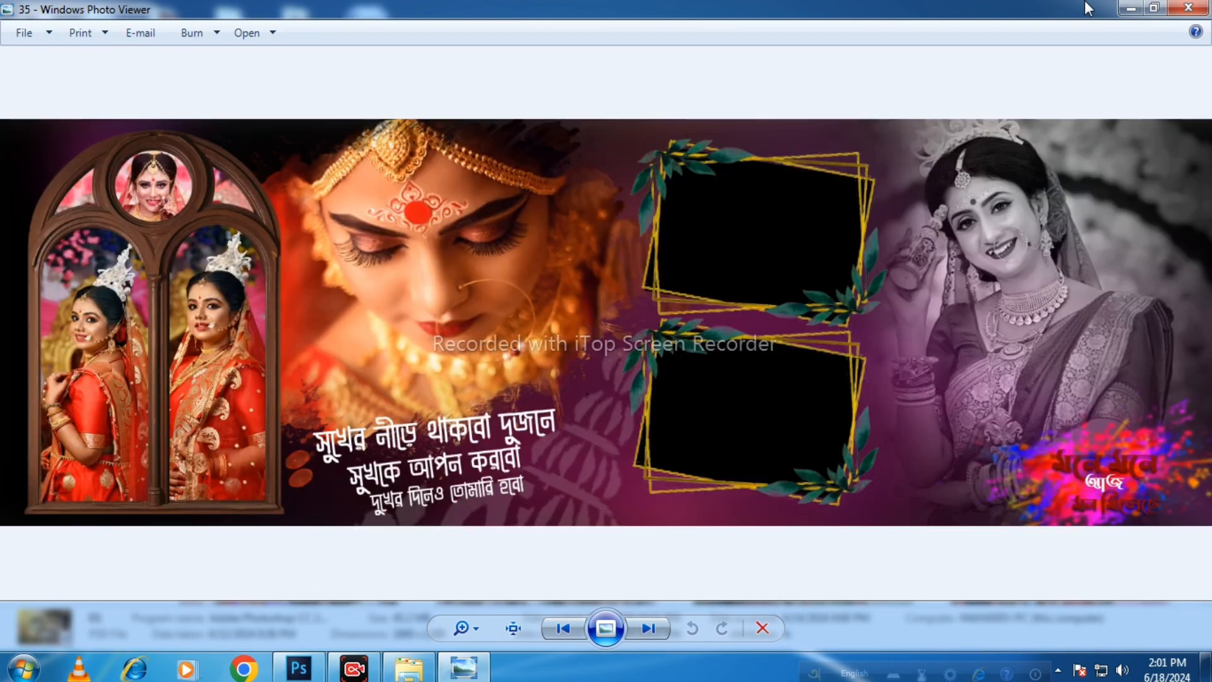
pyautogui.press('Right')
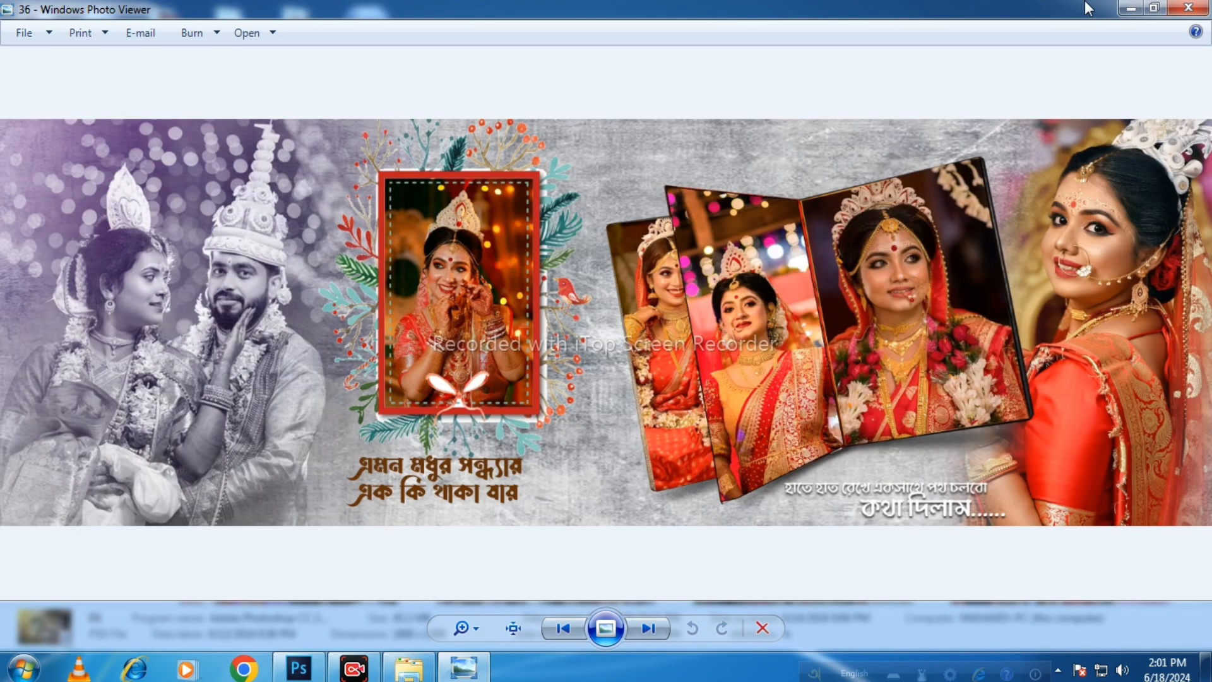
pyautogui.press('Right')
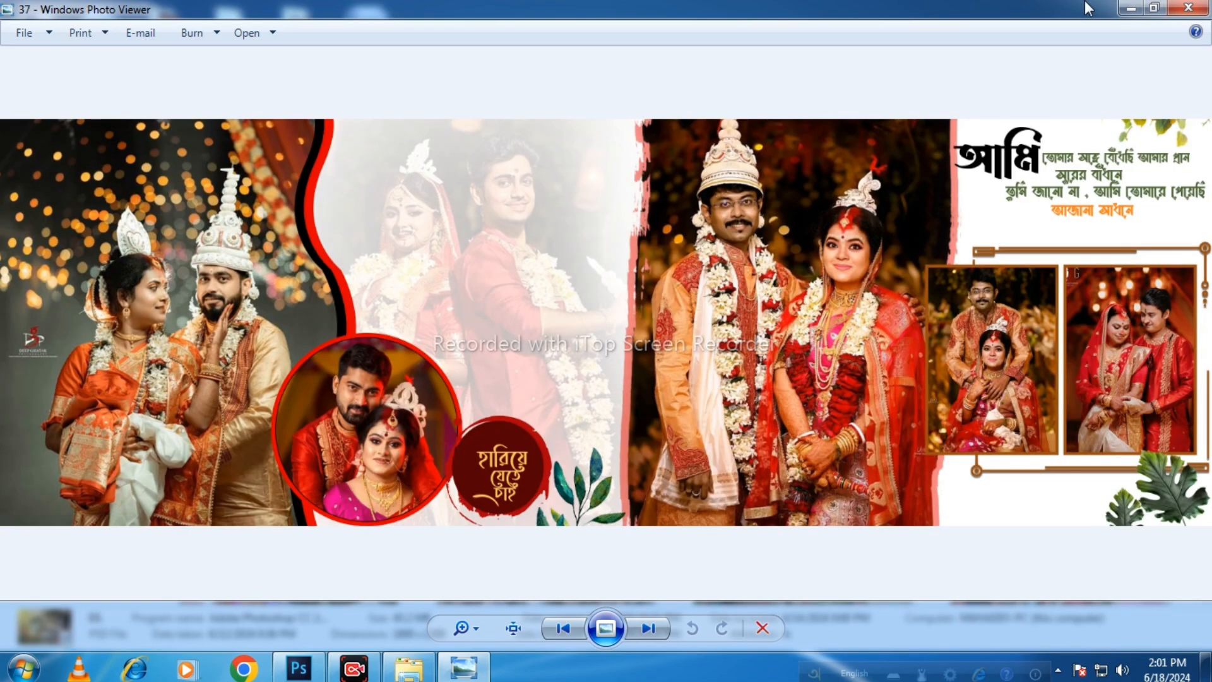
pyautogui.press('Right')
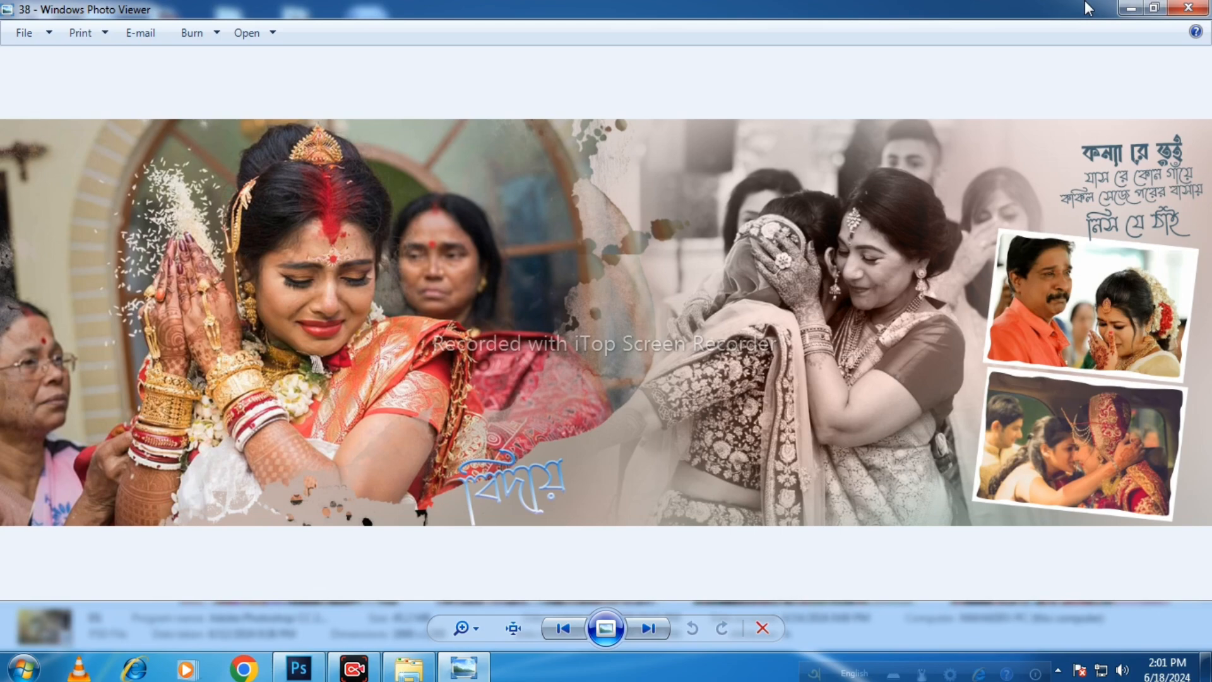
pyautogui.press('Right')
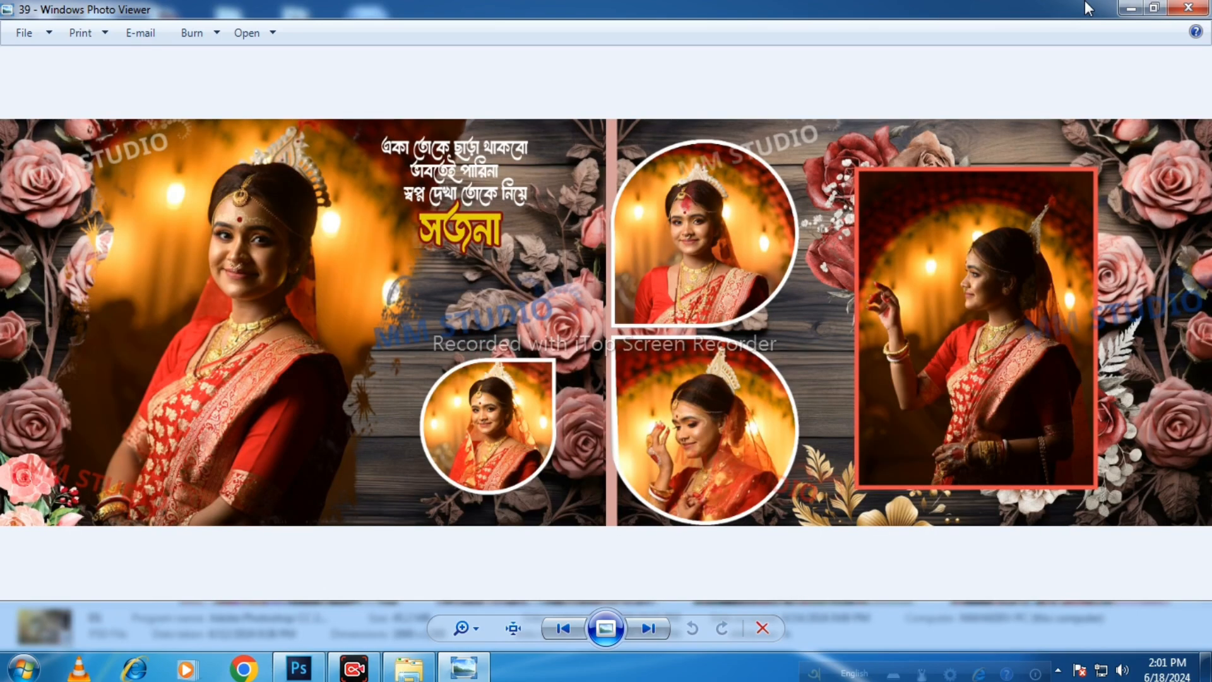
pyautogui.press('Right')
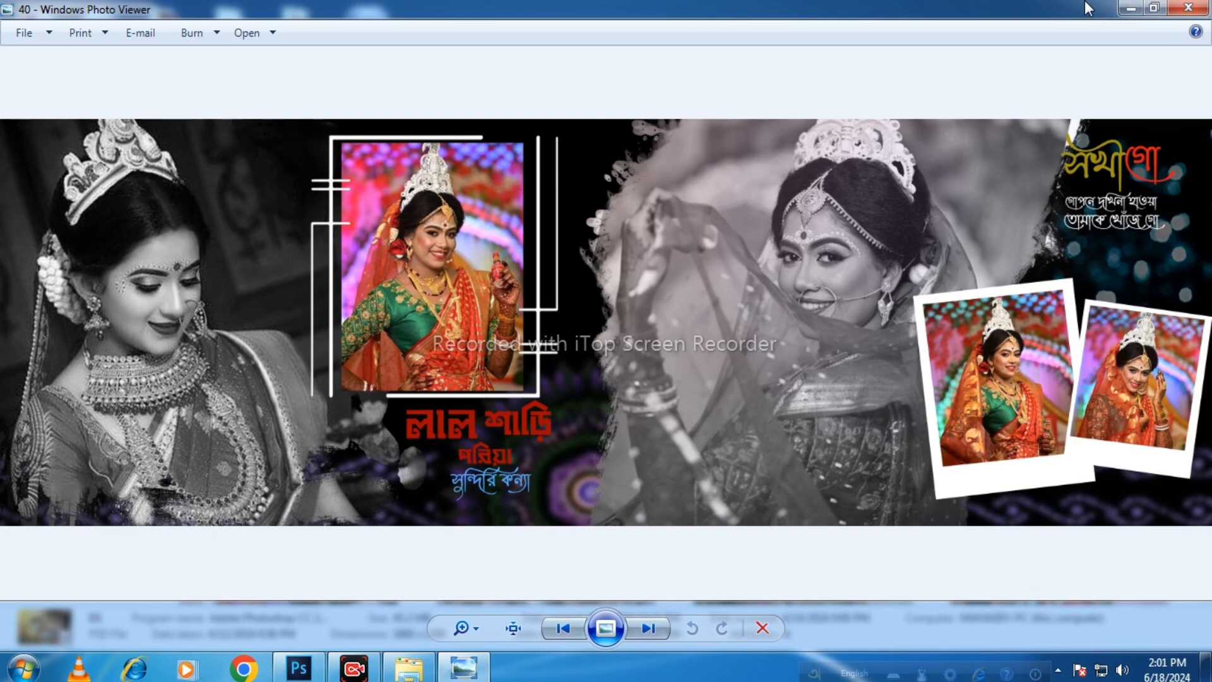
pyautogui.press('Right')
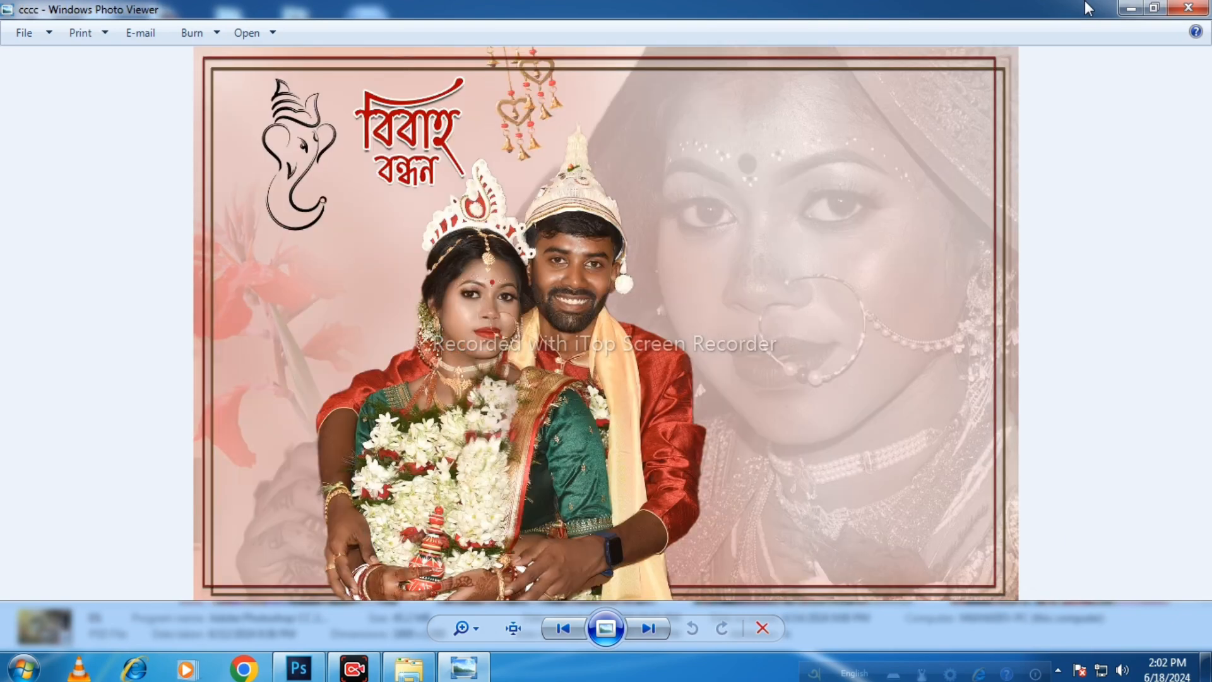
# Look through the remaining album spread designs: cccc11, ffffvdfvdfd, Untitled-1TYTFYTRY and uyytty
pyautogui.press('Right')
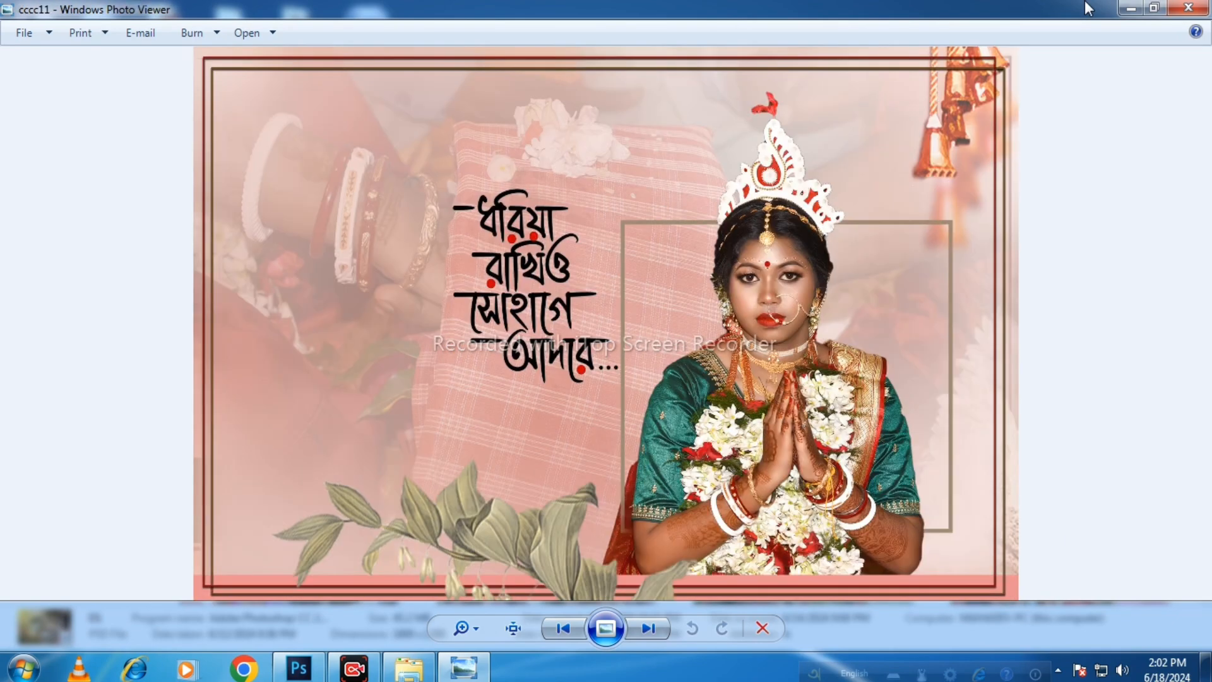
pyautogui.press('Right')
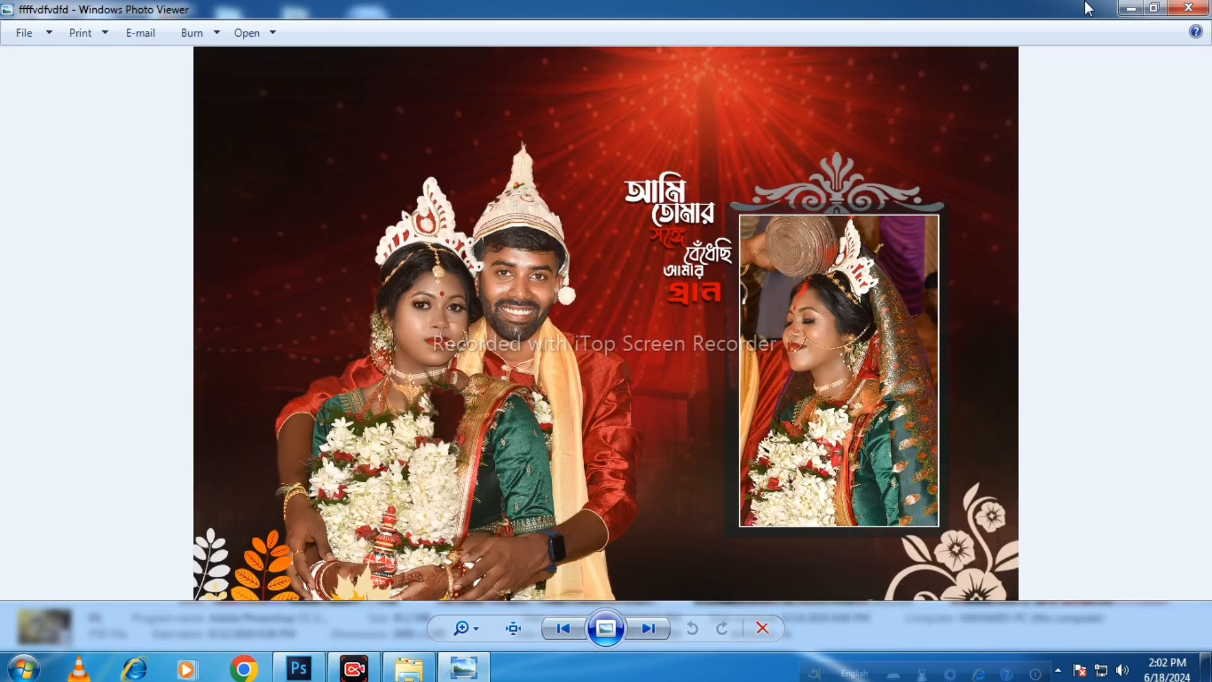
pyautogui.press('Right')
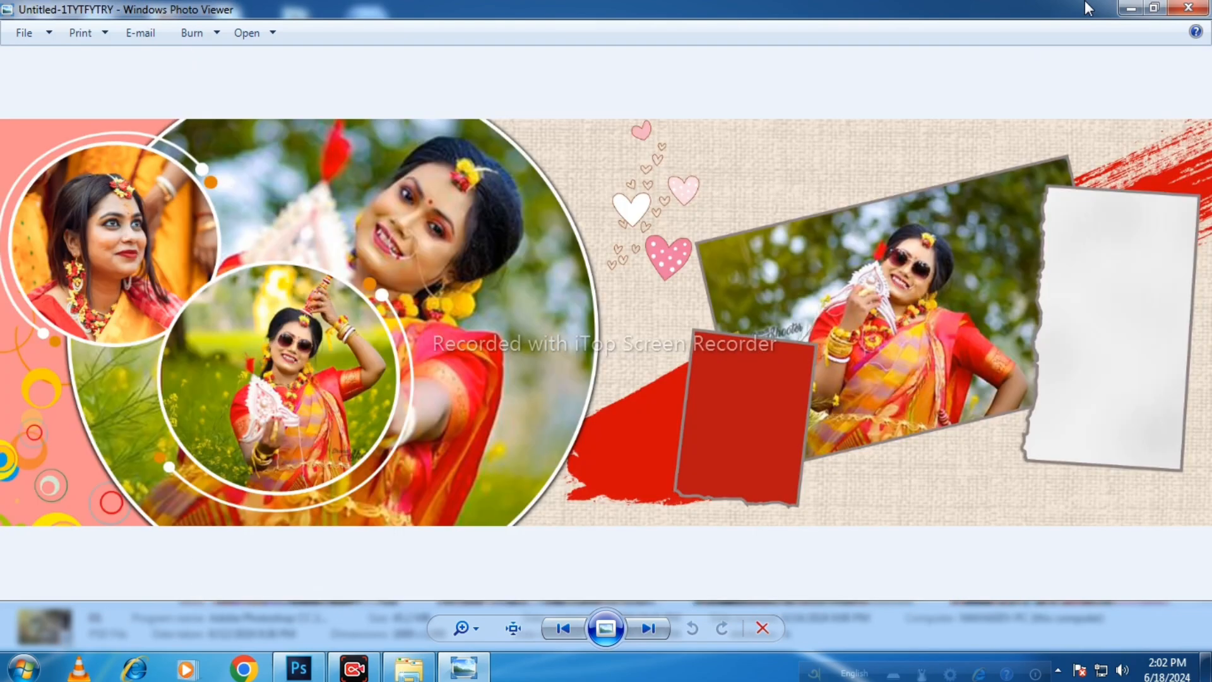
pyautogui.press('Right')
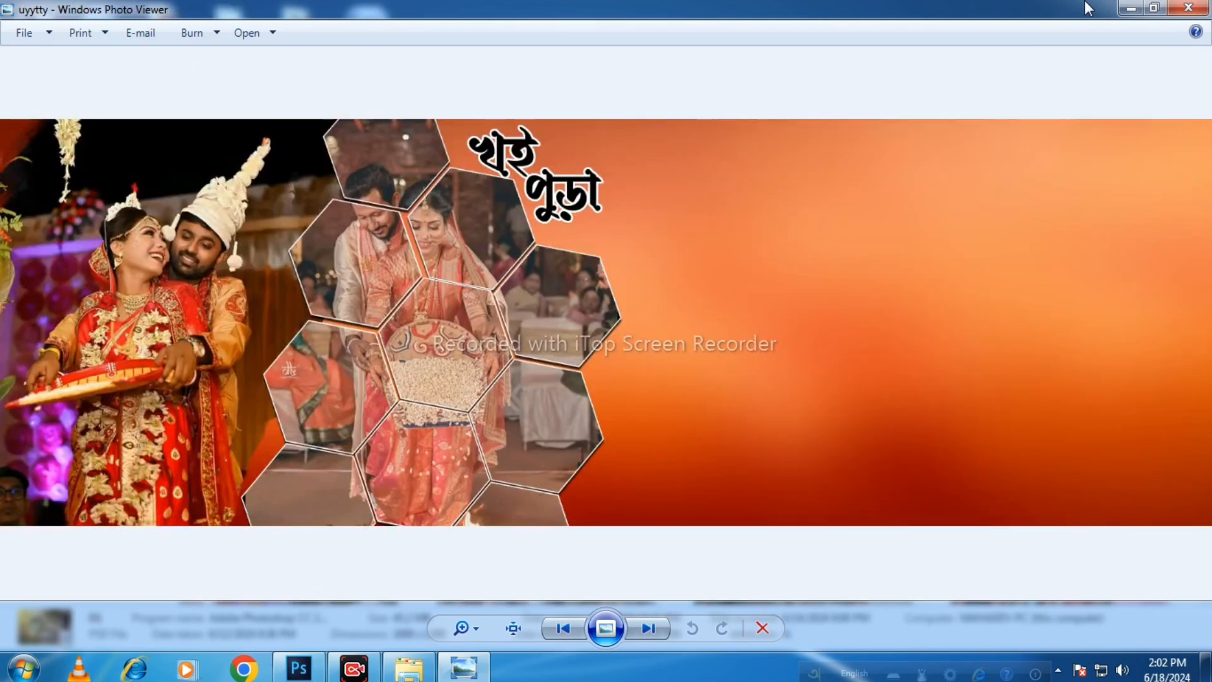
pyautogui.press('Right')
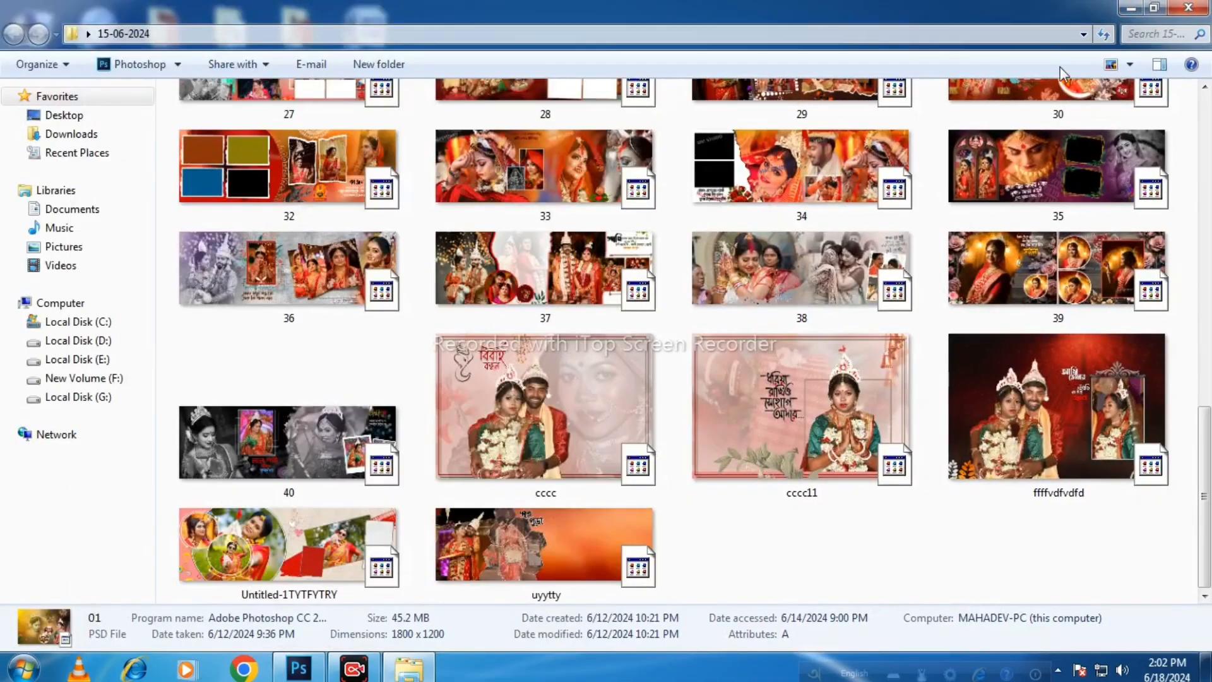
# Minimize the 15-06-2024 folder, open New folder (2) inside the desktop's banar > New folder, and maximize its window
pyautogui.click(1131, 8)
pyautogui.doubleClick(165, 32)
pyautogui.click(817, 199)
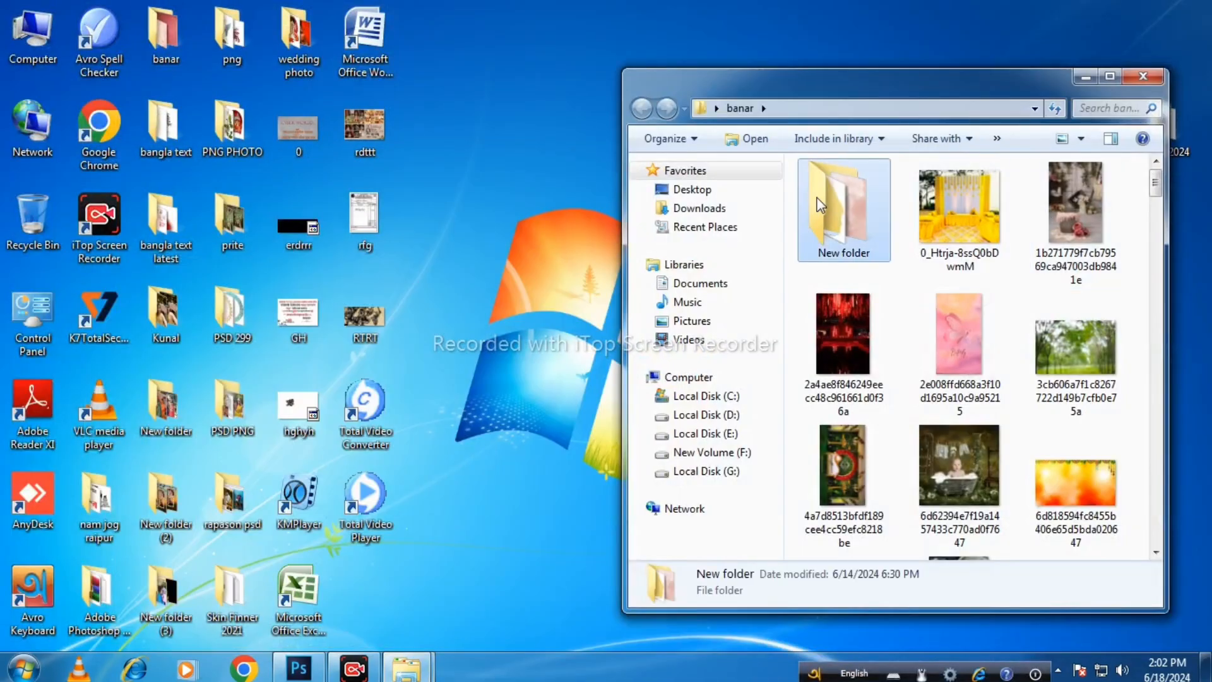
pyautogui.doubleClick(820, 203)
pyautogui.doubleClick(831, 211)
pyautogui.click(1110, 76)
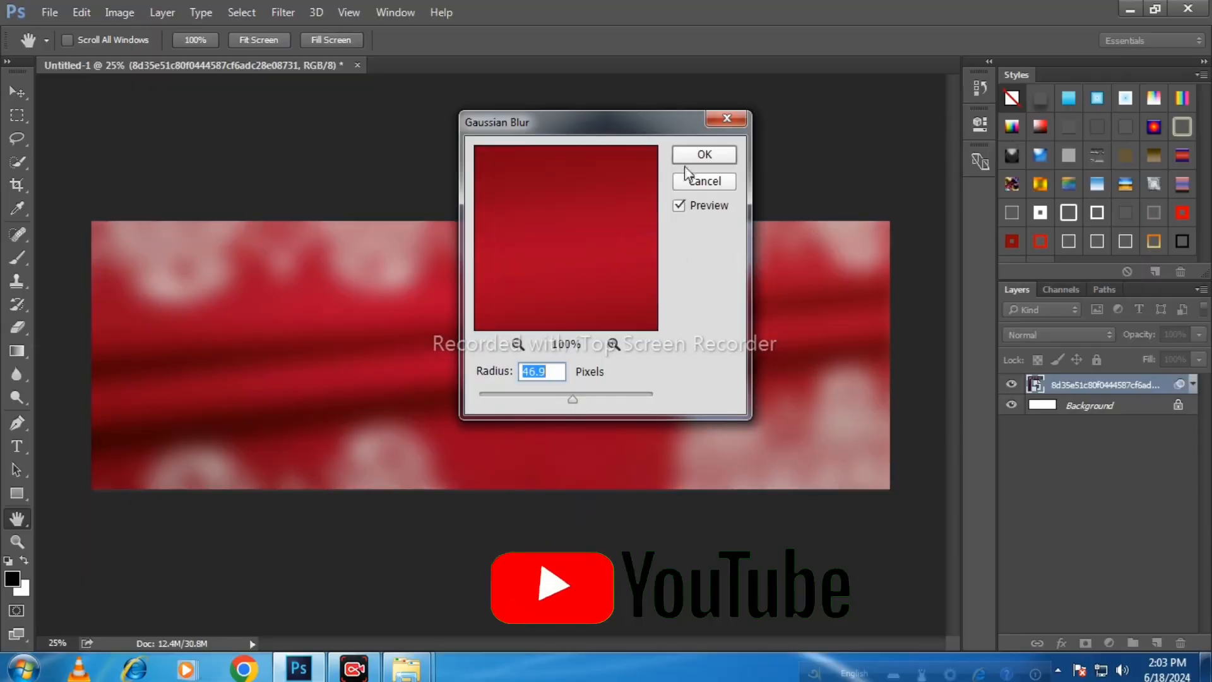
# Apply a Gaussian Blur with a 46.9 px radius to the red fabric background layer
pyautogui.click(697, 154)
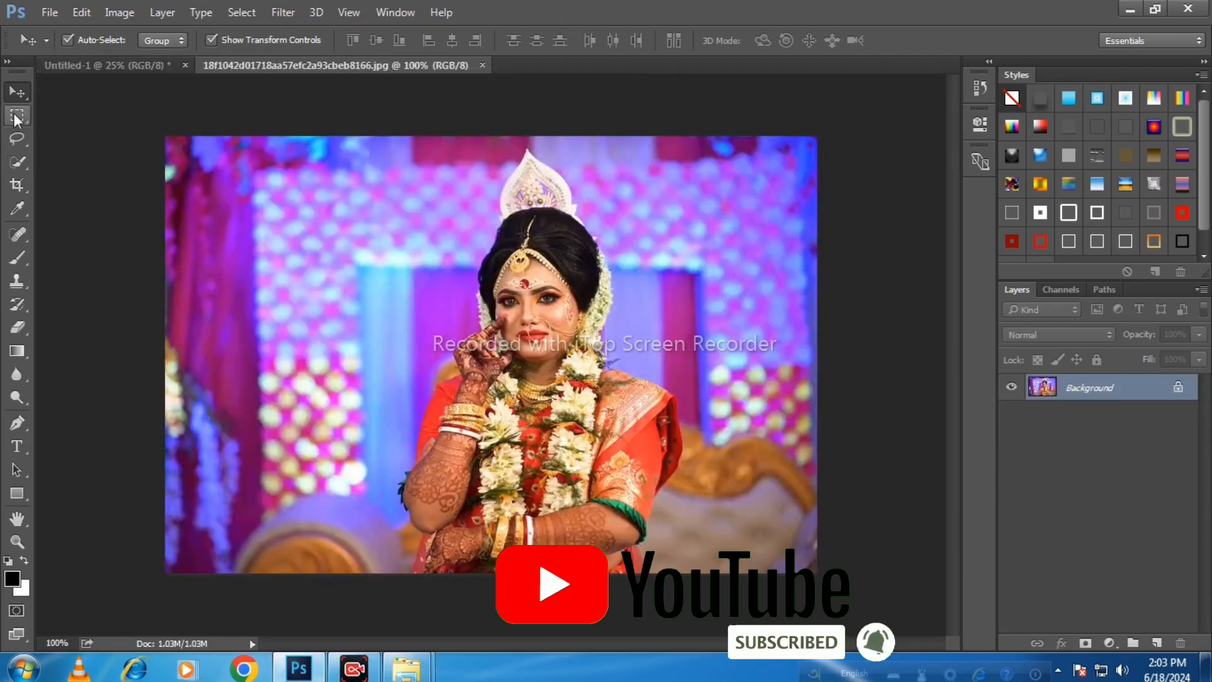
# Try to set the marquee selection's feather to 10 in the bride photo
pyautogui.write('m')
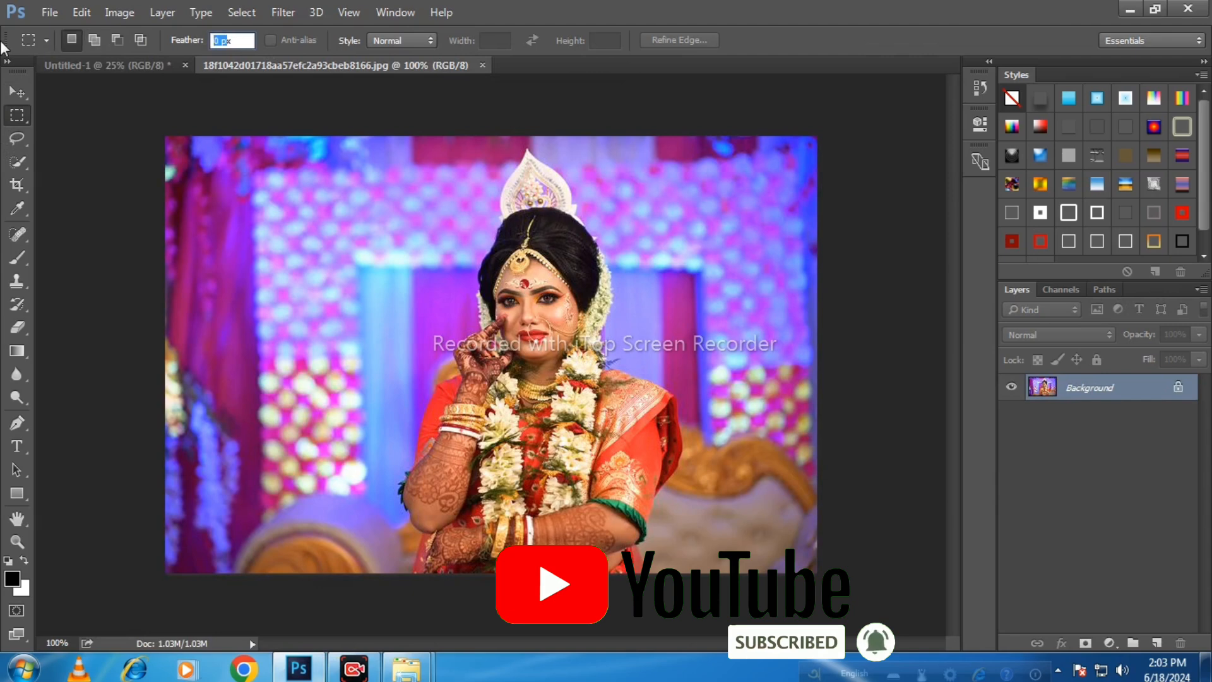
pyautogui.write('10')
pyautogui.click(343, 207)
pyautogui.click(622, 277)
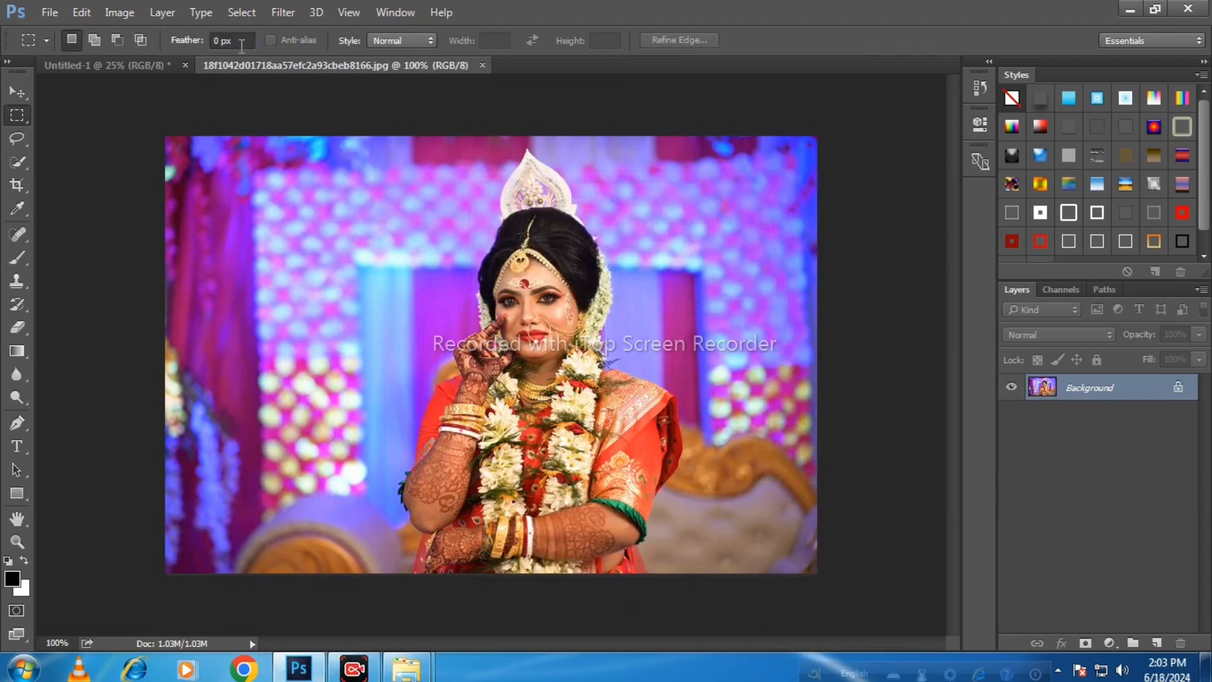
pyautogui.moveTo(229, 42); pyautogui.dragTo(211, 42)
pyautogui.write('10')
pyautogui.click(378, 168)
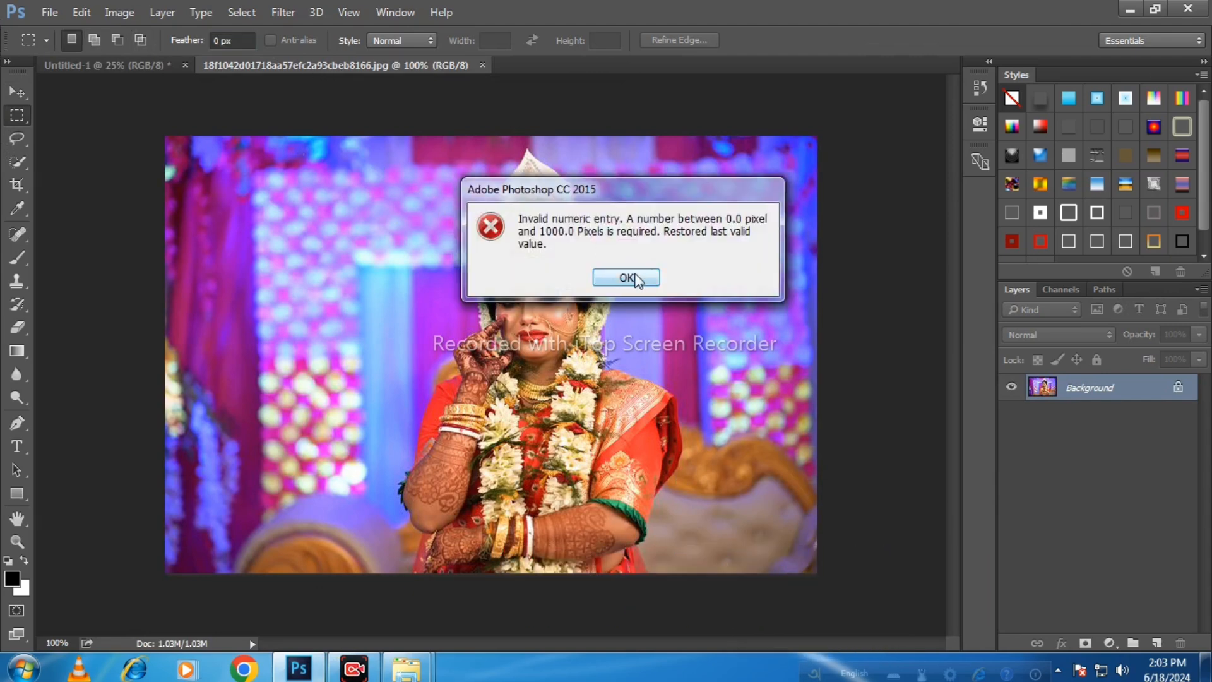
pyautogui.click(631, 277)
# Marquee-select the bride with an 88 px feather and move the selected area into the Untitled-1 spread
pyautogui.write('88')
pyautogui.moveTo(328, 205); pyautogui.dragTo(694, 536)
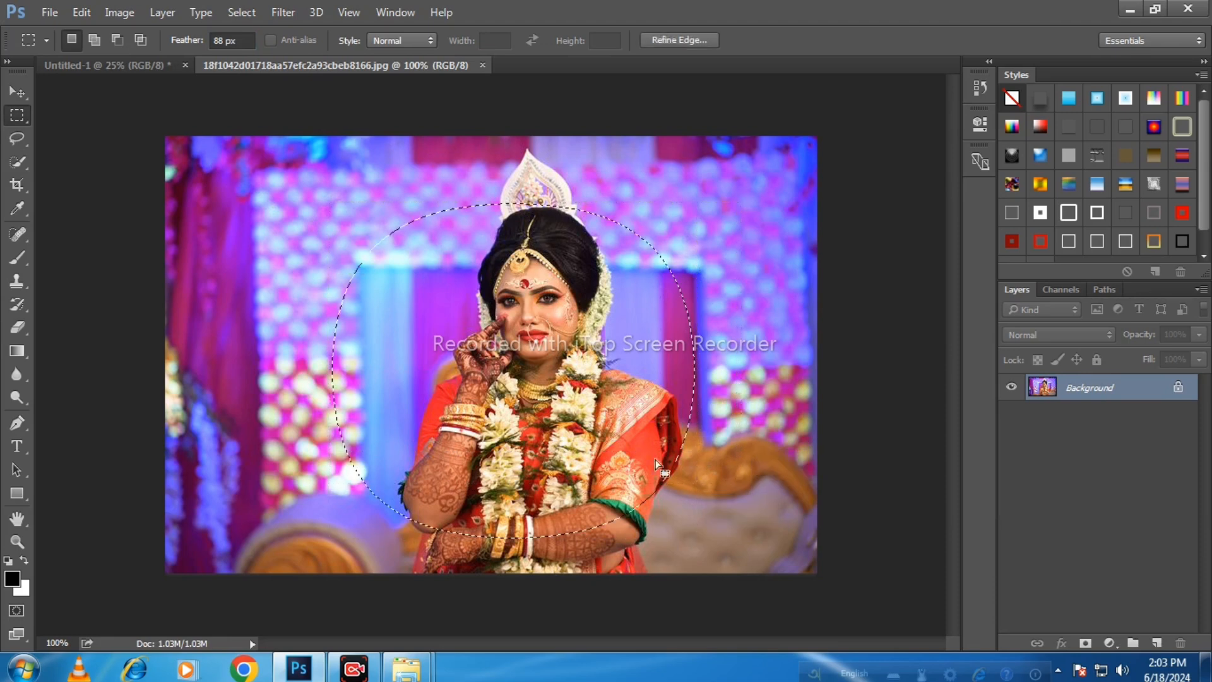
pyautogui.press('v')
pyautogui.moveTo(385, 238); pyautogui.dragTo(588, 347)
# Scale the bride cutout to about 356%, shift it to the spread's right end and rotate it about 8.5° clockwise
pyautogui.moveTo(665, 419); pyautogui.dragTo(817, 645)
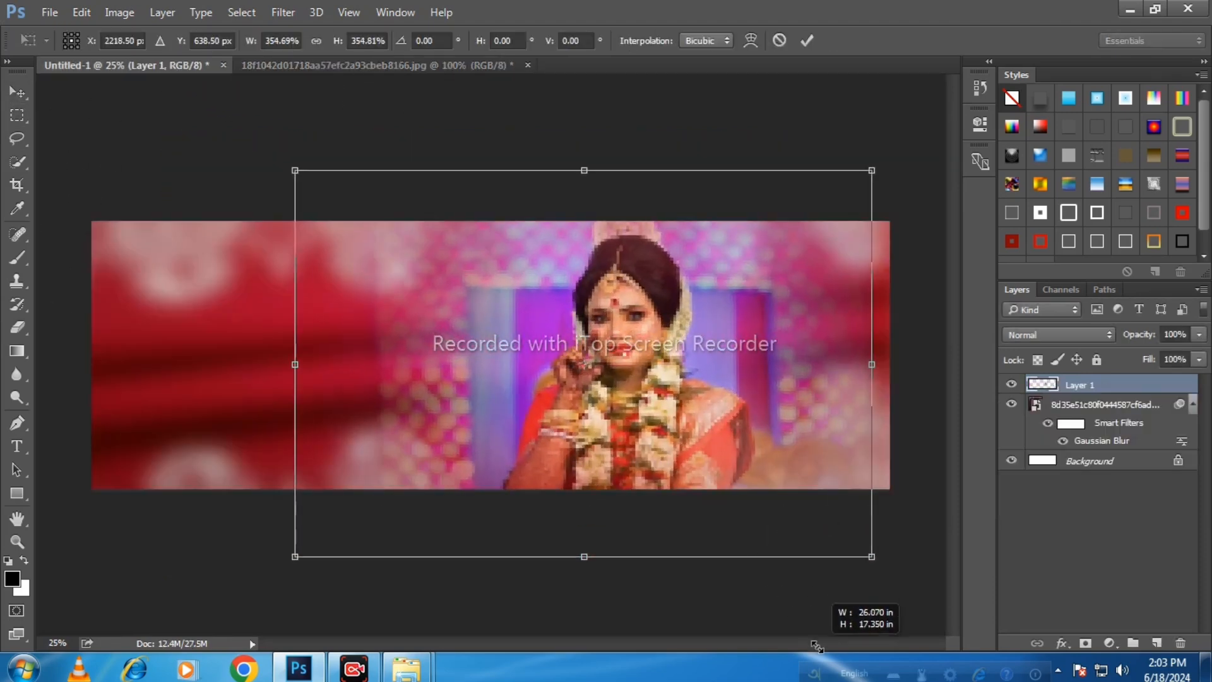
pyautogui.moveTo(698, 282); pyautogui.dragTo(808, 285)
pyautogui.moveTo(407, 165); pyautogui.dragTo(425, 111)
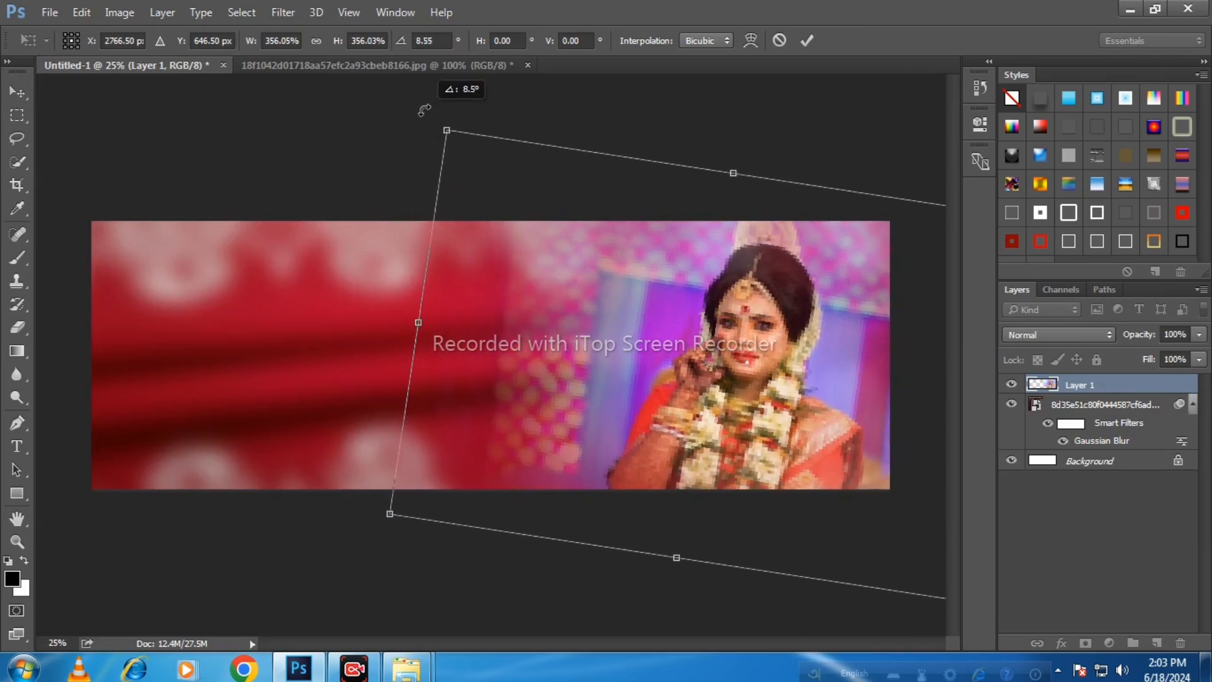
pyautogui.click(807, 40)
# Set up the Eraser with a soft round brush at 21% opacity
pyautogui.click(17, 327)
pyautogui.click(91, 41)
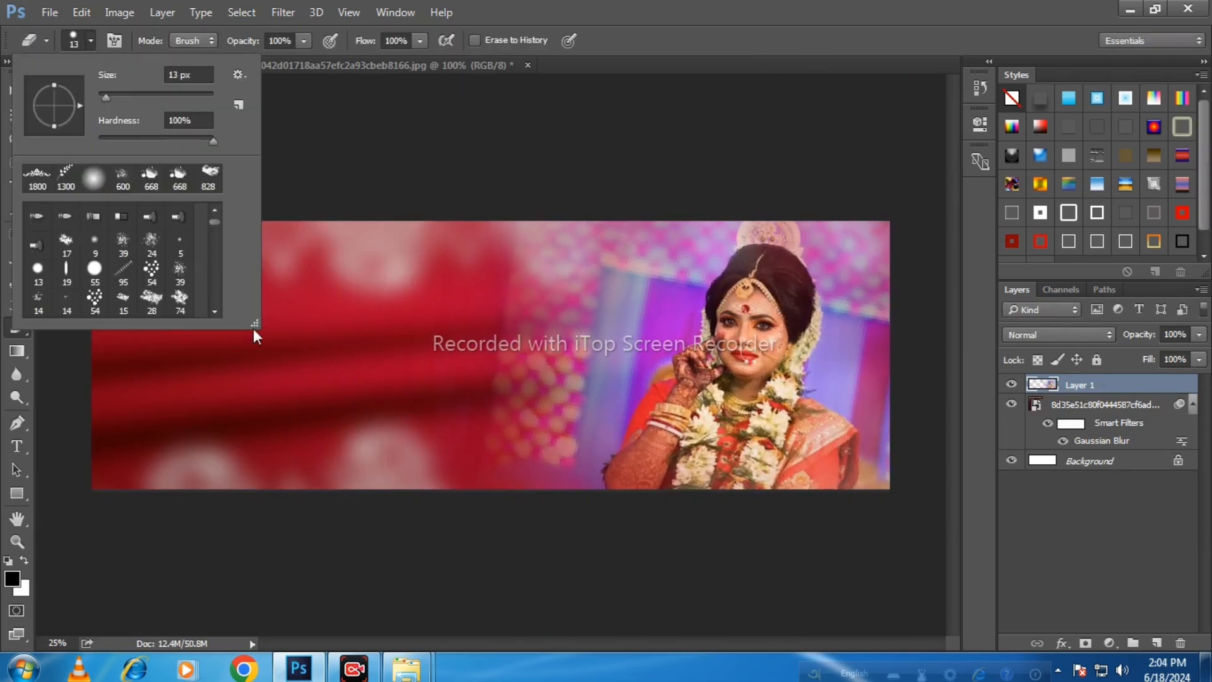
pyautogui.moveTo(254, 325)
pyautogui.mouseDown()
pyautogui.moveTo(411, 622)
pyautogui.moveTo(449, 623)
pyautogui.mouseUp()
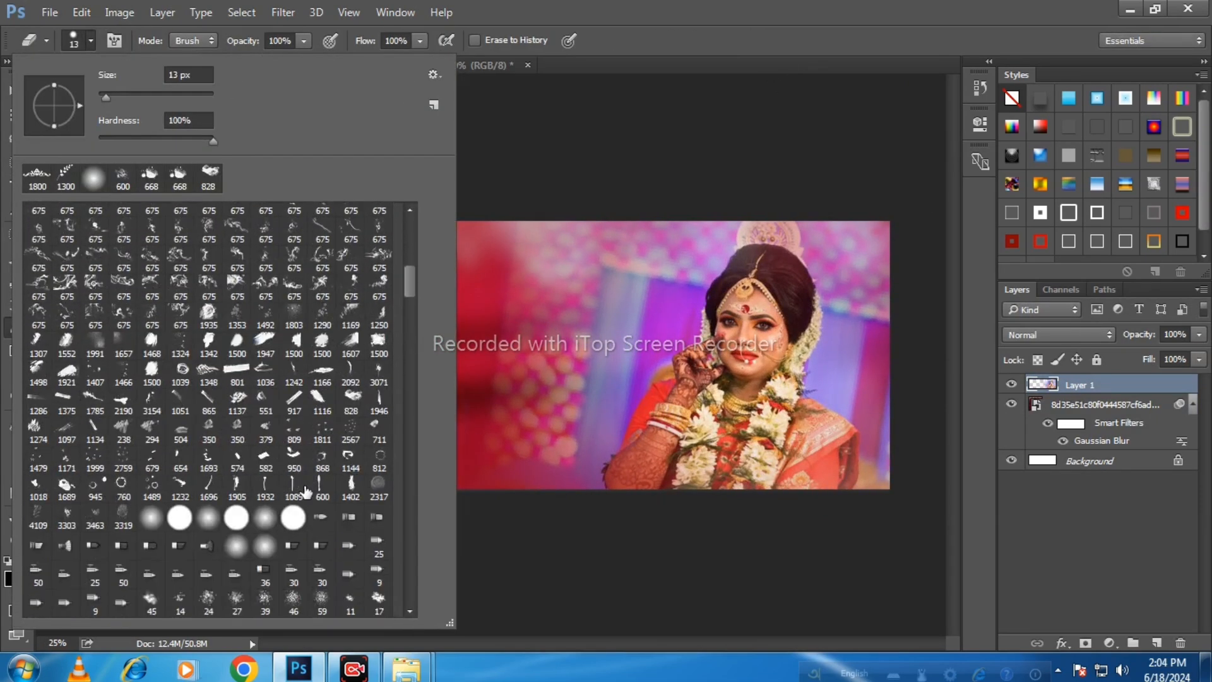
pyautogui.click(152, 517)
pyautogui.click(464, 21)
pyautogui.click(304, 42)
pyautogui.click(232, 61)
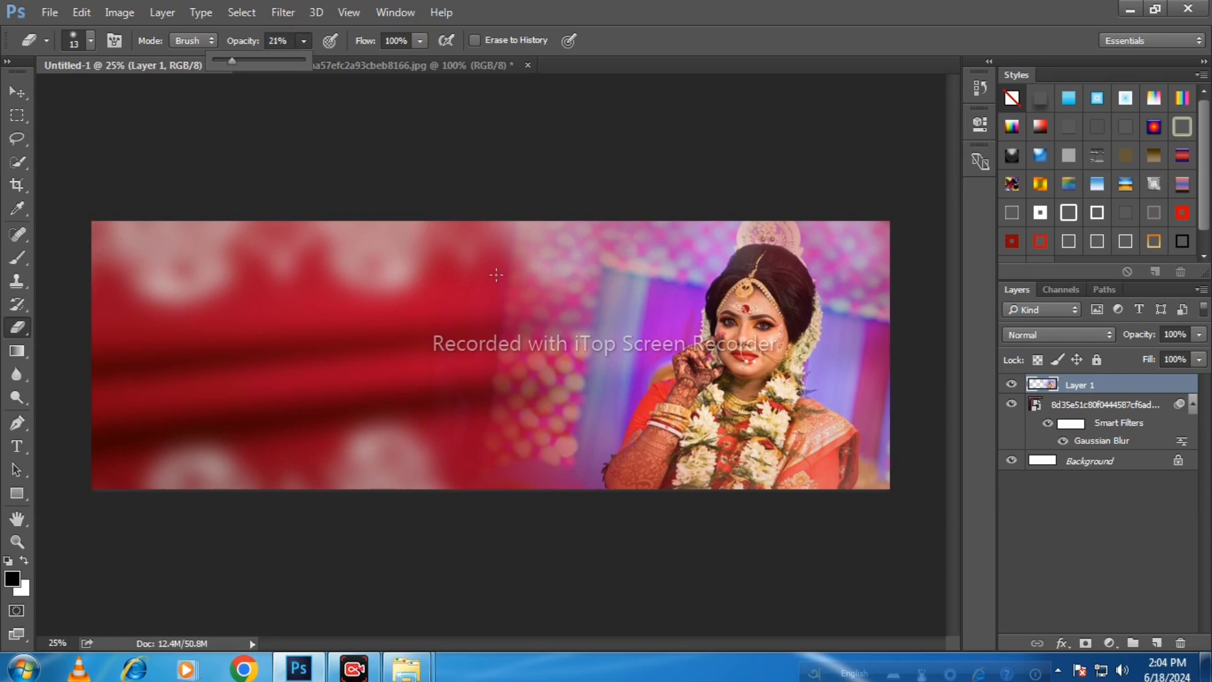
# Enlarge the eraser to 800 px and fade the left side of the bride photo into the red background
pyautogui.click(488, 307)
pyautogui.press(']')
pyautogui.press(']')
pyautogui.press(']')
pyautogui.press(']')
pyautogui.press(']')
pyautogui.press(']')
pyautogui.press(']')
pyautogui.press(']')
pyautogui.press(']')
pyautogui.press(']')
pyautogui.press(']')
pyautogui.press(']')
pyautogui.press(']')
pyautogui.press(']')
pyautogui.press(']')
pyautogui.press(']')
pyautogui.press(']')
pyautogui.press(']')
pyautogui.press(']')
pyautogui.press(']')
pyautogui.moveTo(619, 218)
pyautogui.mouseDown()
pyautogui.moveTo(601, 319)
pyautogui.moveTo(541, 401)
pyautogui.moveTo(543, 370)
pyautogui.moveTo(536, 434)
pyautogui.mouseUp()
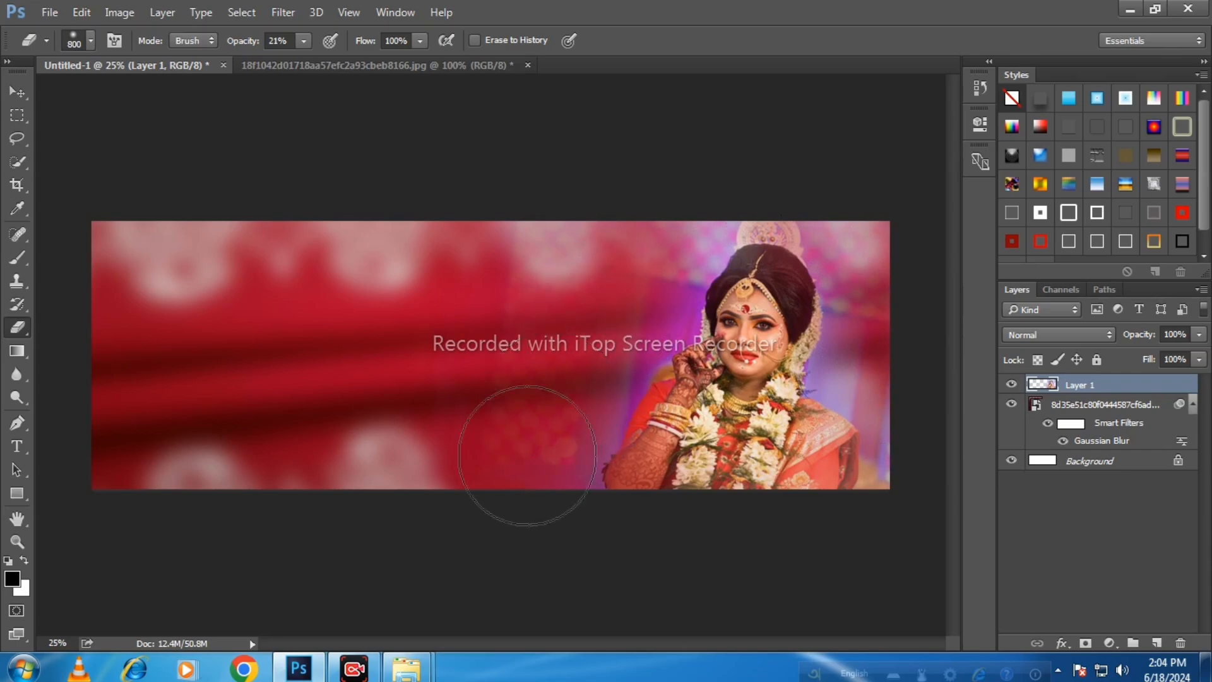
pyautogui.click(17, 91)
pyautogui.click(339, 216)
pyautogui.hotkey('ctrl', '+')
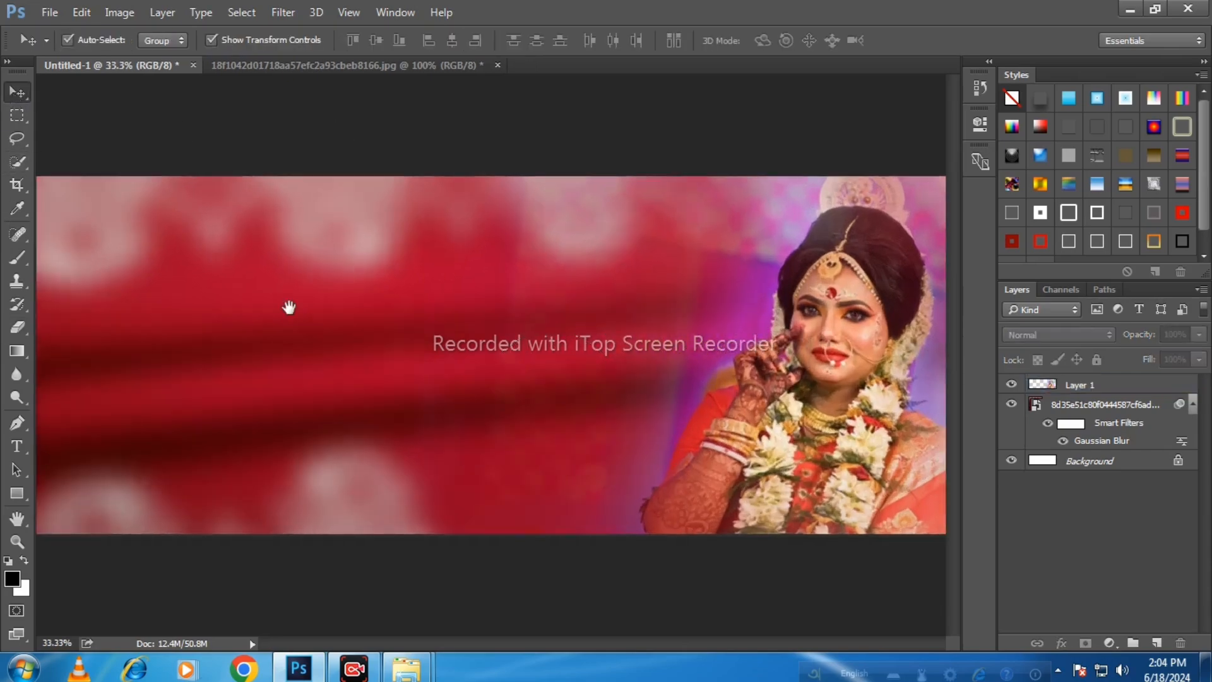
pyautogui.moveTo(406, 668)
pyautogui.click(509, 571)
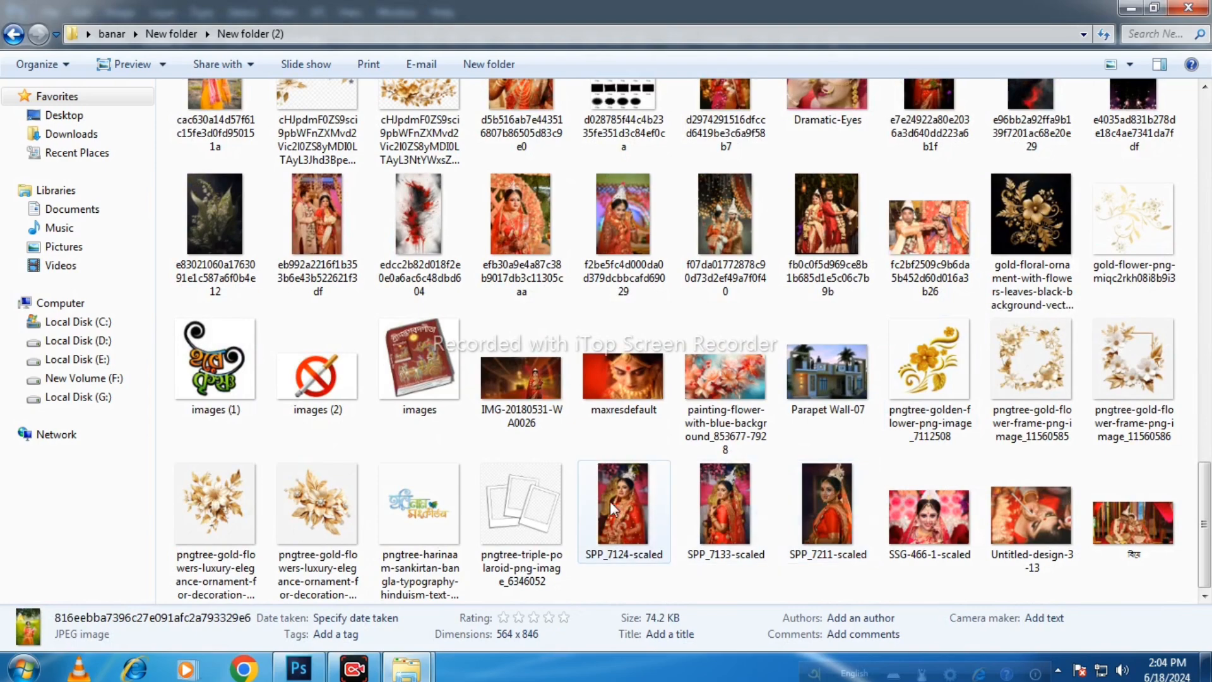
pyautogui.click(305, 668)
# Place a slanted black shape on the spread's left part with a 2500 px textured brush and duplicate its layer
pyautogui.press('b')
pyautogui.click(76, 42)
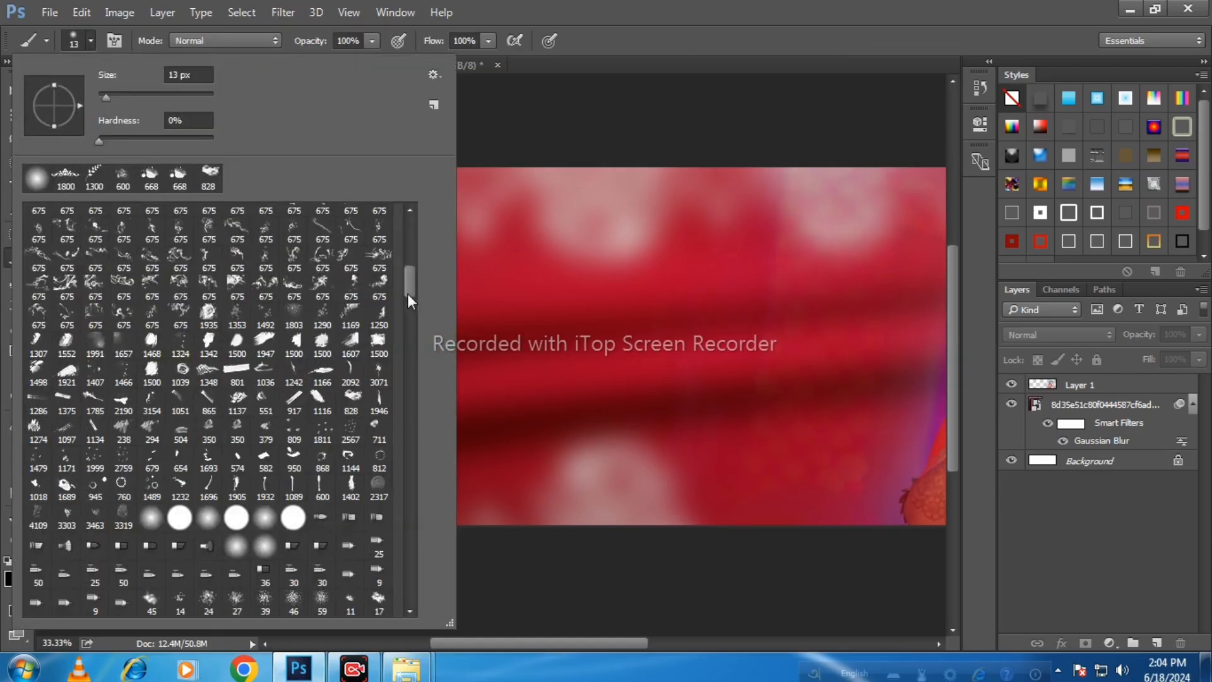
pyautogui.moveTo(407, 305); pyautogui.dragTo(395, 509)
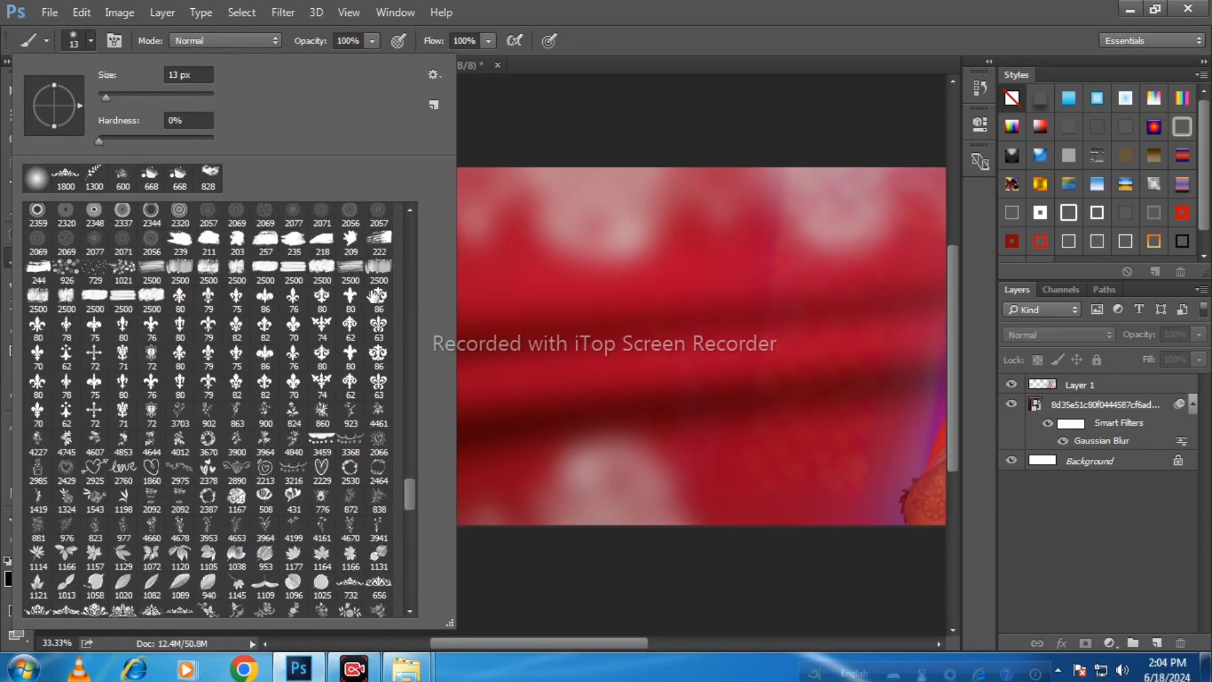
pyautogui.click(351, 295)
pyautogui.press('Return')
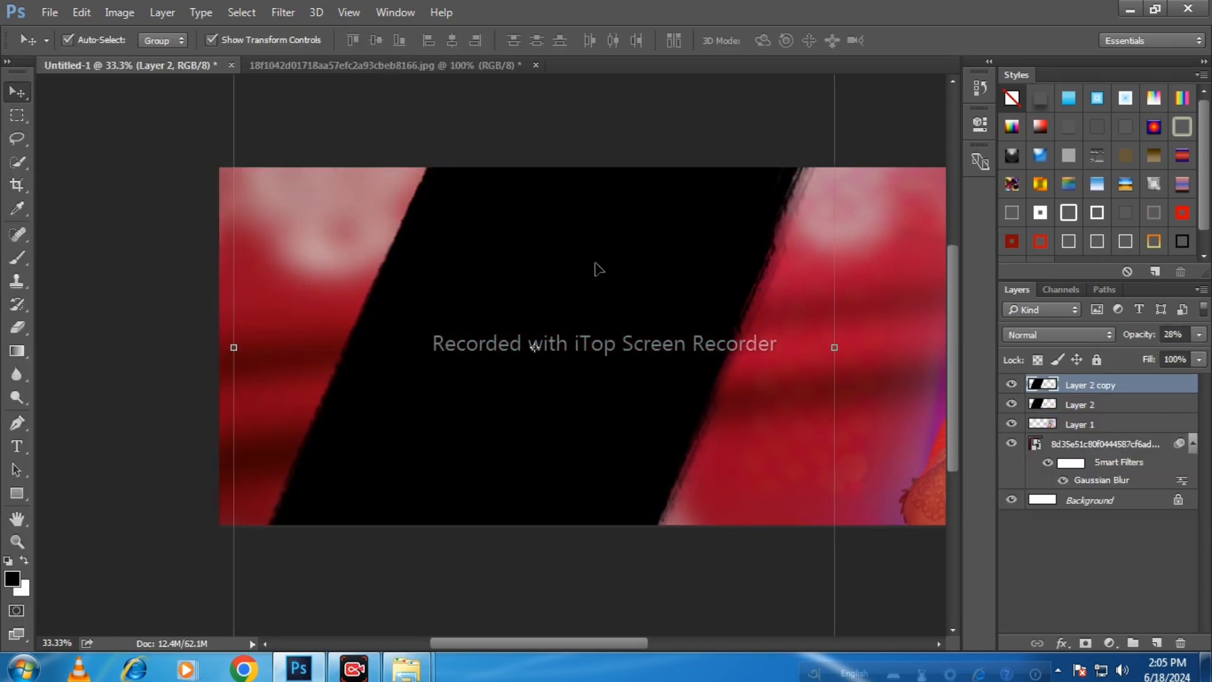
# Place the photo SPP_7133-scaled from New folder (2), enlarged and tilted to lie over the slanted black shape
pyautogui.moveTo(406, 668)
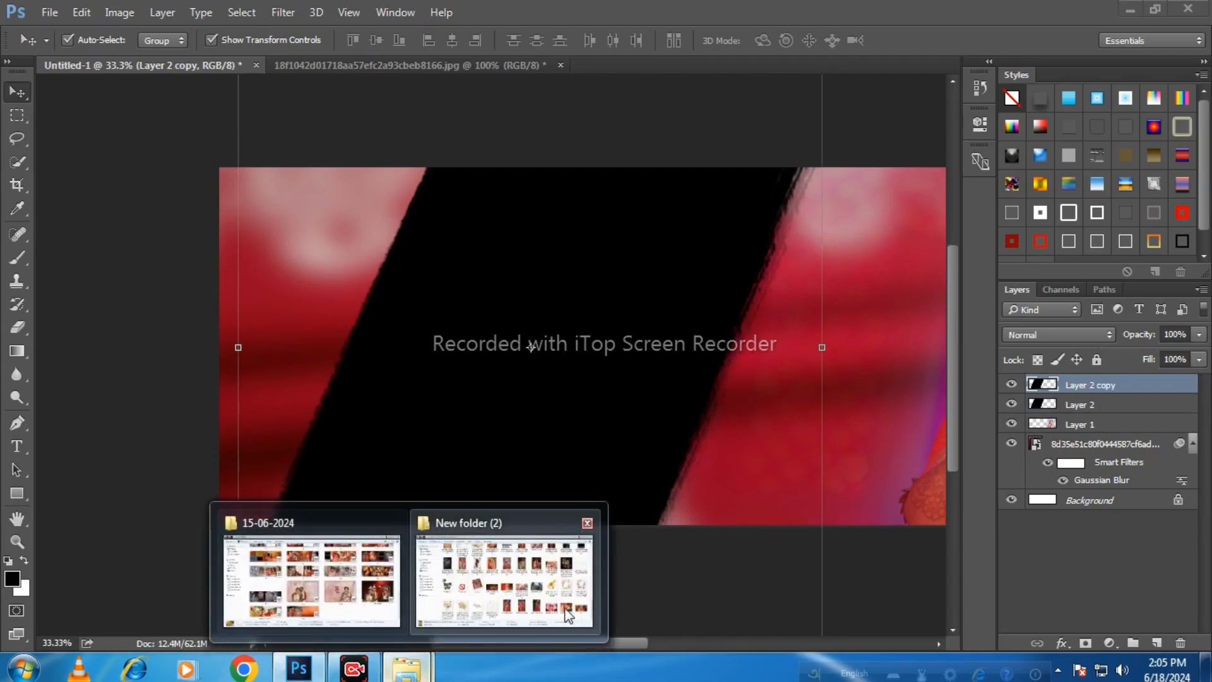
pyautogui.click(514, 568)
pyautogui.moveTo(725, 505); pyautogui.dragTo(358, 647)
pyautogui.moveTo(689, 308); pyautogui.dragTo(690, 368)
pyautogui.moveTo(650, 217); pyautogui.dragTo(820, 147)
pyautogui.moveTo(627, 272); pyautogui.dragTo(670, 299)
pyautogui.click(626, 40)
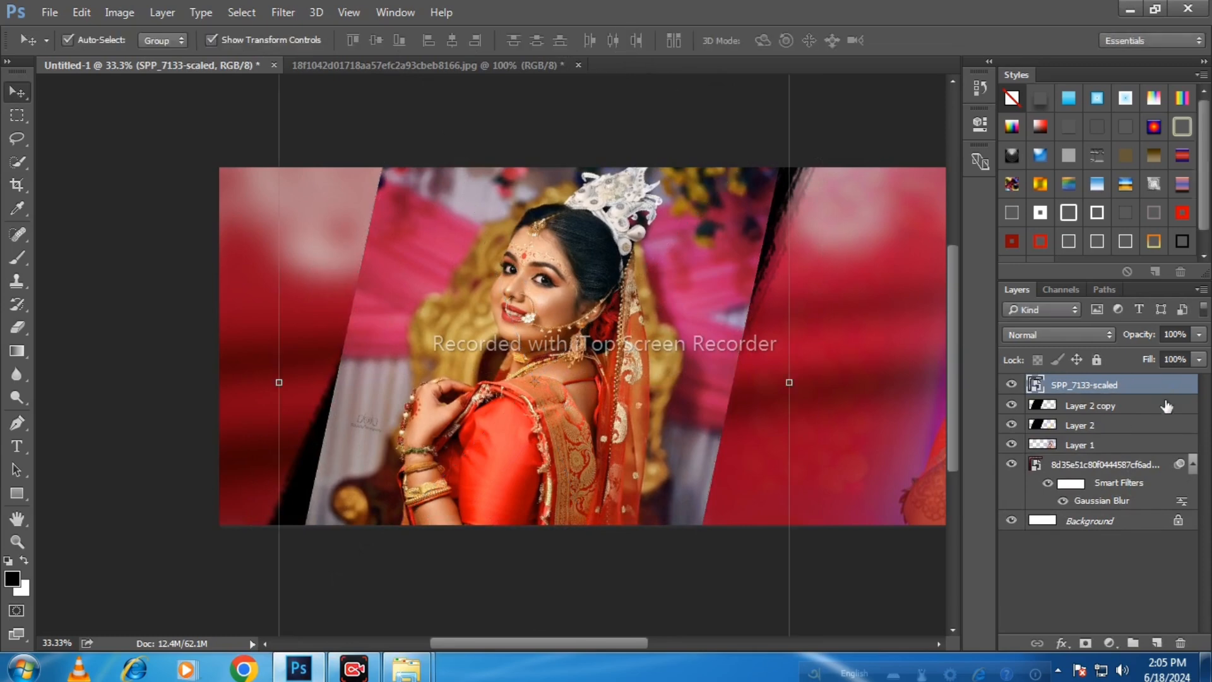
# Clip the SPP_7133-scaled photo to the slanted brush shape and rasterize the photo layer
pyautogui.rightClick(1104, 385)
pyautogui.click(871, 468)
pyautogui.click(17, 258)
pyautogui.click(613, 279)
pyautogui.click(614, 278)
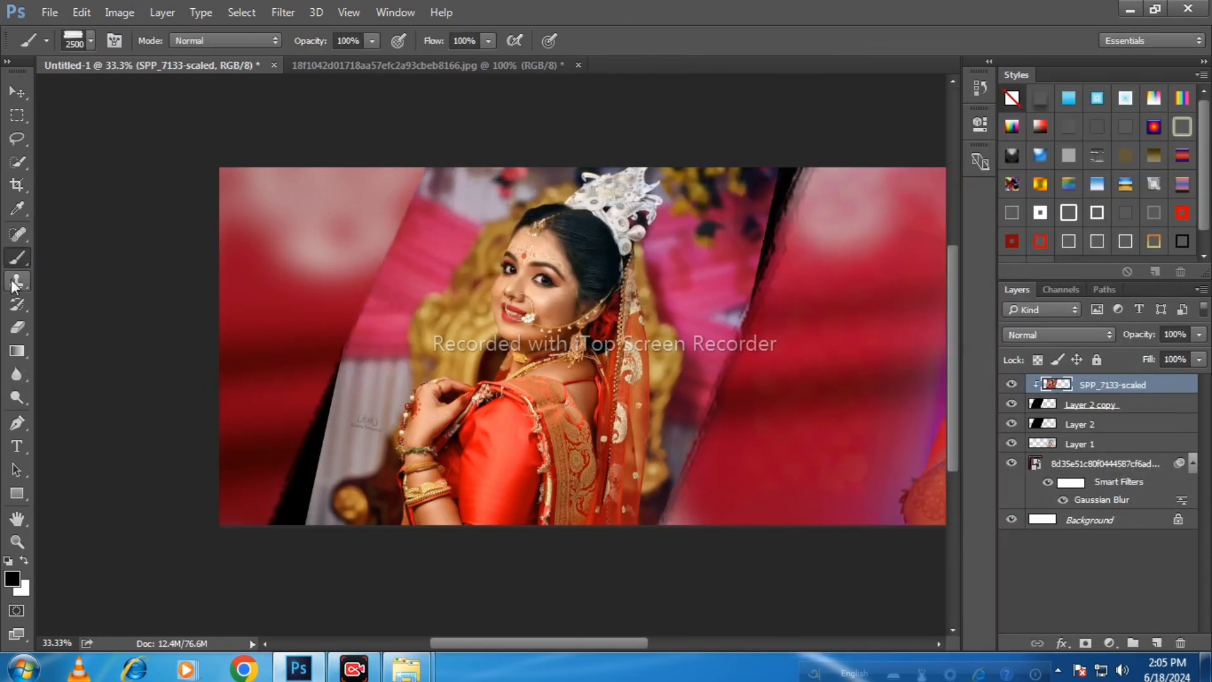
# Clone the photo's background over the uncovered black strips along both slanted edges with the Clone Stamp
pyautogui.press('s')
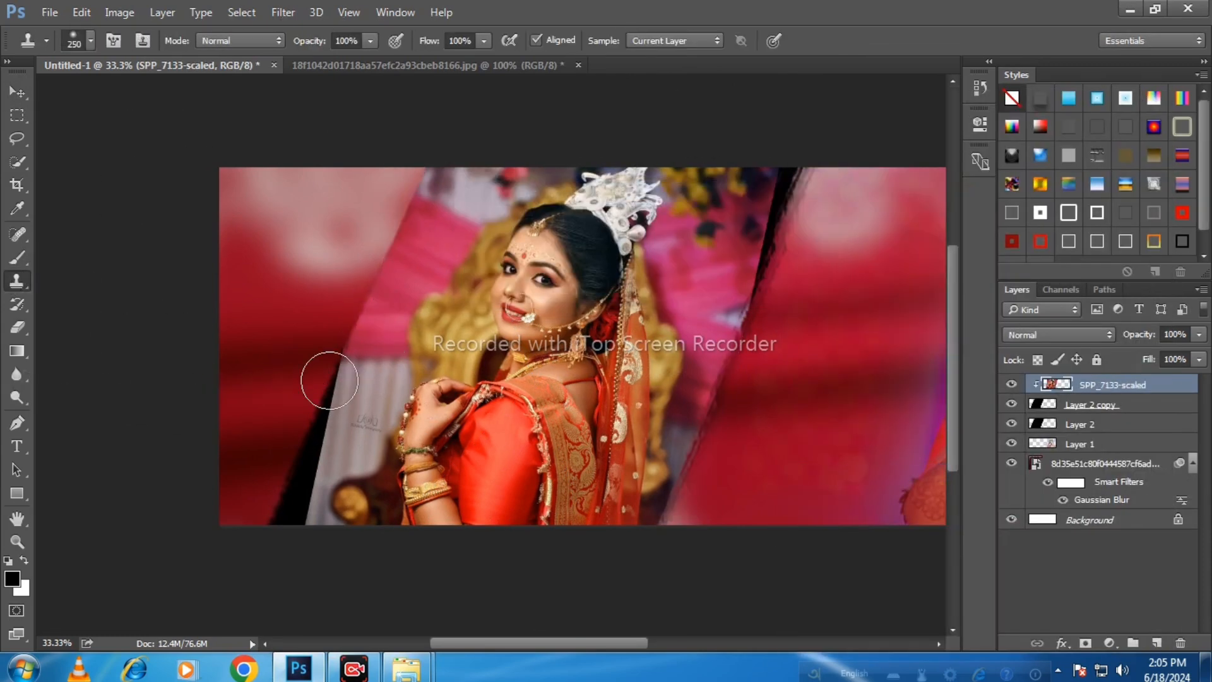
pyautogui.moveTo(329, 381)
pyautogui.mouseDown()
pyautogui.moveTo(308, 421)
pyautogui.moveTo(307, 468)
pyautogui.moveTo(265, 518)
pyautogui.moveTo(290, 509)
pyautogui.moveTo(303, 435)
pyautogui.mouseUp()
pyautogui.keyDown('alt'); pyautogui.click(336, 382); pyautogui.keyUp('alt')
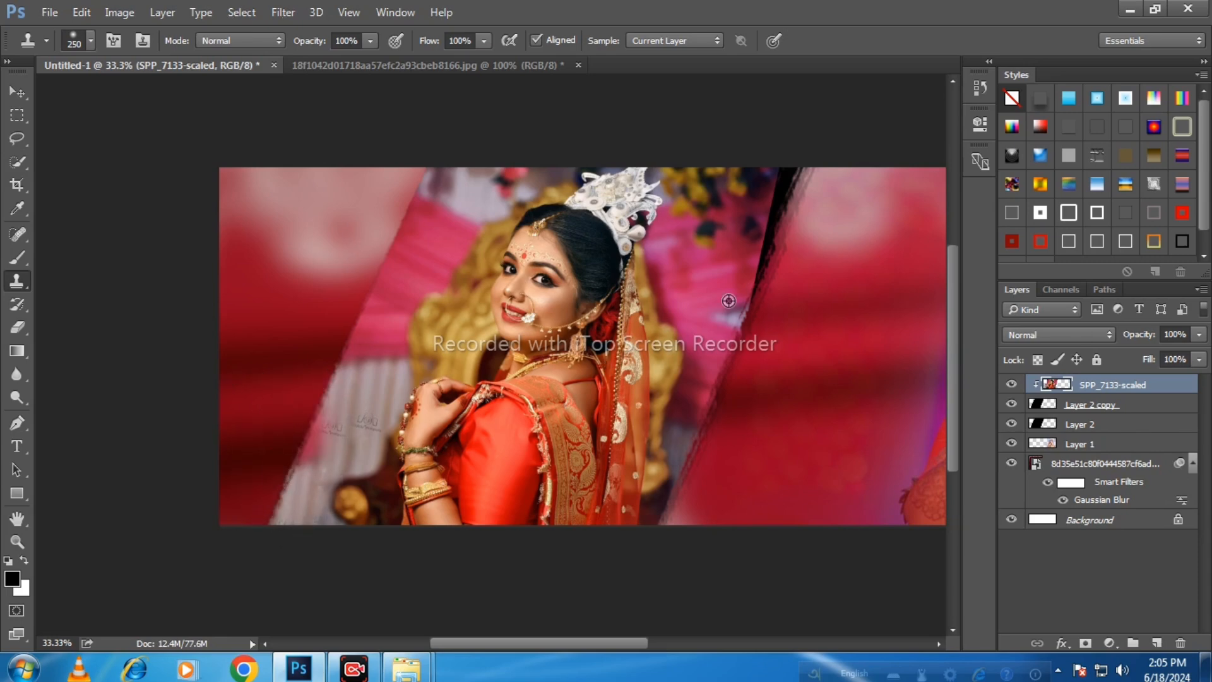
pyautogui.moveTo(729, 300)
pyautogui.mouseDown()
pyautogui.moveTo(766, 206)
pyautogui.moveTo(799, 166)
pyautogui.mouseUp()
pyautogui.press('v')
pyautogui.click(127, 120)
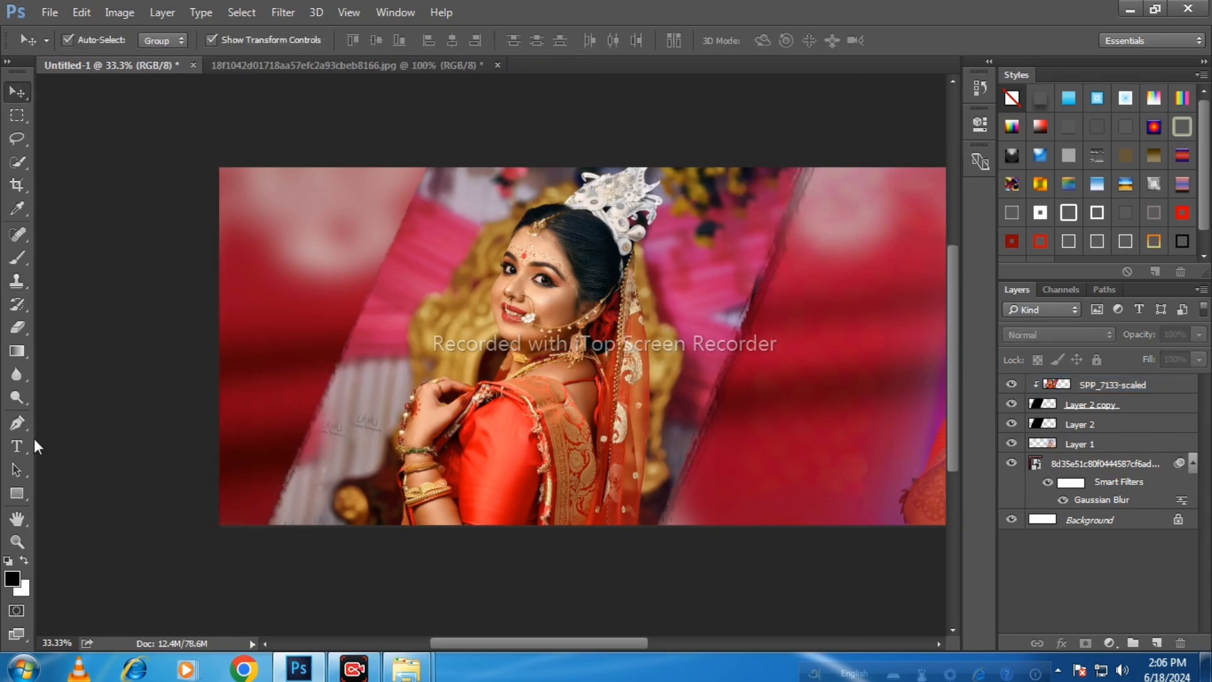
# Draw a black circle at the spread's upper left corner with the Custom Shape tool
pyautogui.click(24, 491)
pyautogui.click(63, 577)
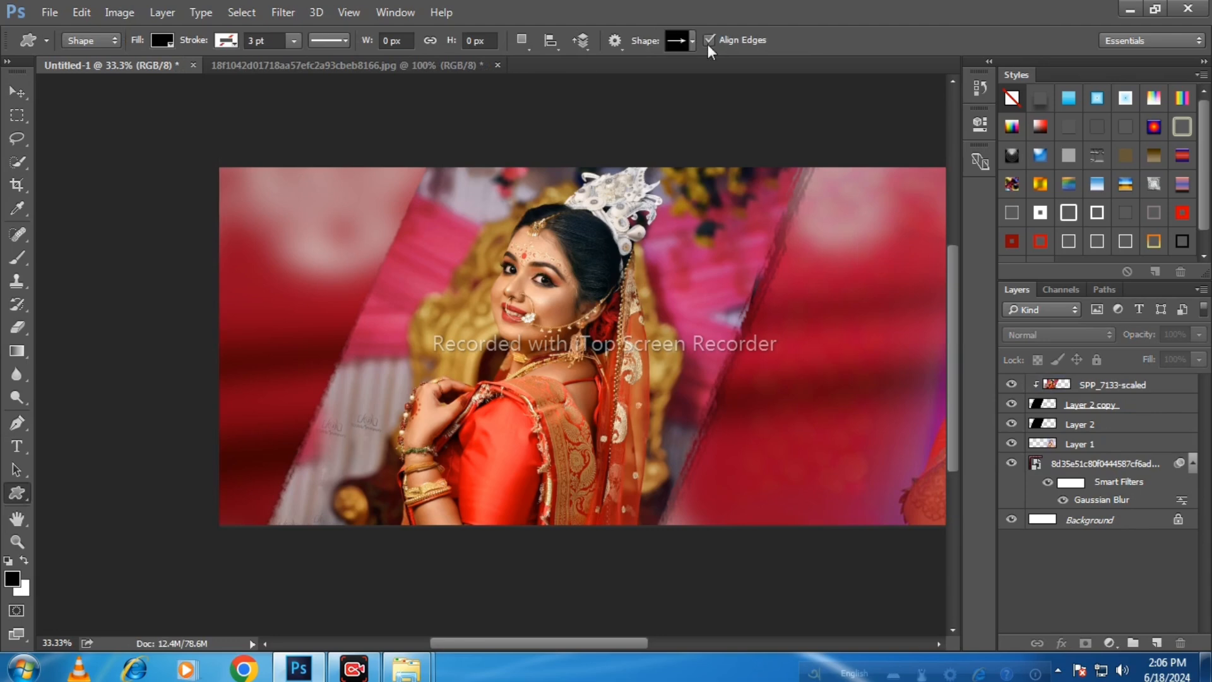
pyautogui.click(689, 40)
pyautogui.scroll(-10, 789, 355)
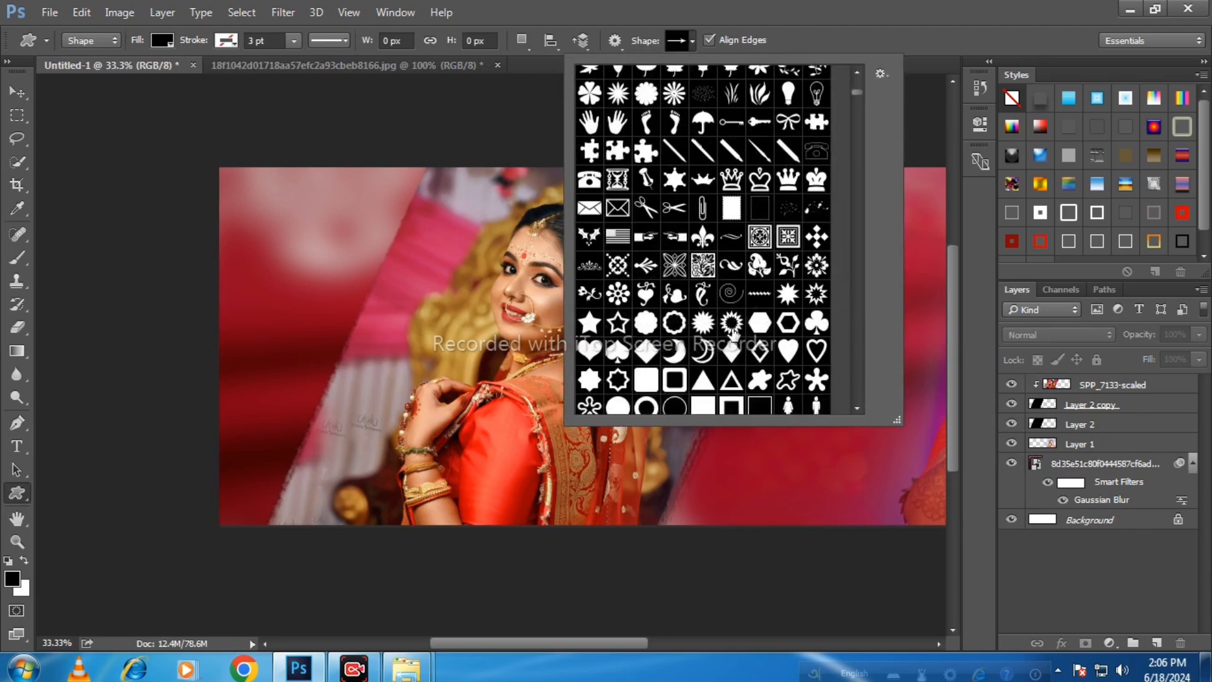
pyautogui.doubleClick(618, 340)
pyautogui.moveTo(217, 151); pyautogui.dragTo(422, 369)
# Apply a white stroke style to the circle and set a smaller copy of it overlapping its lower edge
pyautogui.press('v')
pyautogui.moveTo(345, 217)
pyautogui.mouseDown()
pyautogui.moveTo(340, 193)
pyautogui.moveTo(392, 354)
pyautogui.mouseUp()
pyautogui.click(1097, 211)
pyautogui.hotkey('ctrl', 't')
pyautogui.moveTo(435, 255); pyautogui.dragTo(399, 298)
pyautogui.press('Return')
pyautogui.click(868, 92)
# Clip the photo SPP_7124-scaled into the large circle and the photo 9d91d5b6260d92b485472cc244913eb5 into the small circle
pyautogui.click(370, 255)
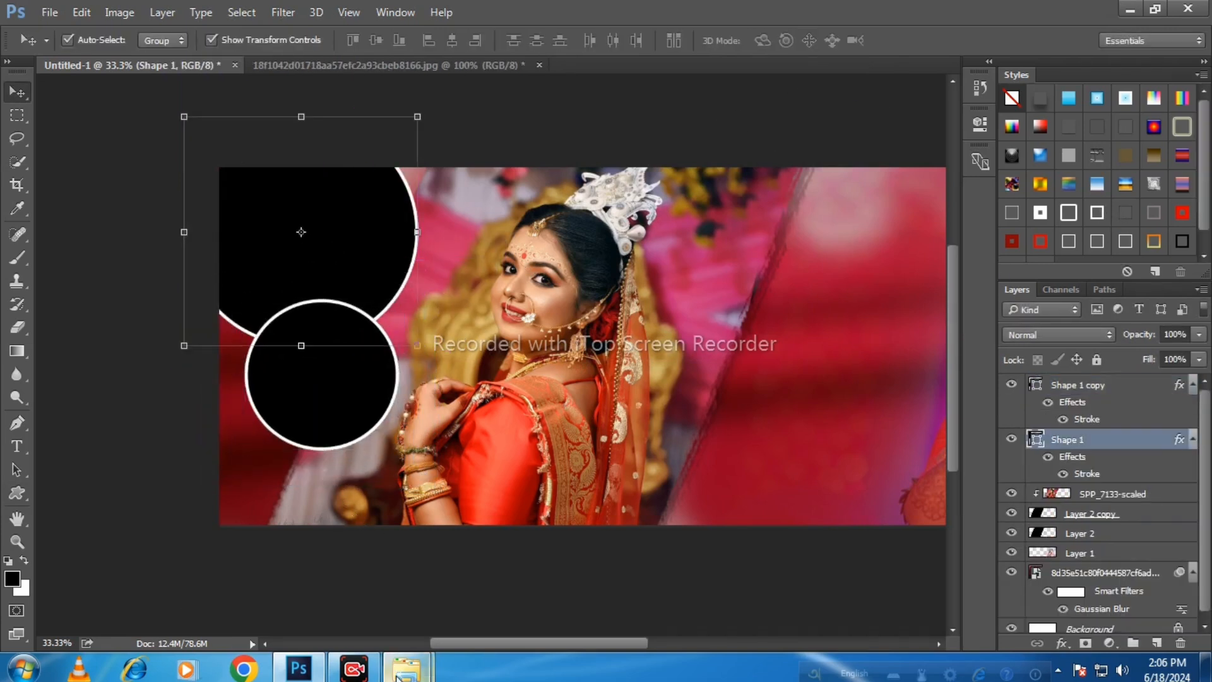
pyautogui.click(406, 668)
pyautogui.scroll(10, 715, 497)
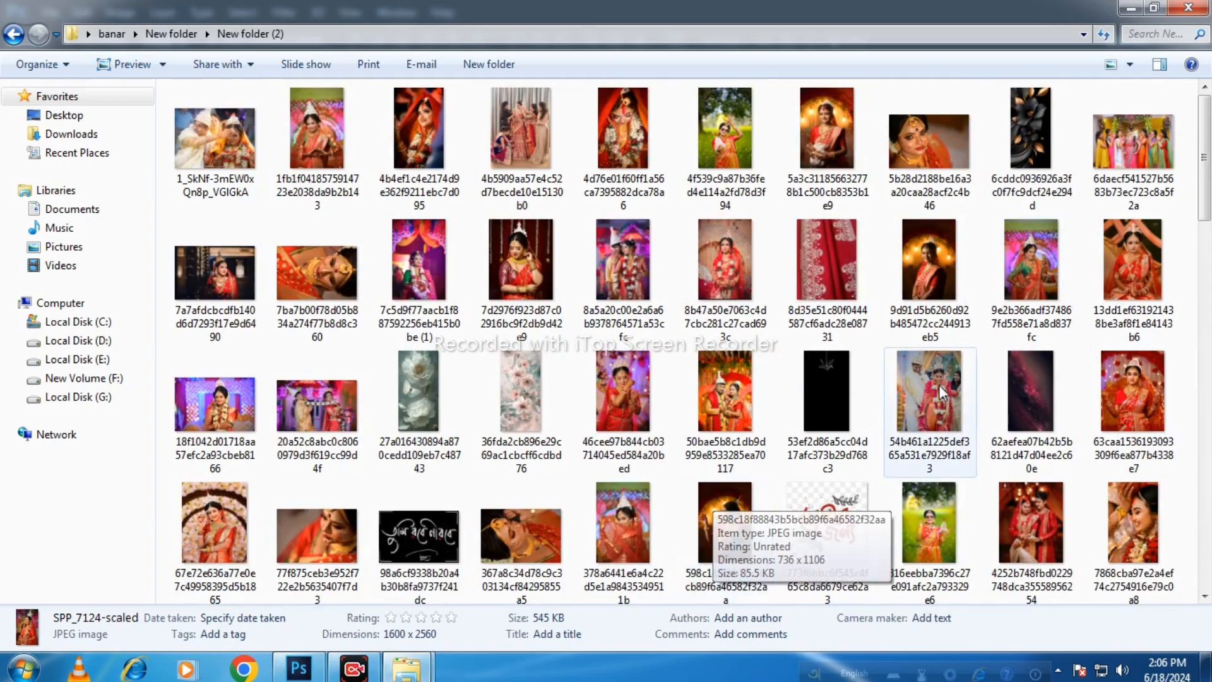
pyautogui.moveTo(930, 265); pyautogui.dragTo(225, 464)
pyautogui.click(625, 39)
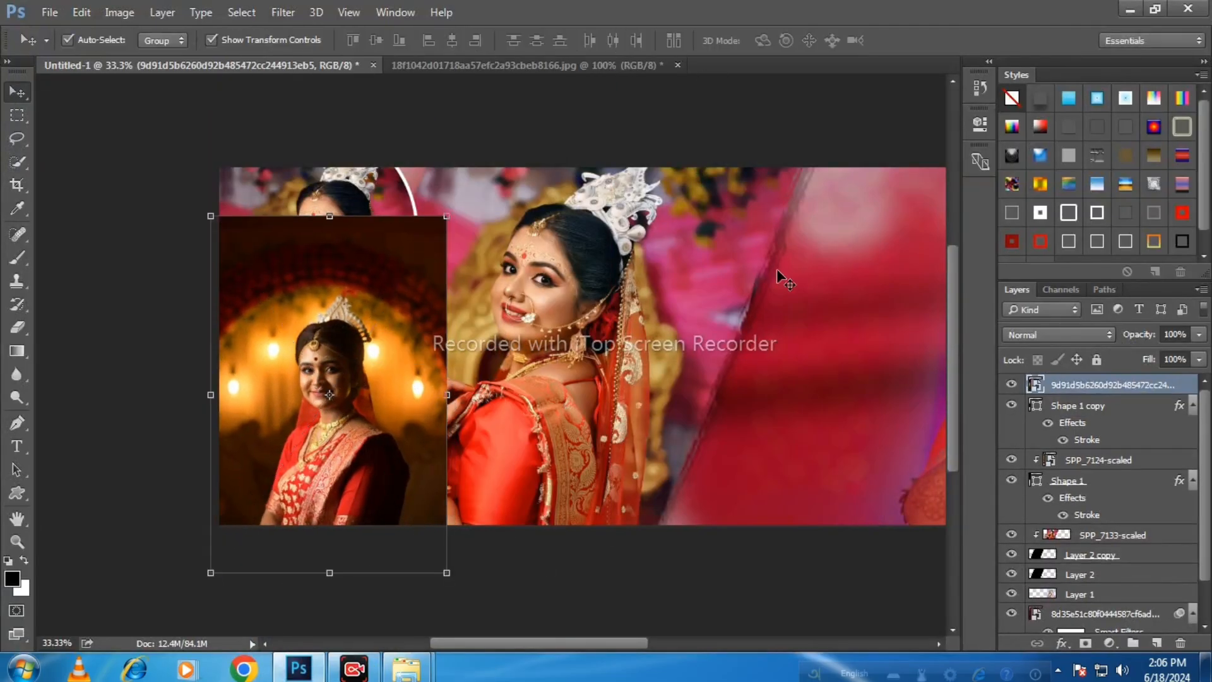
pyautogui.rightClick(1135, 395)
pyautogui.click(815, 472)
pyautogui.moveTo(658, 381); pyautogui.dragTo(373, 389)
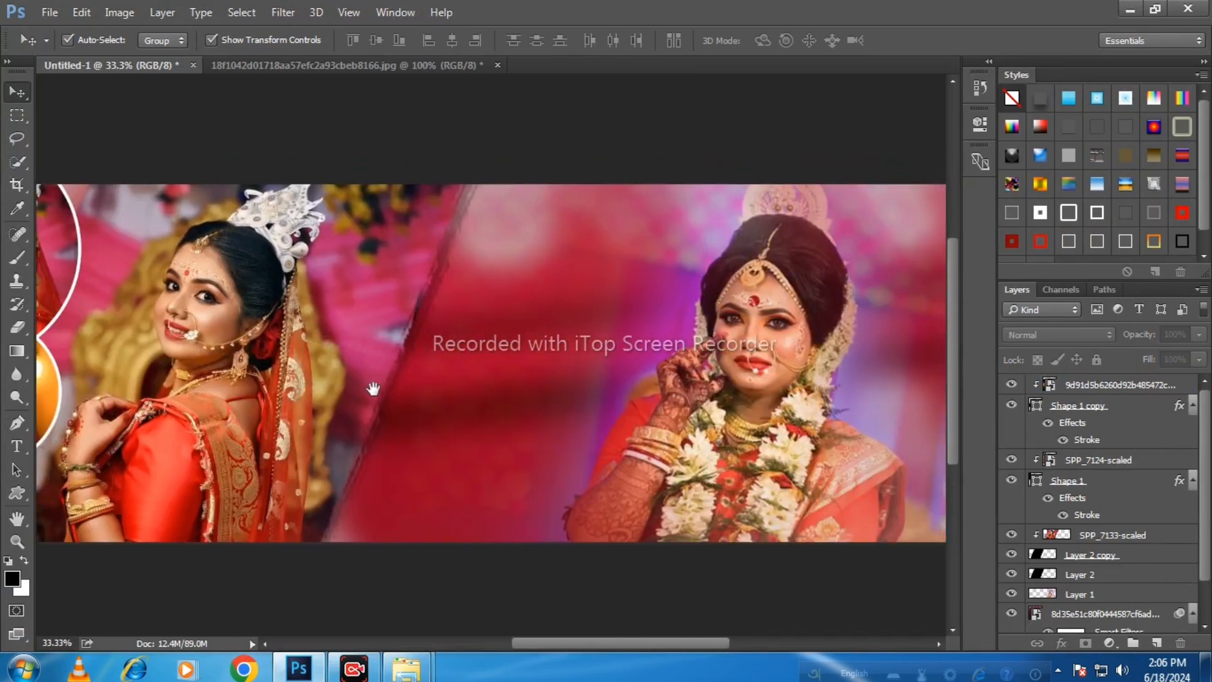
# Move the faded bride photo on the spread's right side horizontally outward by about 3.12 in
pyautogui.moveTo(531, 386); pyautogui.dragTo(377, 380)
pyautogui.moveTo(621, 320); pyautogui.dragTo(711, 327)
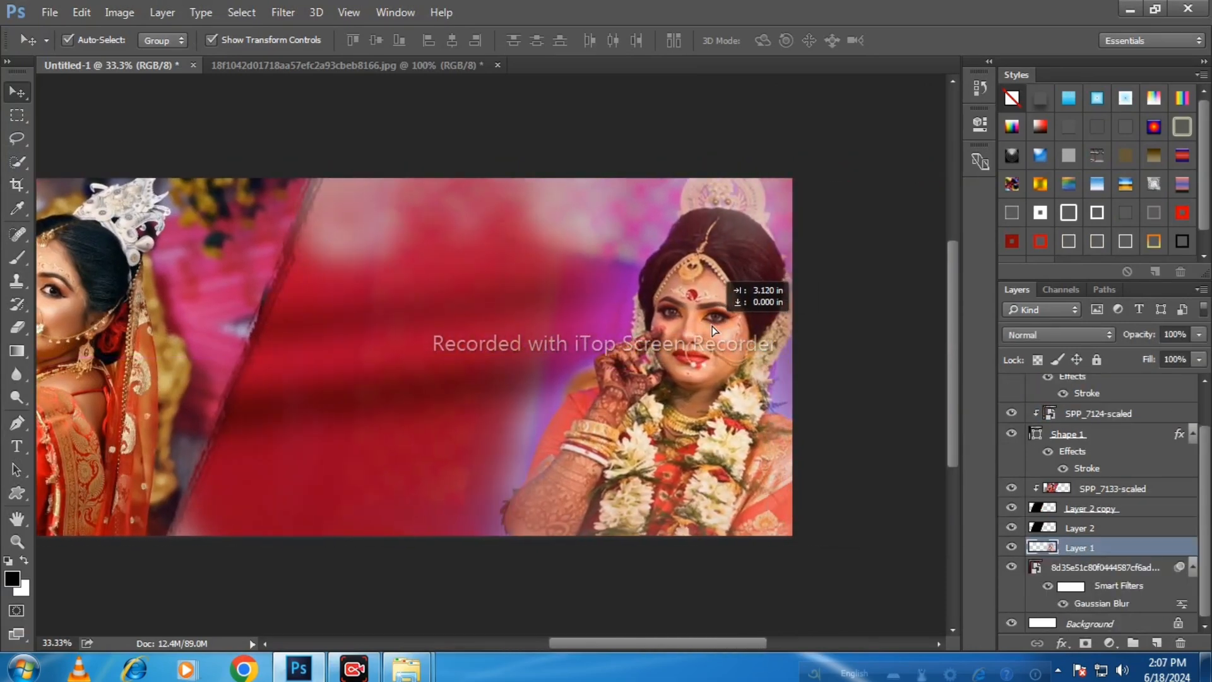
pyautogui.click(58, 497)
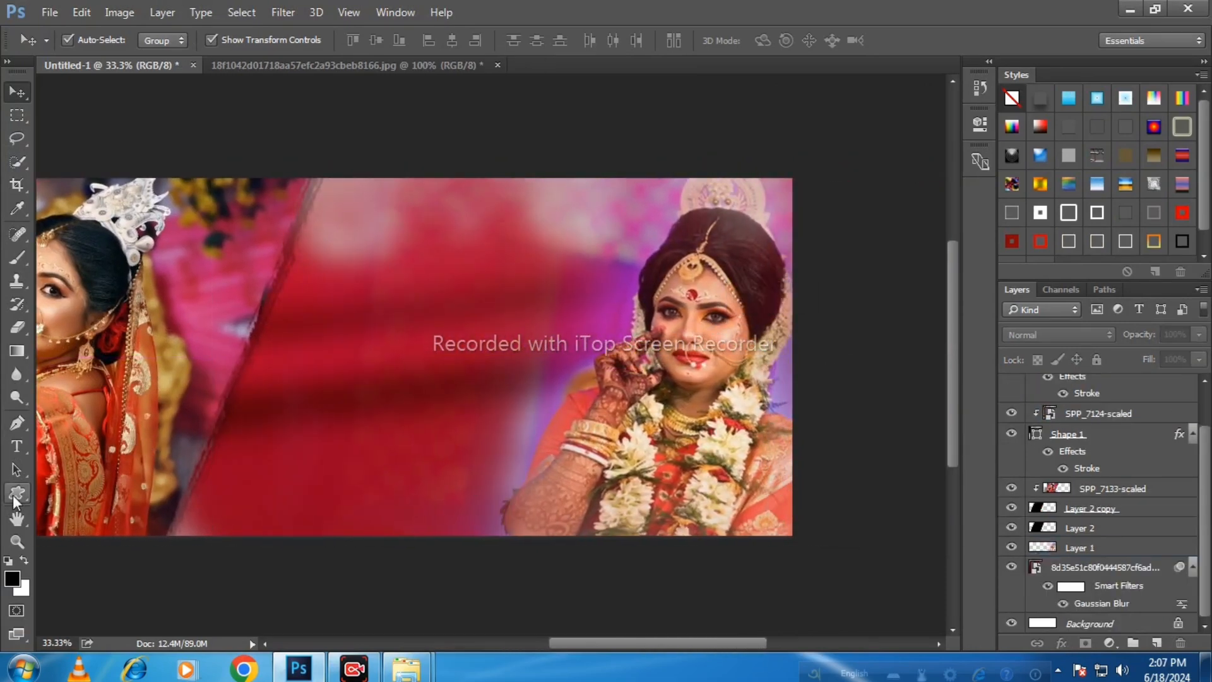
pyautogui.click(17, 493)
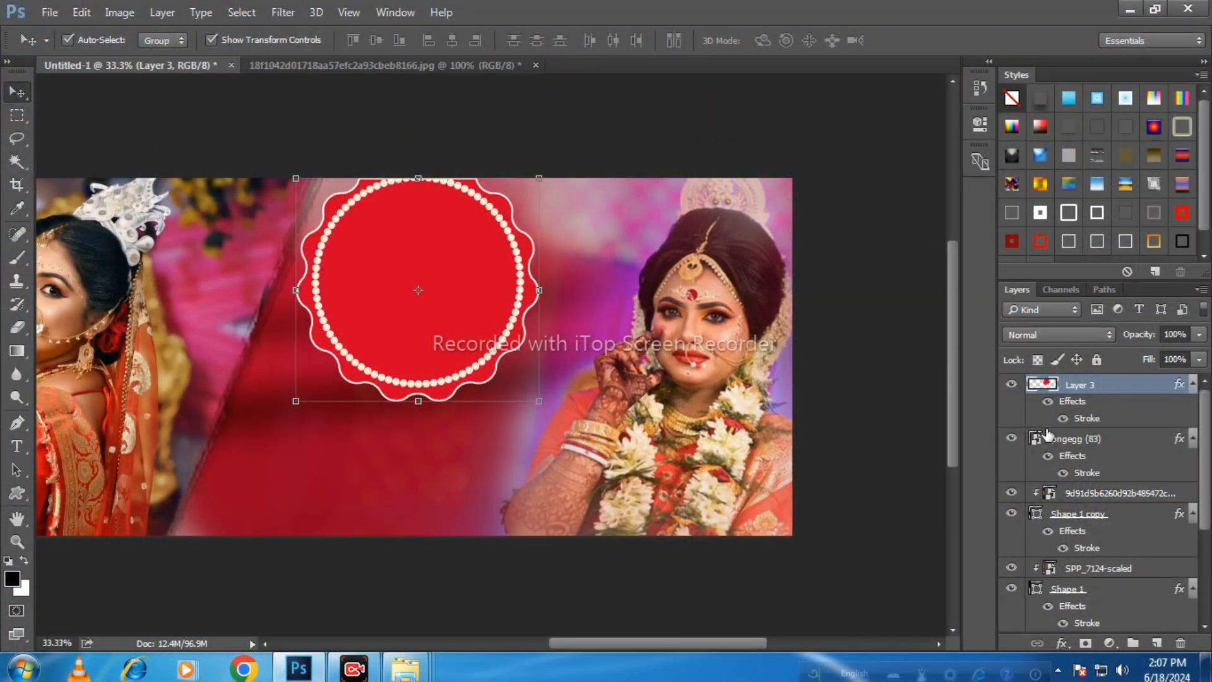
# Place the photo e7e24922a80e2036a3d640dd223a6b1f from New folder (2) over the red scalloped badge at about 95.7% scale
pyautogui.click(1012, 438)
pyautogui.click(1013, 439)
pyautogui.moveTo(405, 669)
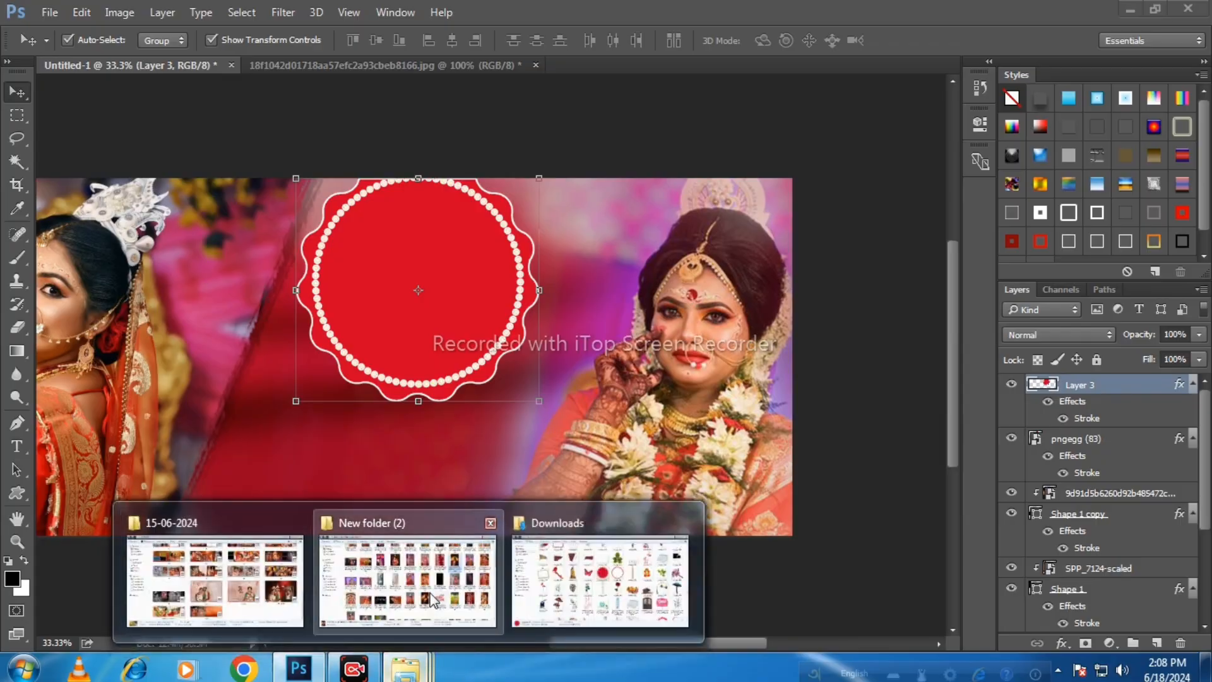
pyautogui.click(410, 578)
pyautogui.scroll(1, 637, 507)
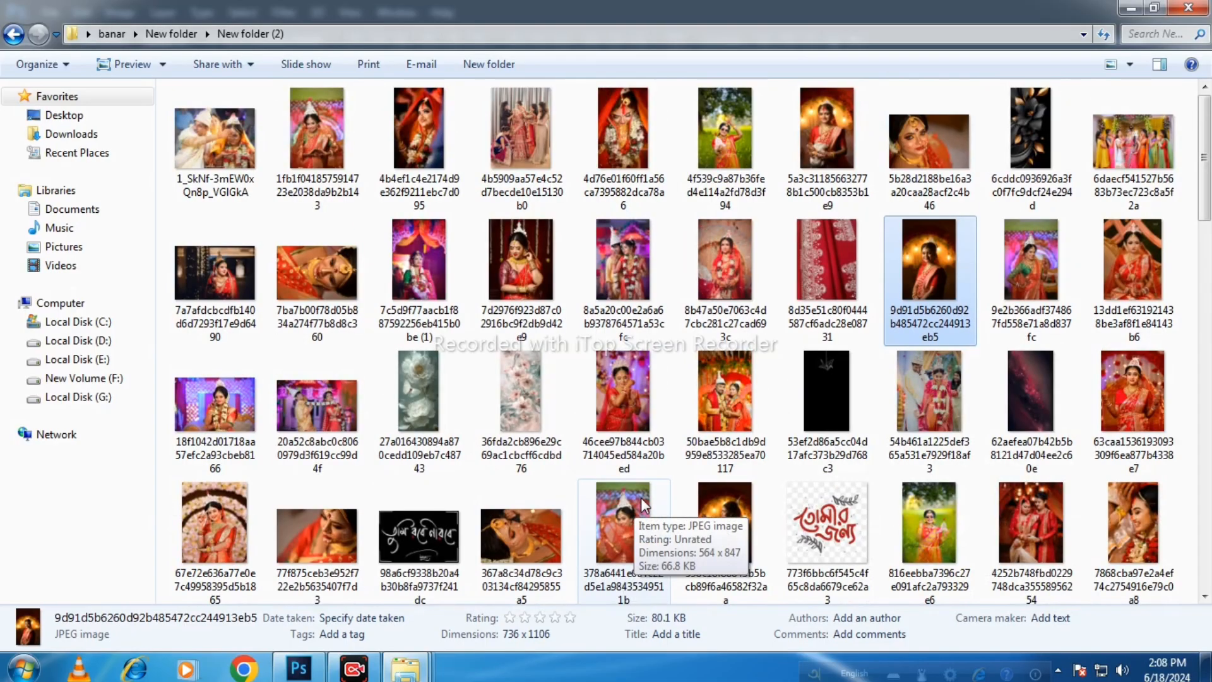
pyautogui.scroll(-6, 642, 505)
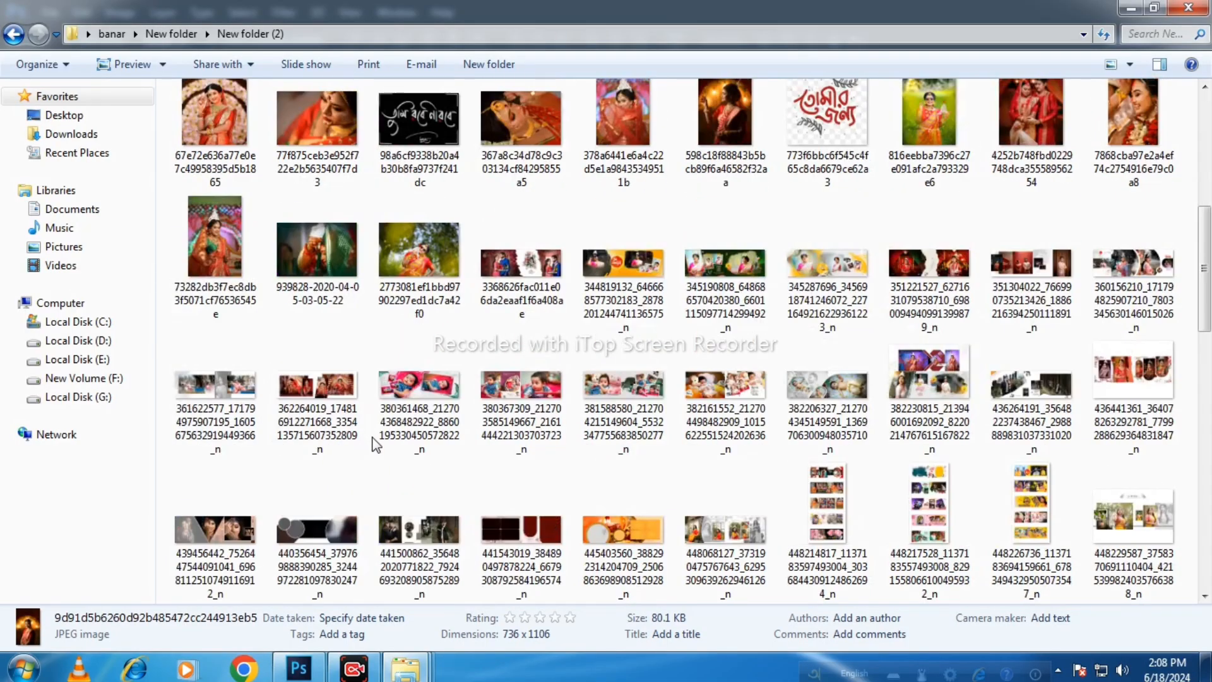
pyautogui.scroll(-13, 377, 456)
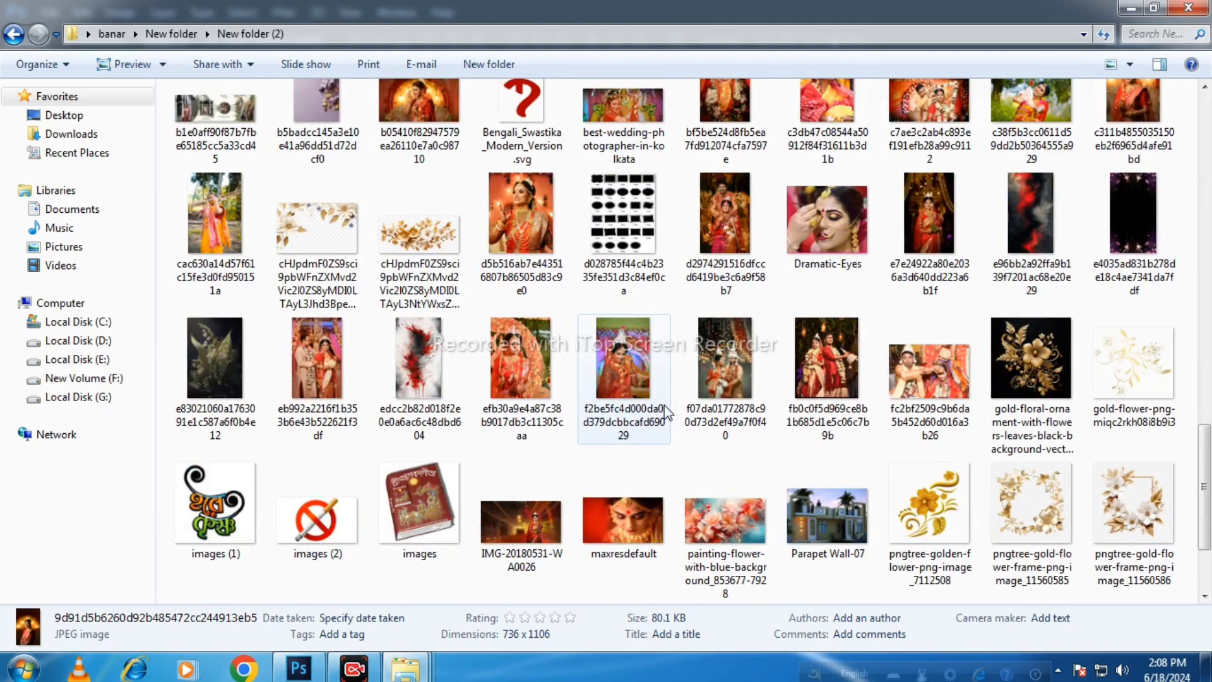
pyautogui.scroll(-2, 667, 412)
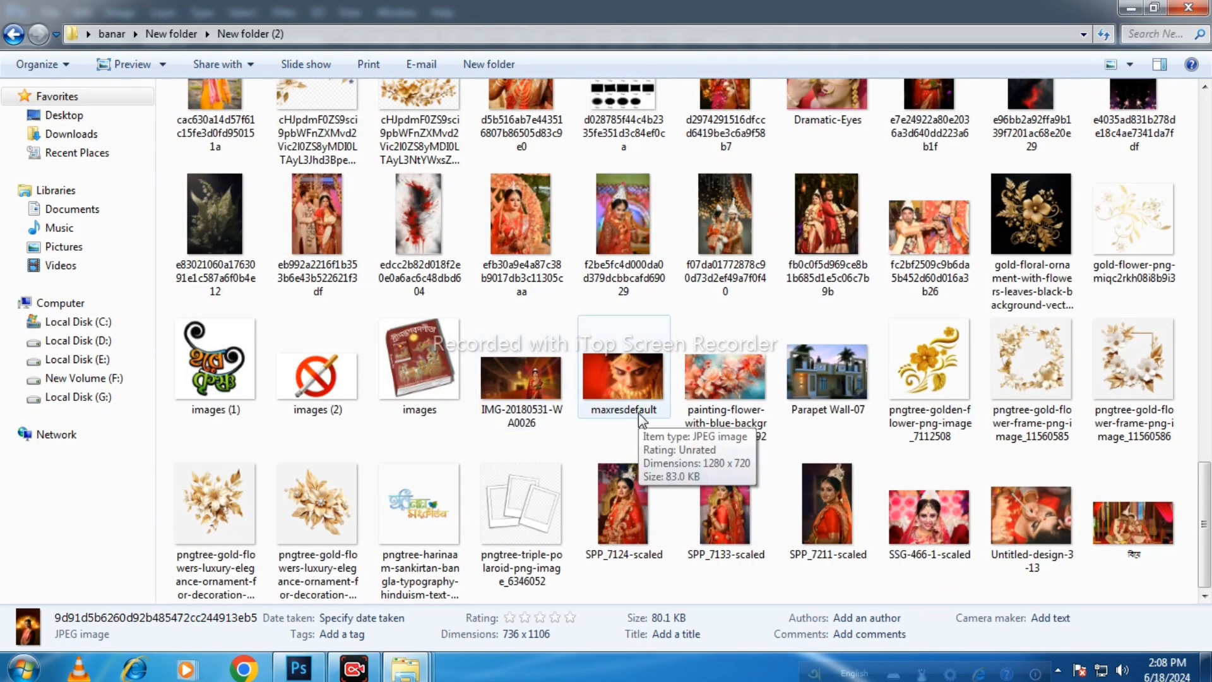
pyautogui.scroll(3, 756, 460)
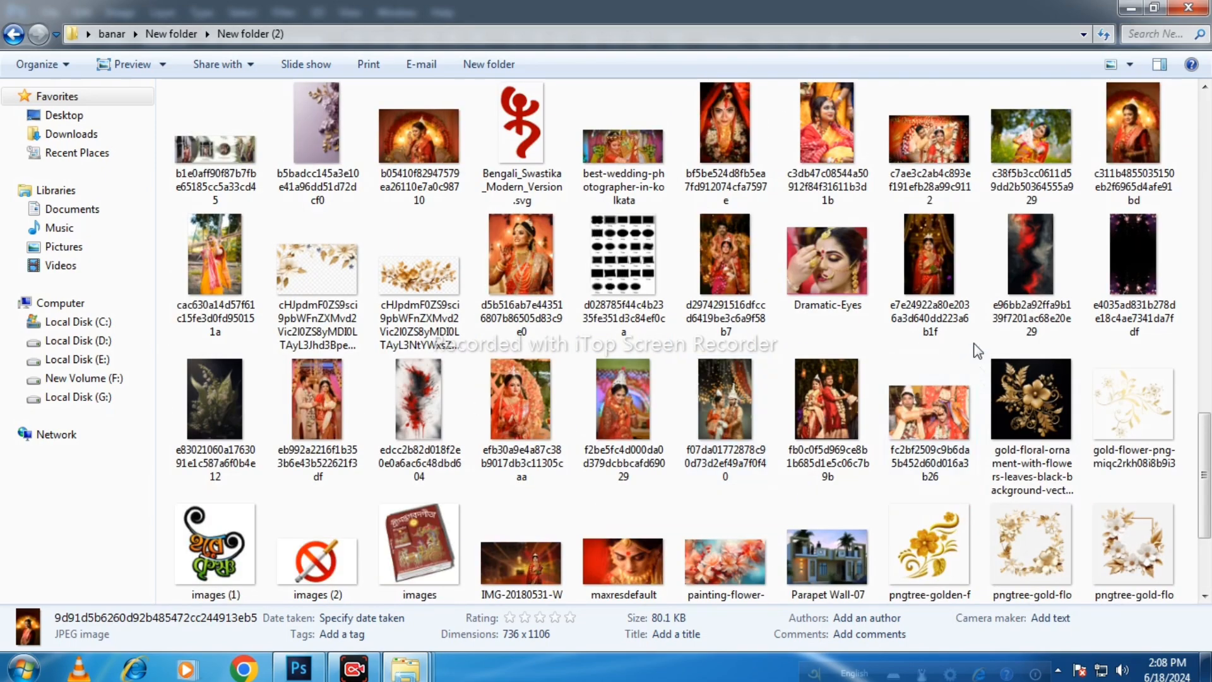
pyautogui.click(928, 265)
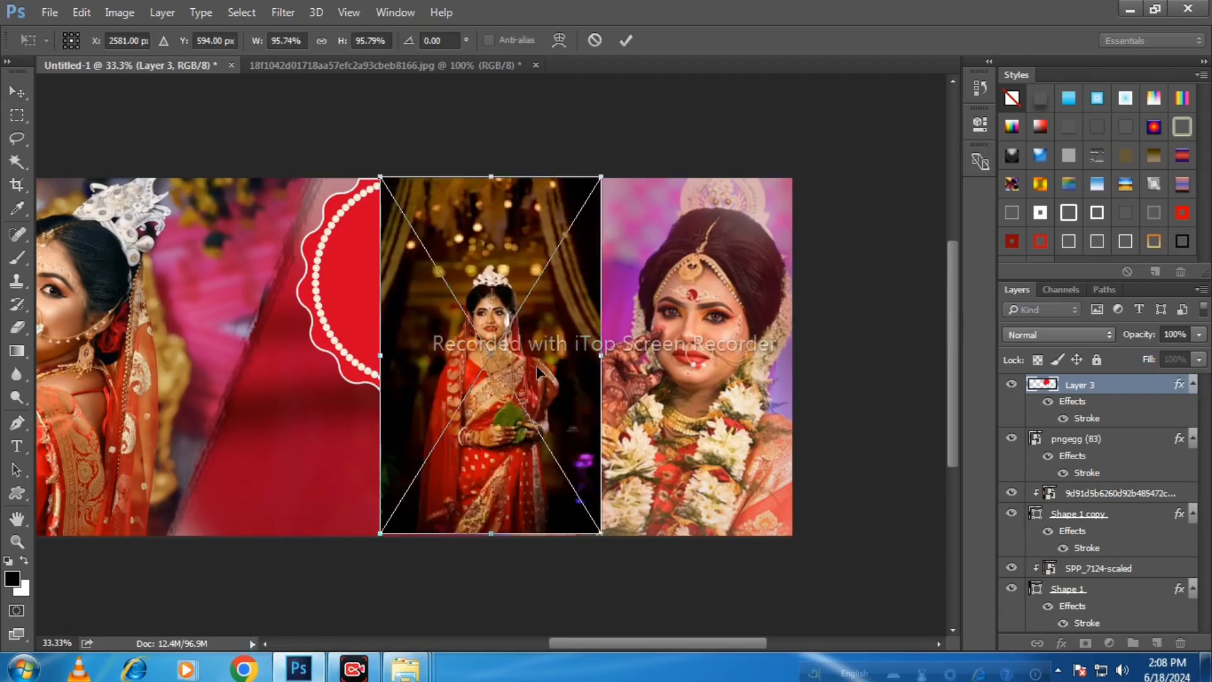
pyautogui.moveTo(569, 312); pyautogui.dragTo(501, 269)
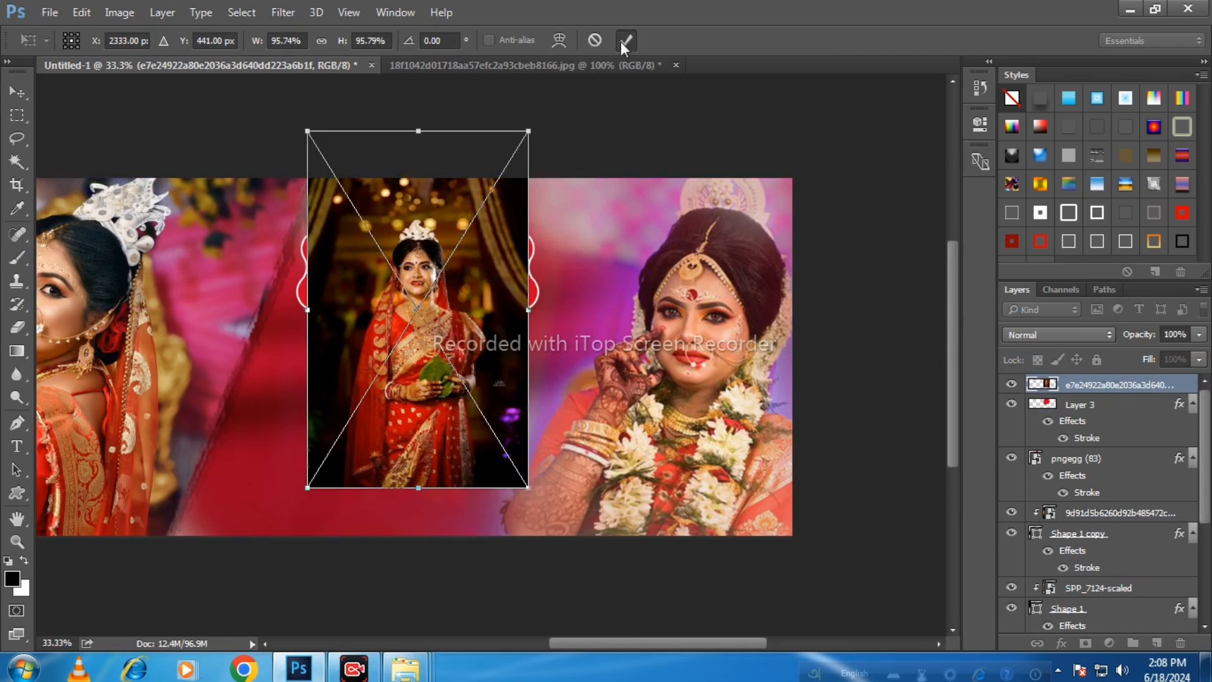
pyautogui.click(625, 42)
# Clip the placed photo into the scalloped badge's inner shape and enlarge it slightly to fill the frame
pyautogui.rightClick(1163, 386)
pyautogui.click(849, 481)
pyautogui.moveTo(528, 488); pyautogui.dragTo(541, 514)
pyautogui.click(625, 40)
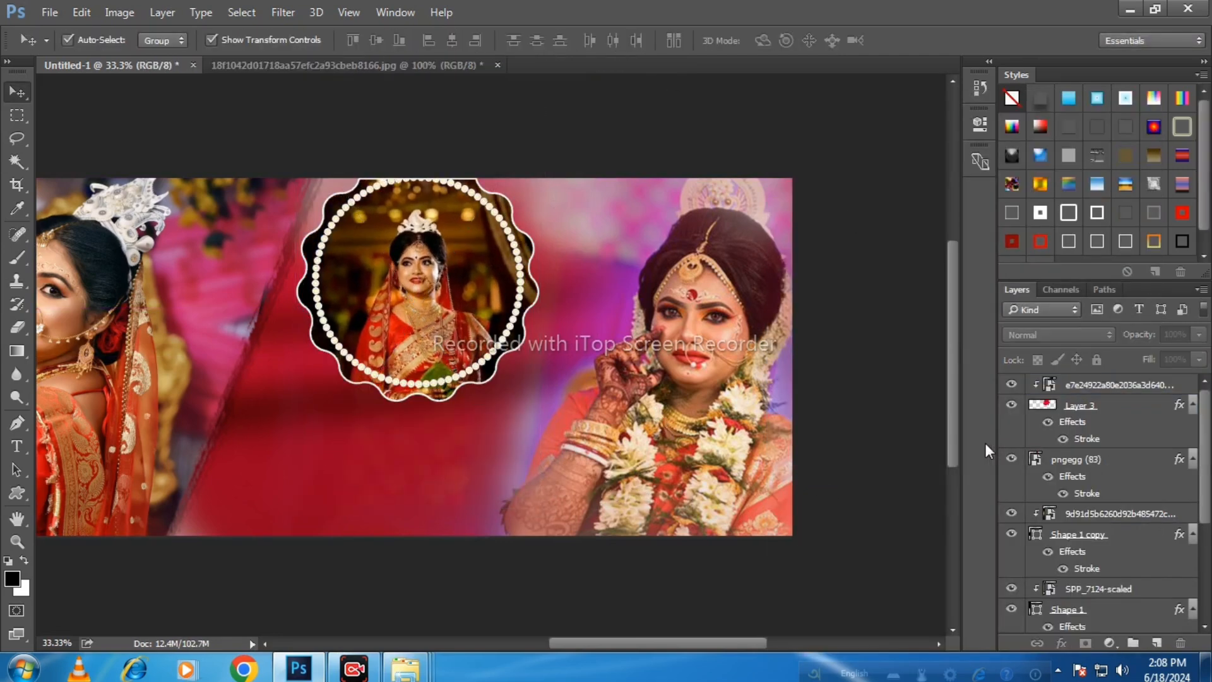
# Duplicate the pngegg (83) scalloped badge and shift the copy down over the first badge's lower edge
pyautogui.click(1056, 464)
pyautogui.hotkey('ctrl', 'j')
pyautogui.hotkey('ctrl', 't')
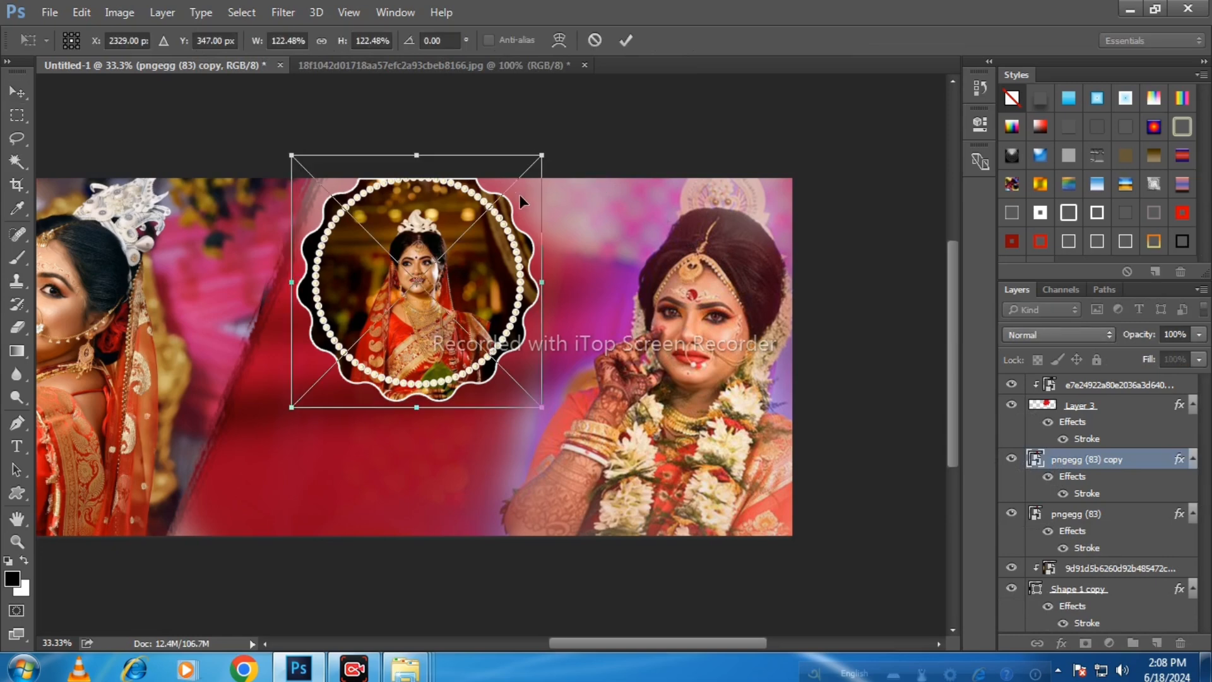
pyautogui.moveTo(526, 202); pyautogui.dragTo(494, 340)
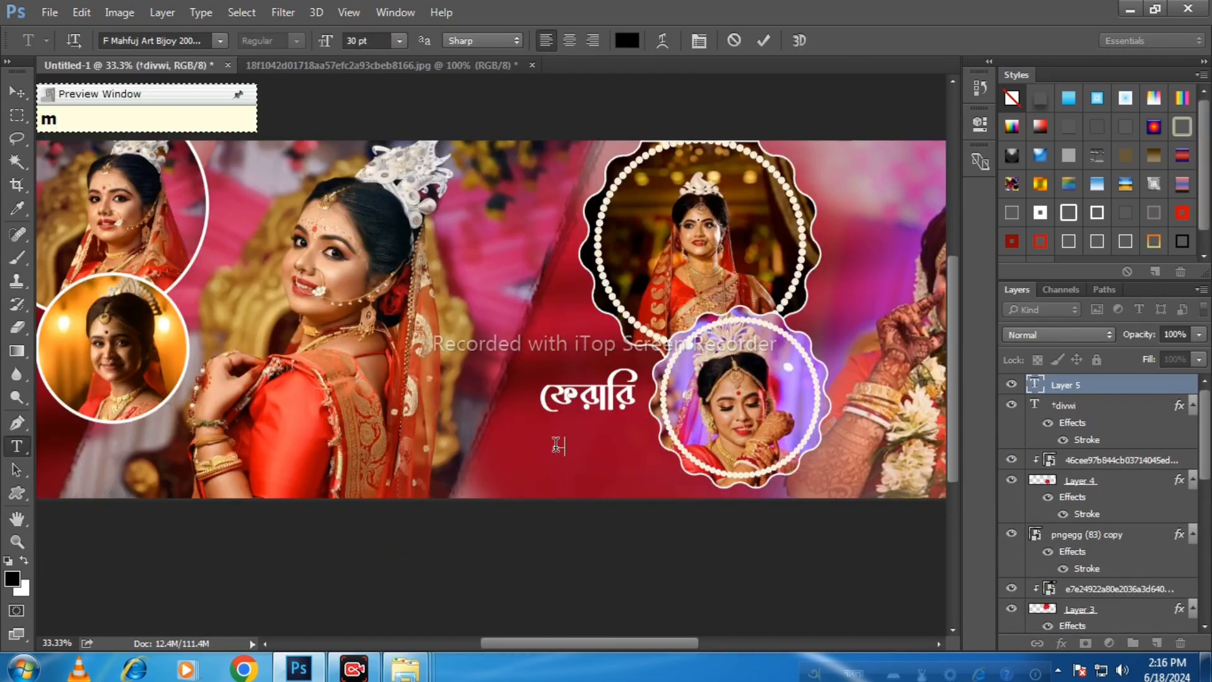
# Scale the new Bengali word মন to about 275.55% and set it directly beneath ফেরারি
pyautogui.hotkey('ctrl', 't')
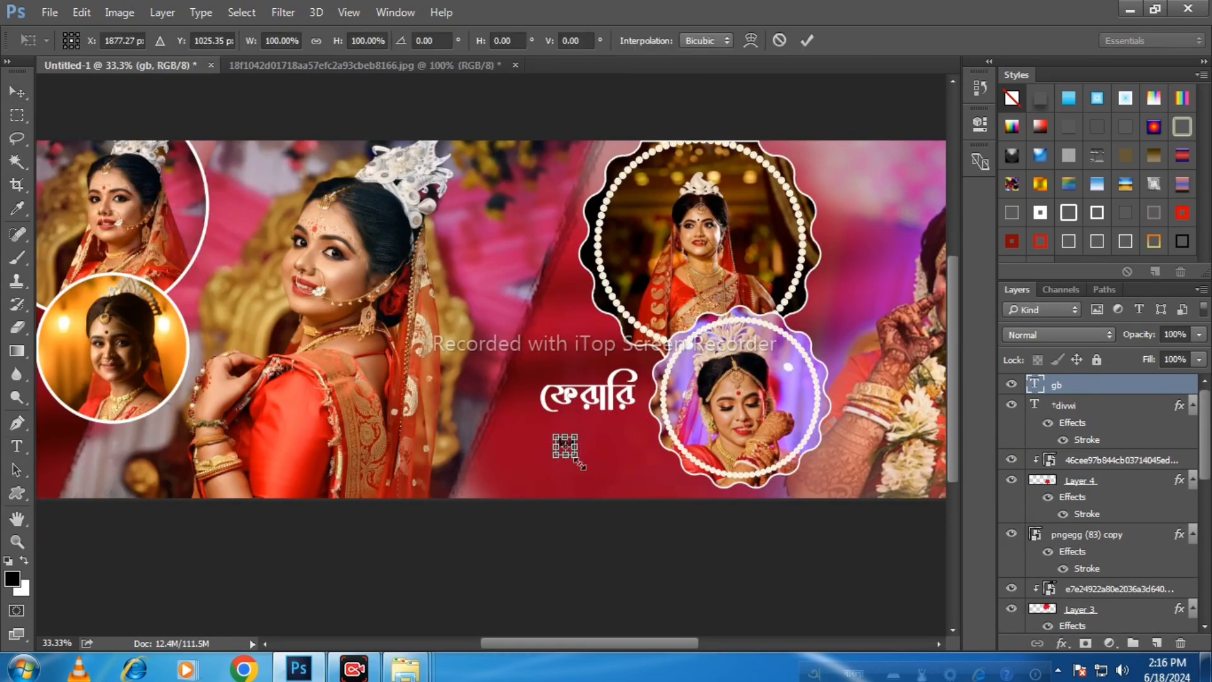
pyautogui.moveTo(579, 463); pyautogui.dragTo(599, 435)
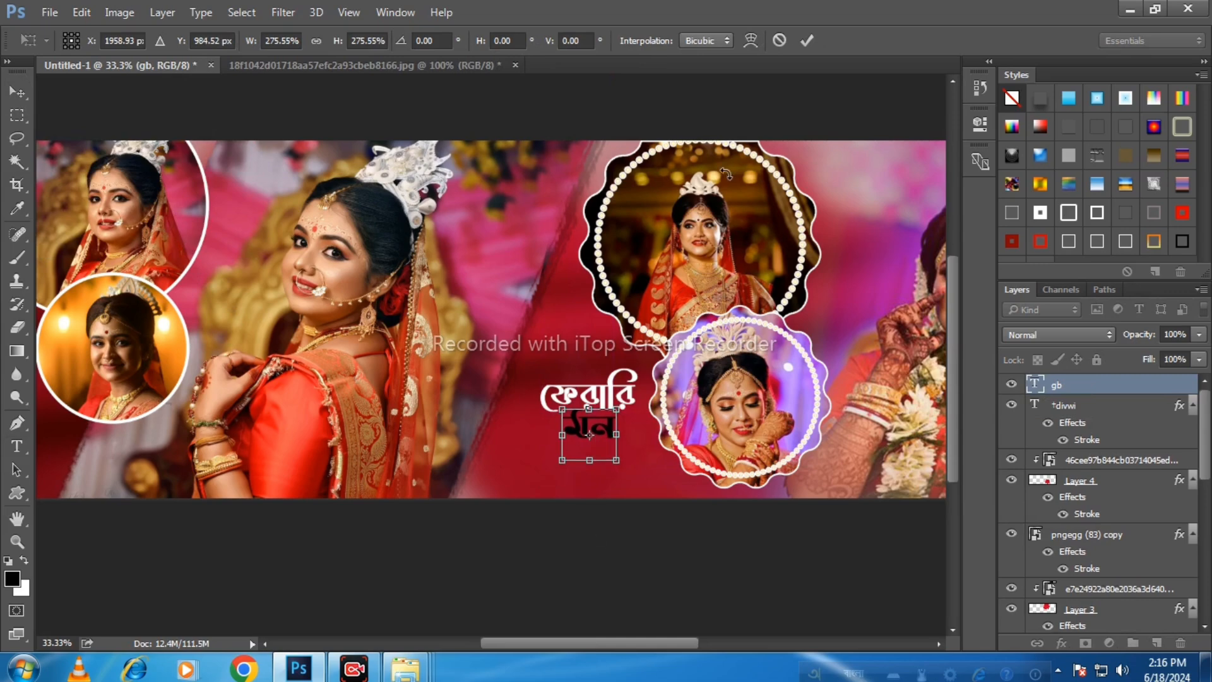
pyautogui.click(807, 41)
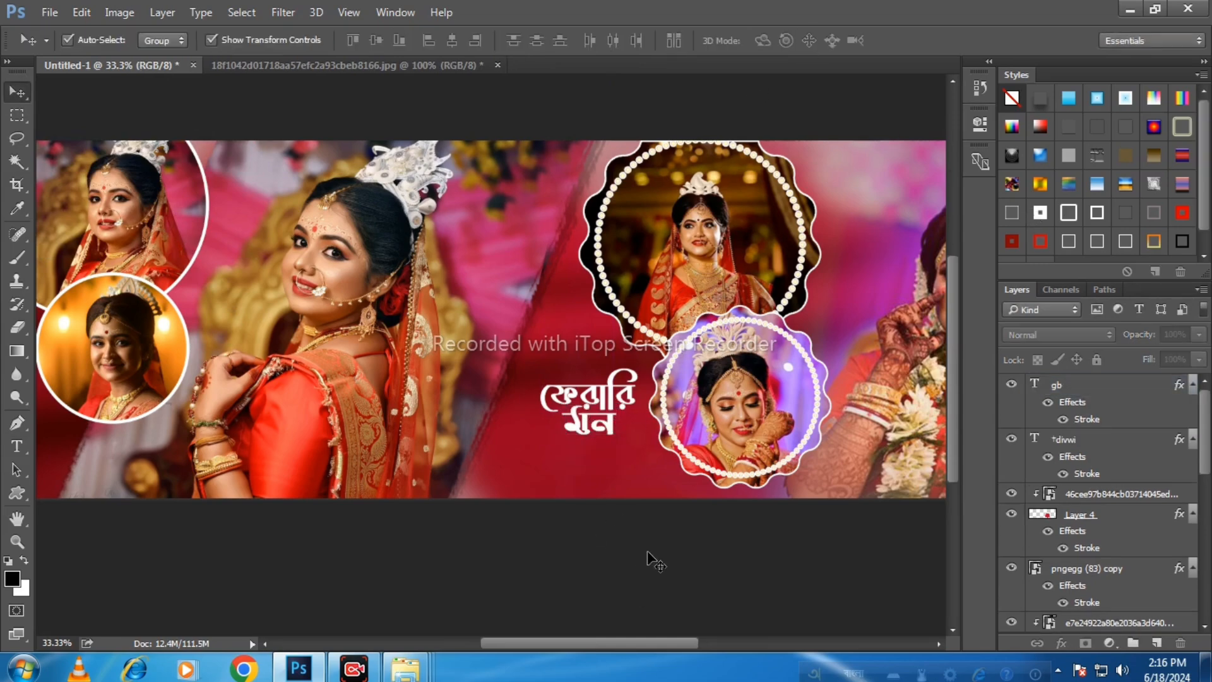
# Browse the PNG clipart in the Downloads folder for a decorative element to add to the spread
pyautogui.moveTo(405, 668)
pyautogui.click(600, 555)
pyautogui.scroll(10, 660, 475)
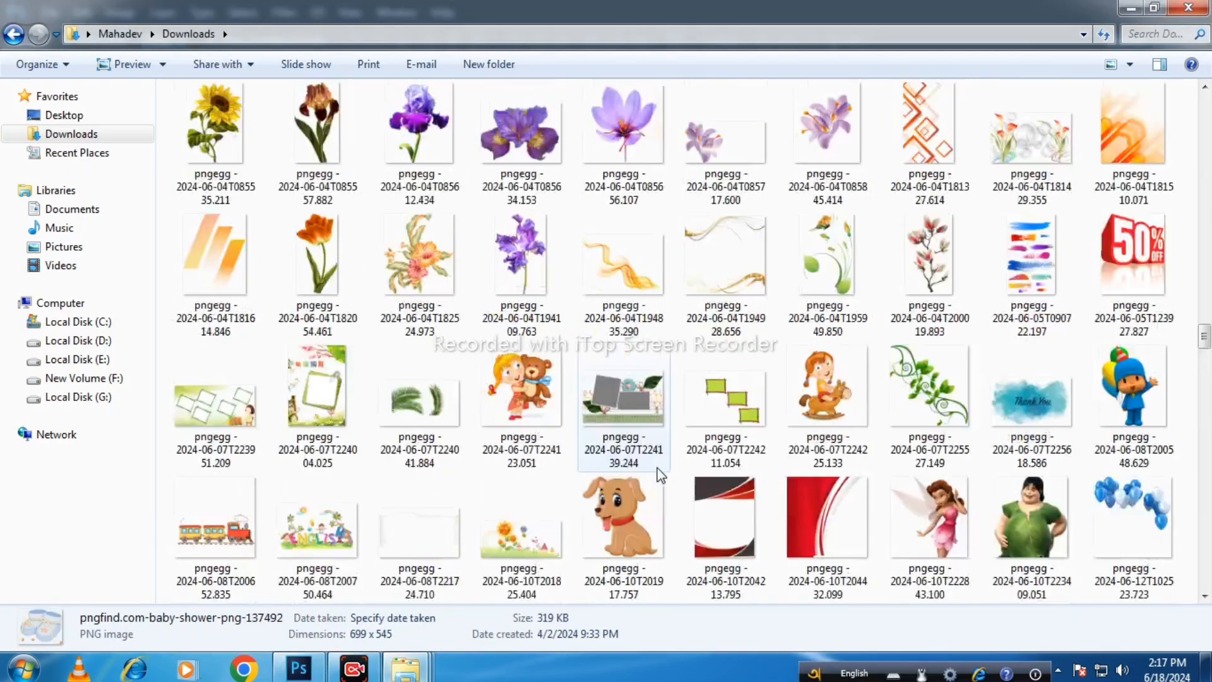
pyautogui.scroll(15, 660, 475)
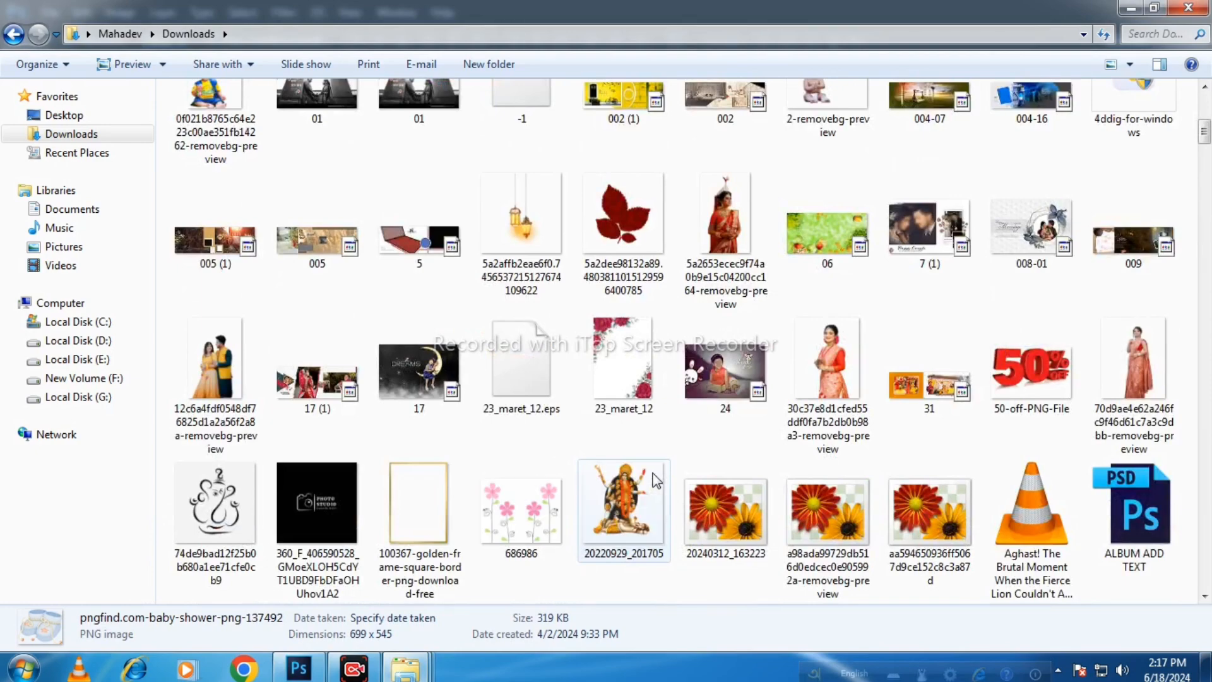
pyautogui.scroll(-10, 682, 407)
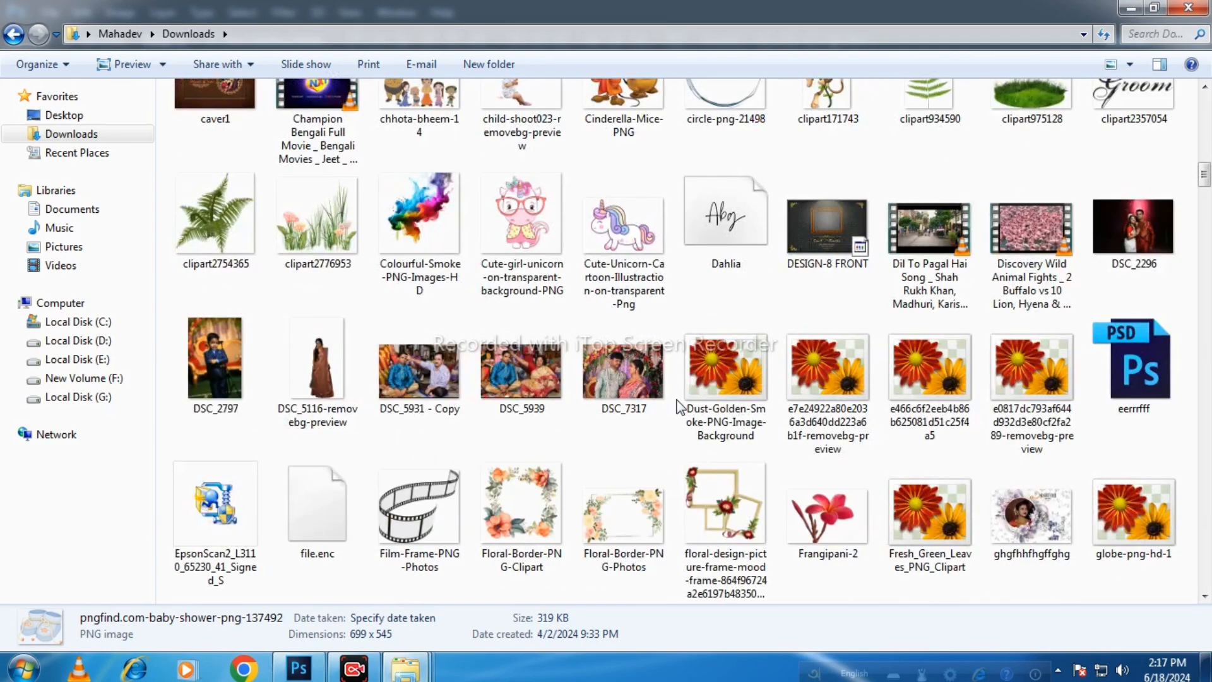
pyautogui.scroll(-3, 686, 408)
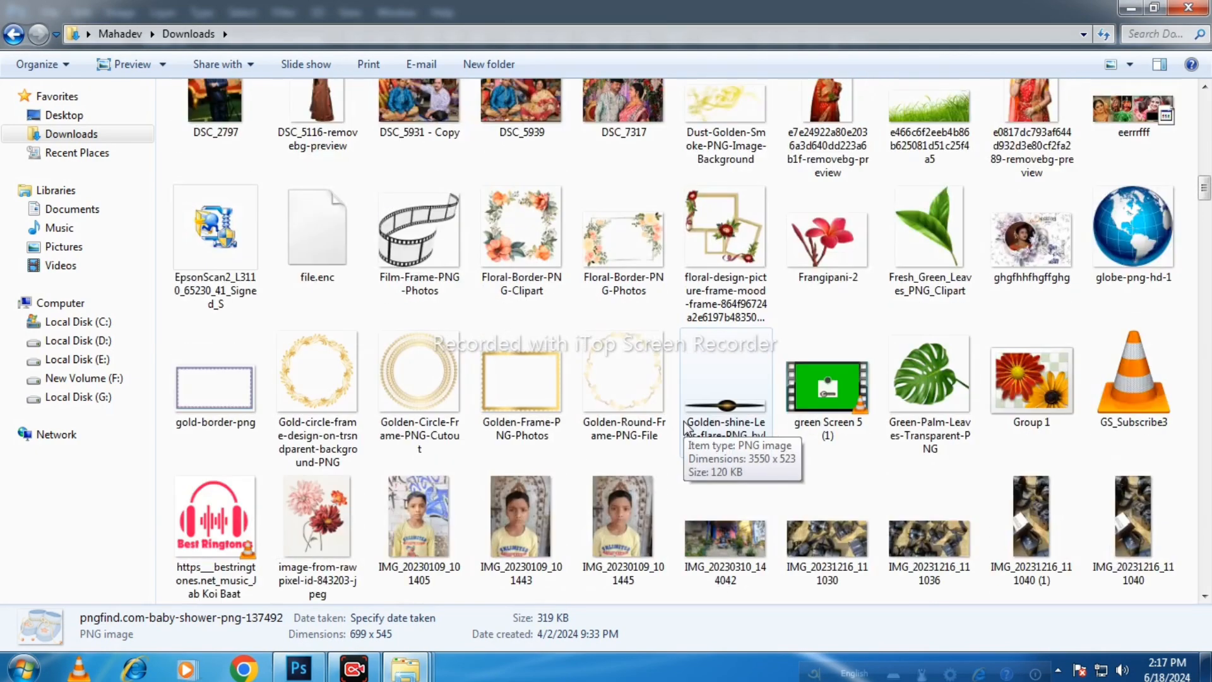
pyautogui.scroll(-6, 677, 428)
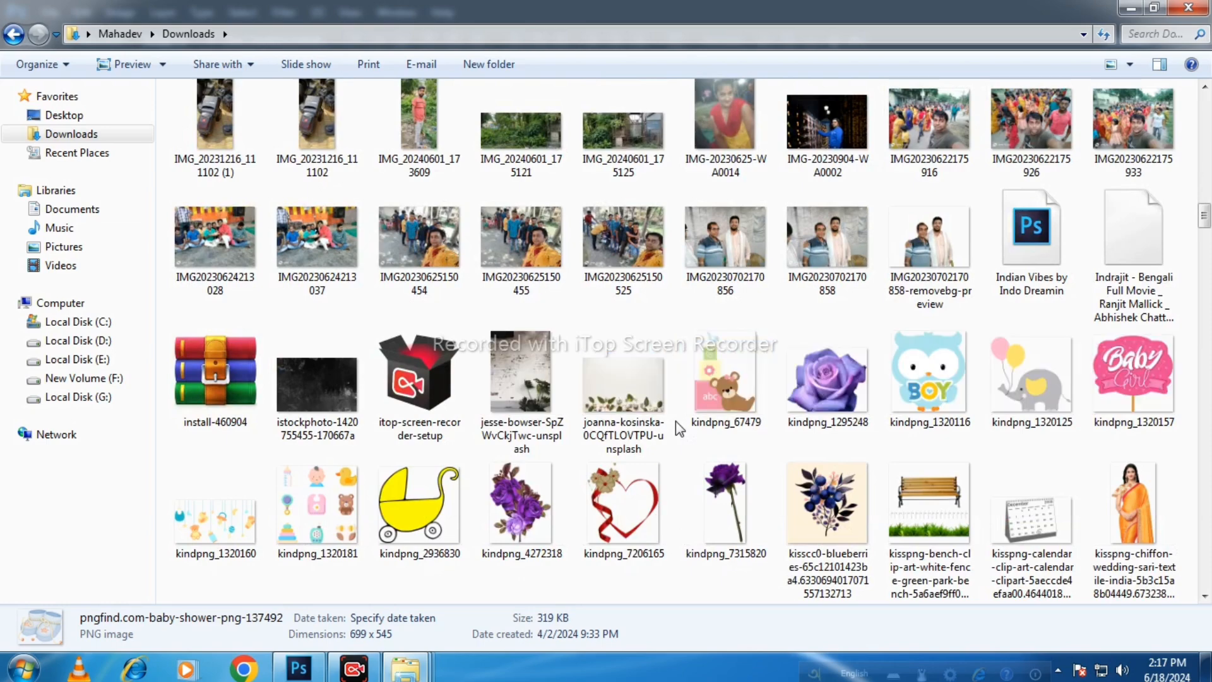
pyautogui.scroll(-5, 673, 424)
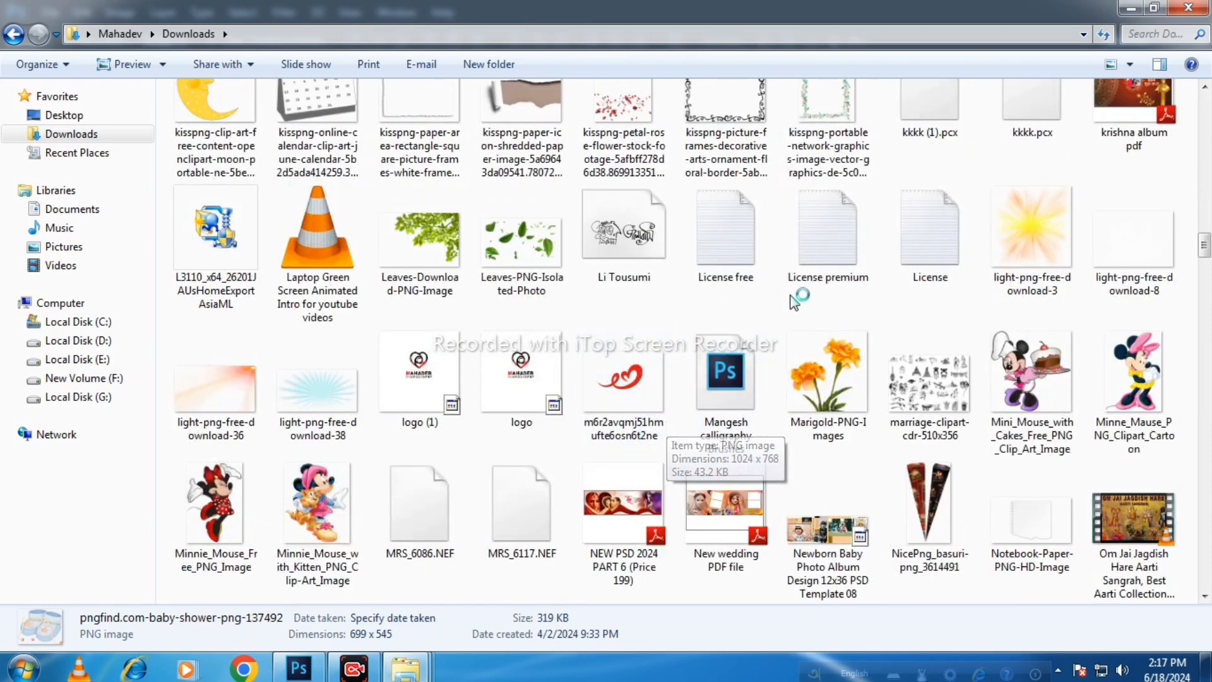
pyautogui.scroll(-2, 790, 354)
pyautogui.scroll(-2, 789, 352)
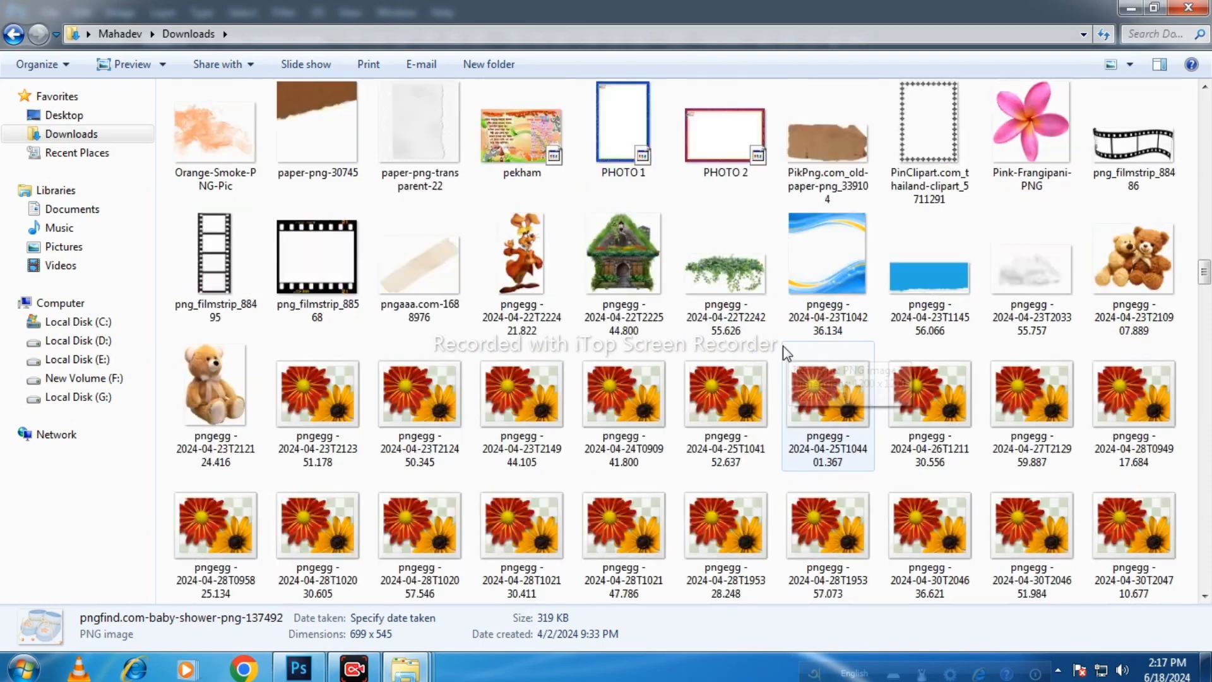
pyautogui.scroll(-2, 783, 295)
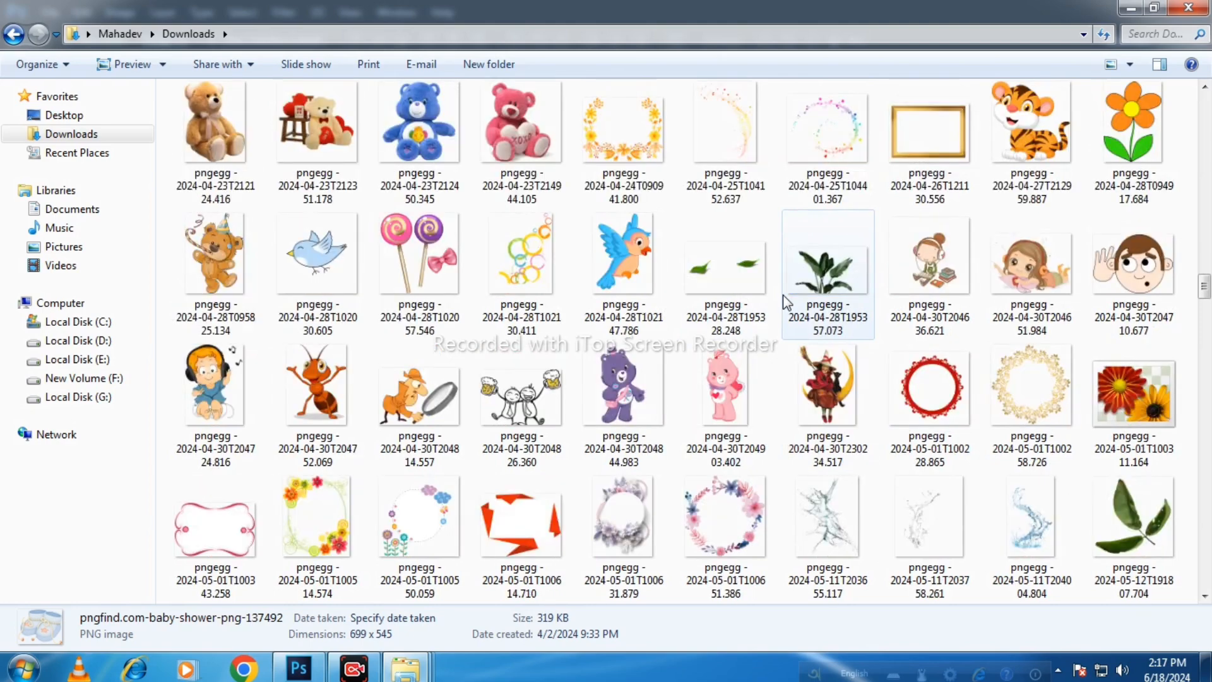
pyautogui.scroll(-2, 784, 295)
pyautogui.scroll(-2, 783, 294)
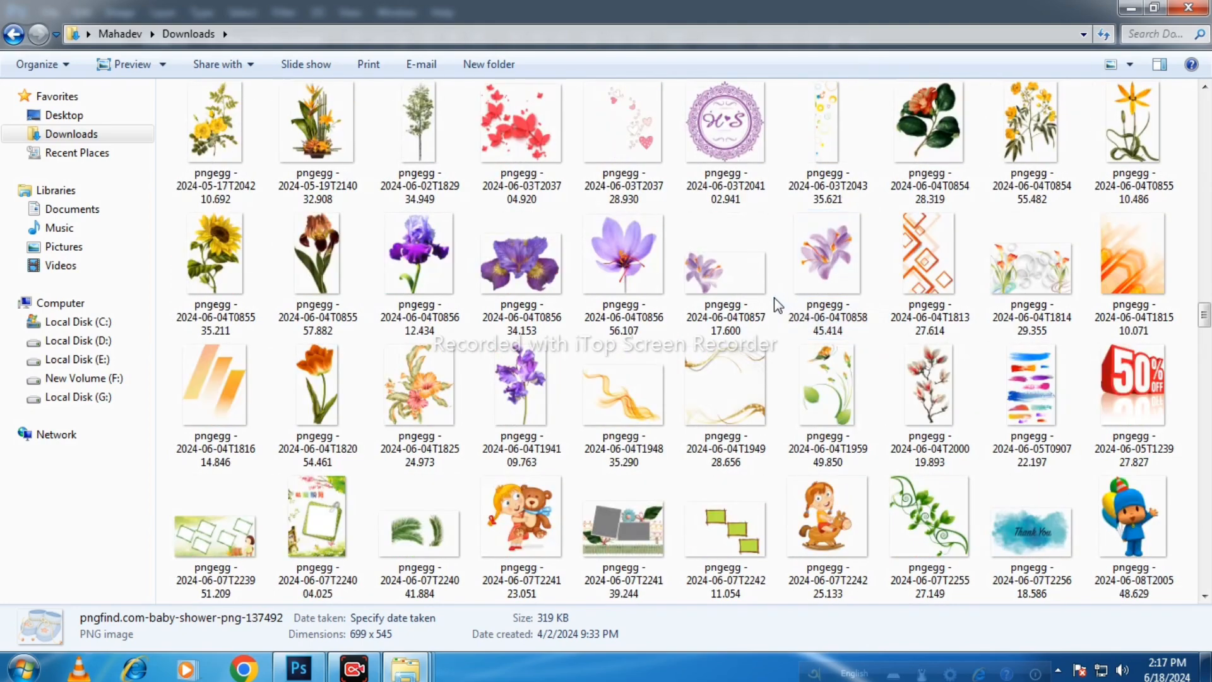
pyautogui.click(522, 367)
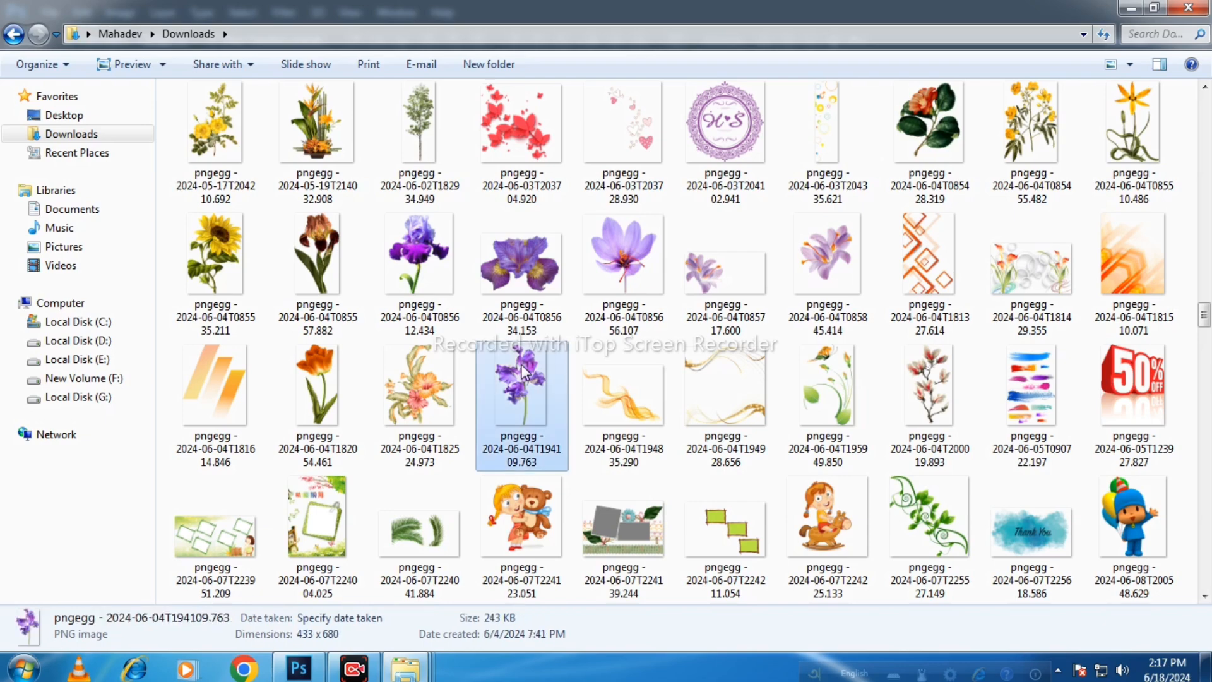
pyautogui.scroll(-10, 524, 369)
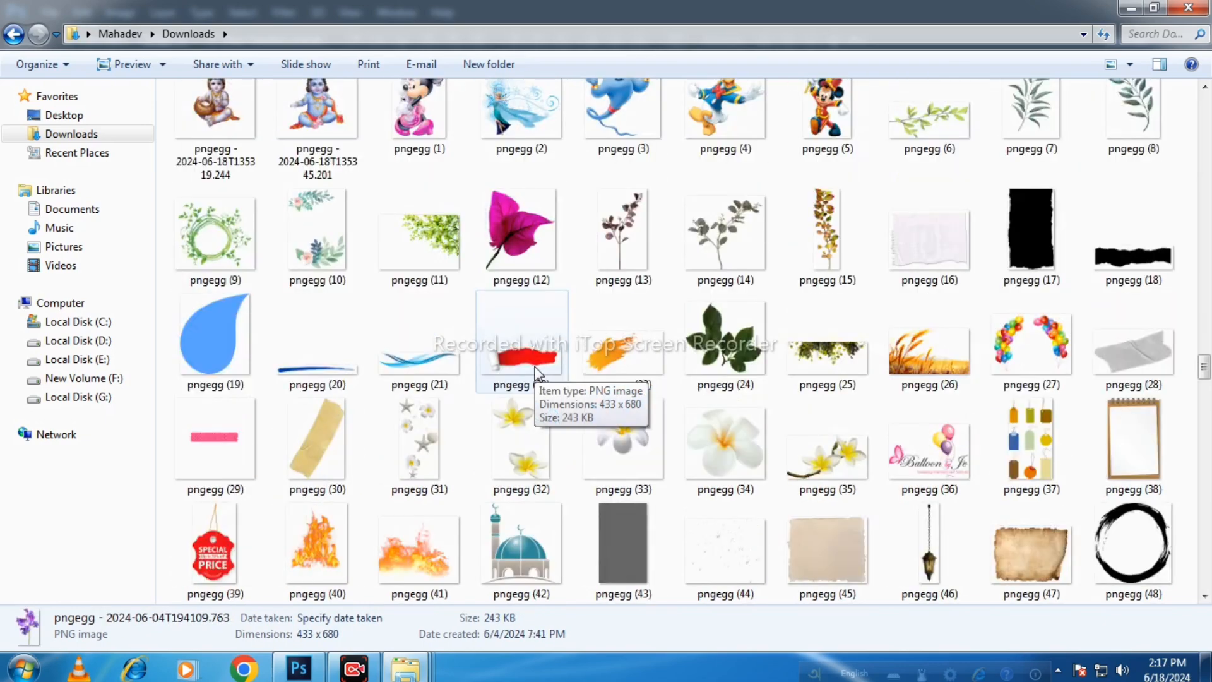
pyautogui.scroll(-6, 535, 373)
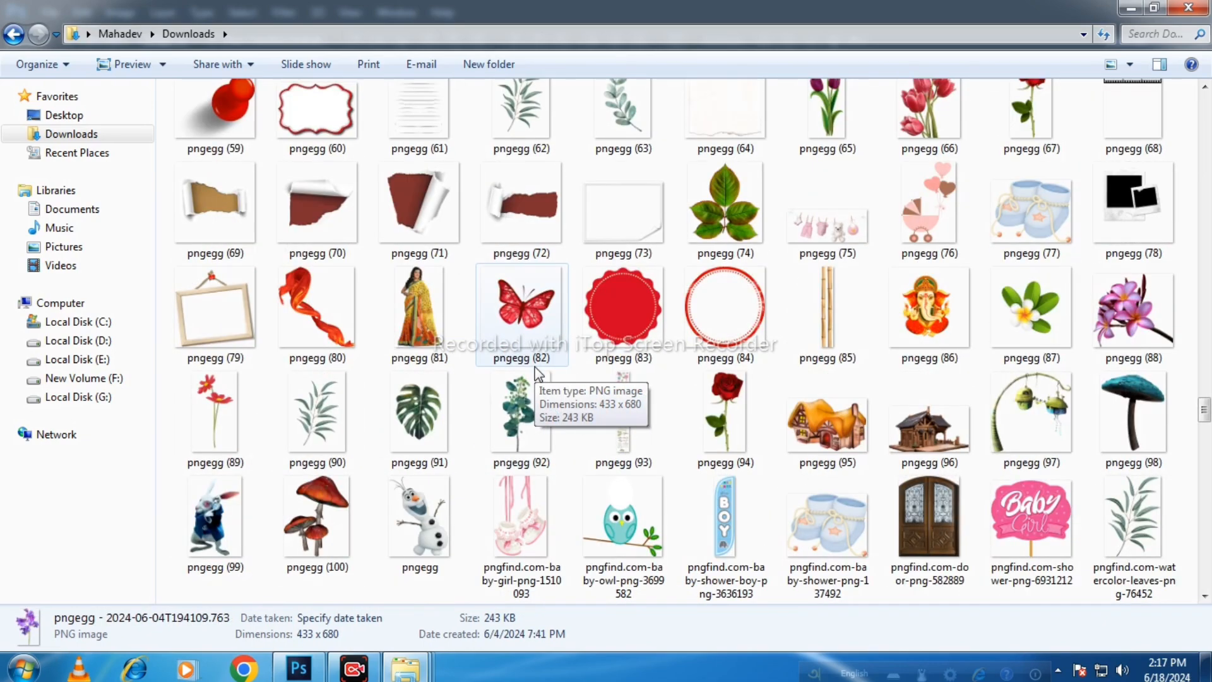
pyautogui.scroll(-3, 535, 373)
# Place pnghq.com-watercolor-leaf-png-149-download below the Bengali title at the spread's bottom edge, scaled to about 21.75% and rotated about -19.19°
pyautogui.click(726, 190)
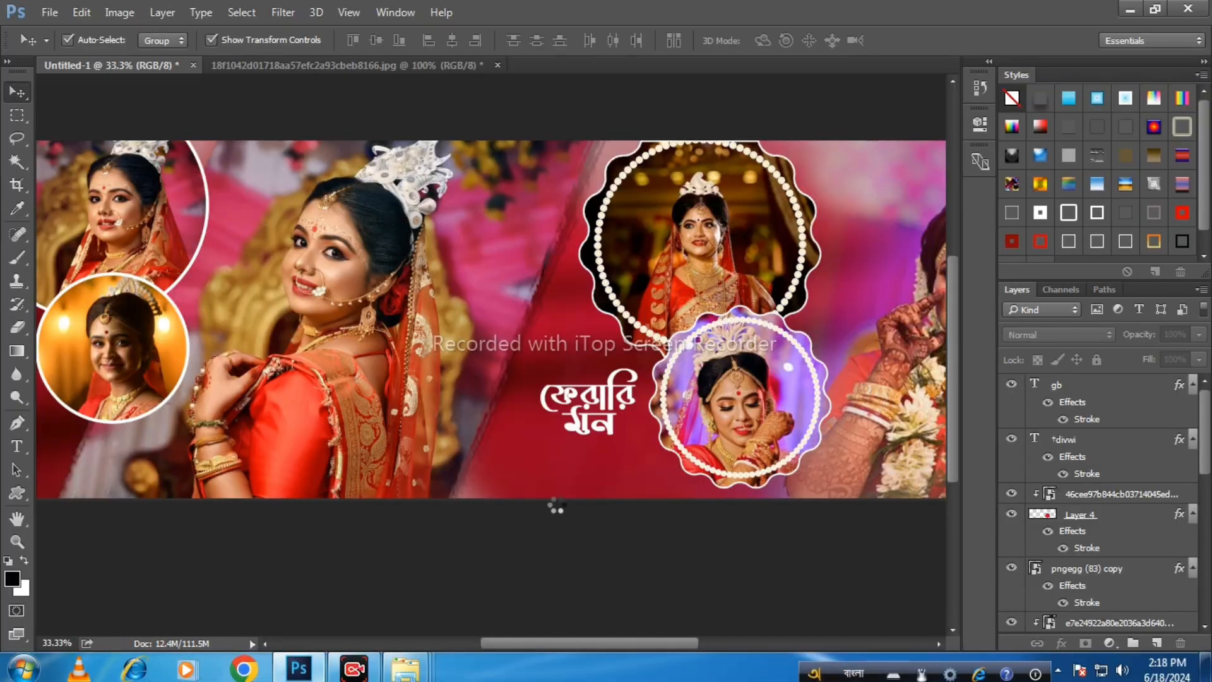
pyautogui.moveTo(649, 175); pyautogui.dragTo(604, 240)
pyautogui.moveTo(548, 310); pyautogui.dragTo(656, 478)
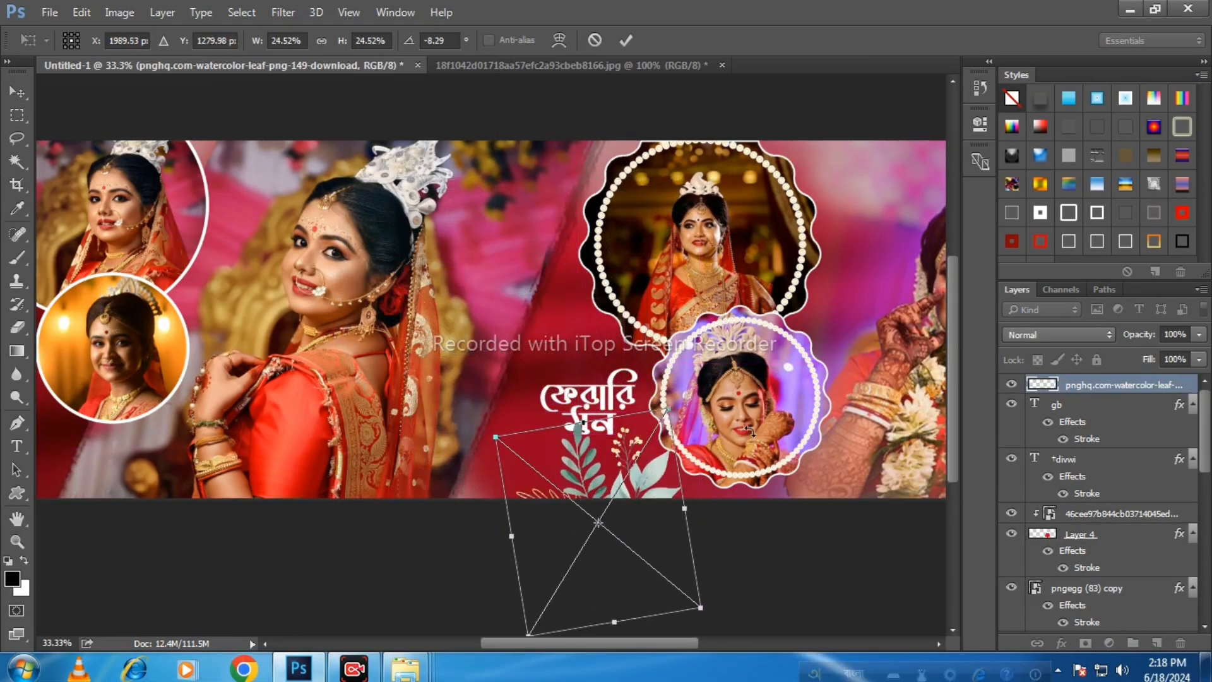
pyautogui.moveTo(757, 451); pyautogui.dragTo(749, 418)
pyautogui.moveTo(649, 398); pyautogui.dragTo(656, 451)
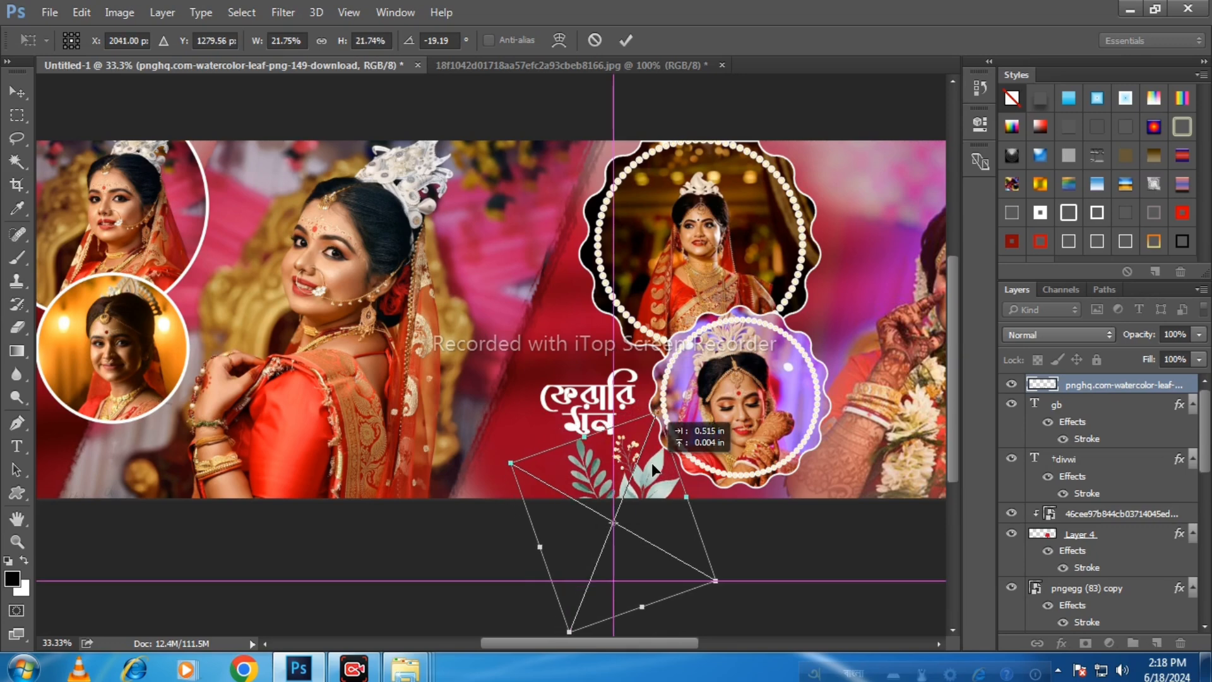
pyautogui.click(626, 40)
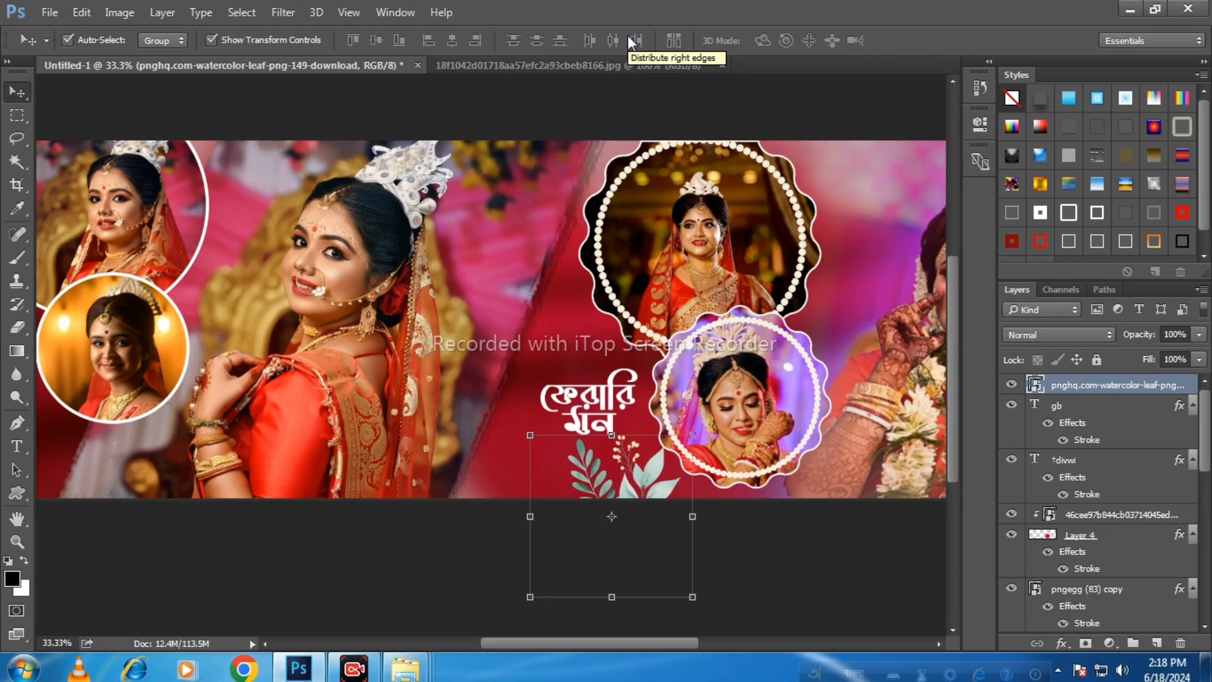
# Place the png-image floral cluster from the Downloads folder on the spread at about 100% scale, rotated to about -116.26°
pyautogui.click(386, 524)
pyautogui.moveTo(267, 414); pyautogui.dragTo(502, 410)
pyautogui.click(406, 668)
pyautogui.click(571, 602)
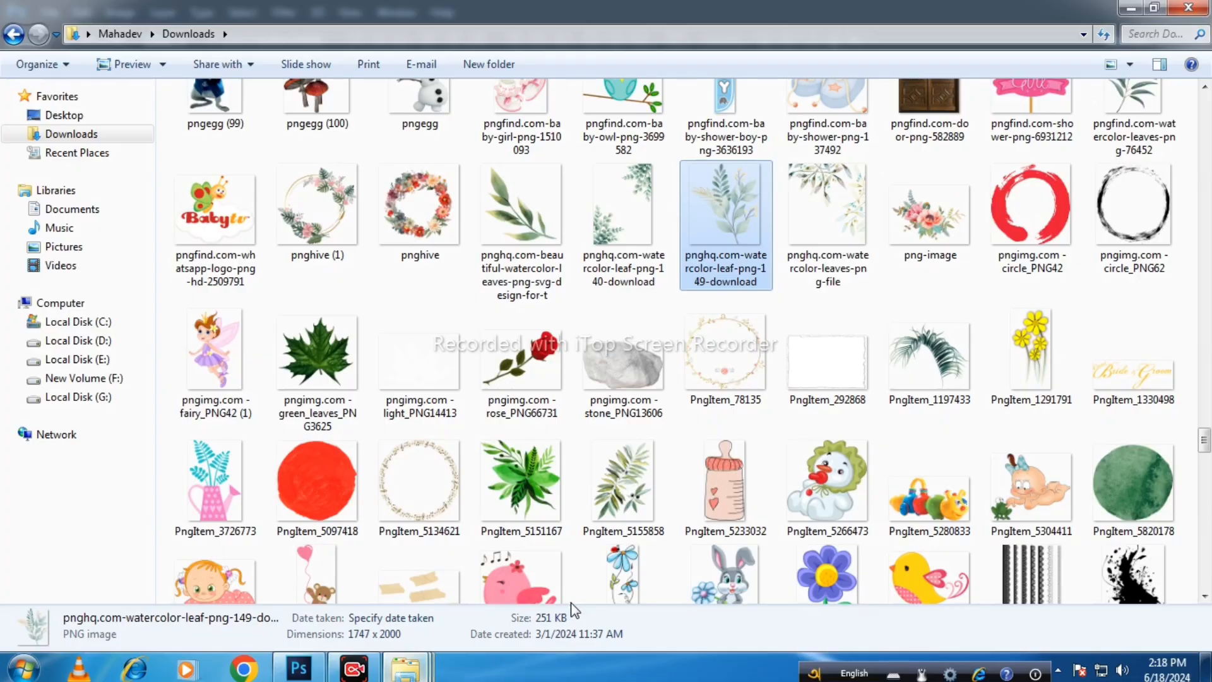
pyautogui.moveTo(943, 221); pyautogui.dragTo(442, 417)
pyautogui.moveTo(658, 311); pyautogui.dragTo(383, 227)
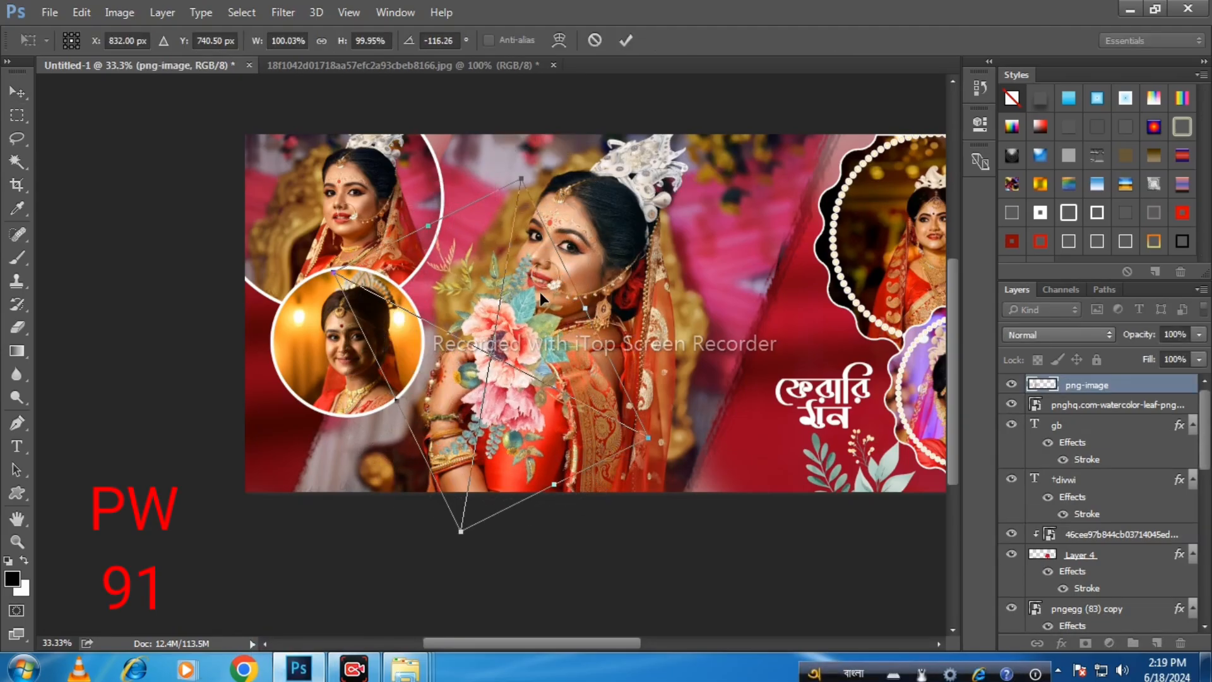
# Position the floral cluster over the spread's bottom-left corner so only its leafy tips show below the round portrait, and commit the placement
pyautogui.moveTo(521, 301); pyautogui.dragTo(305, 493)
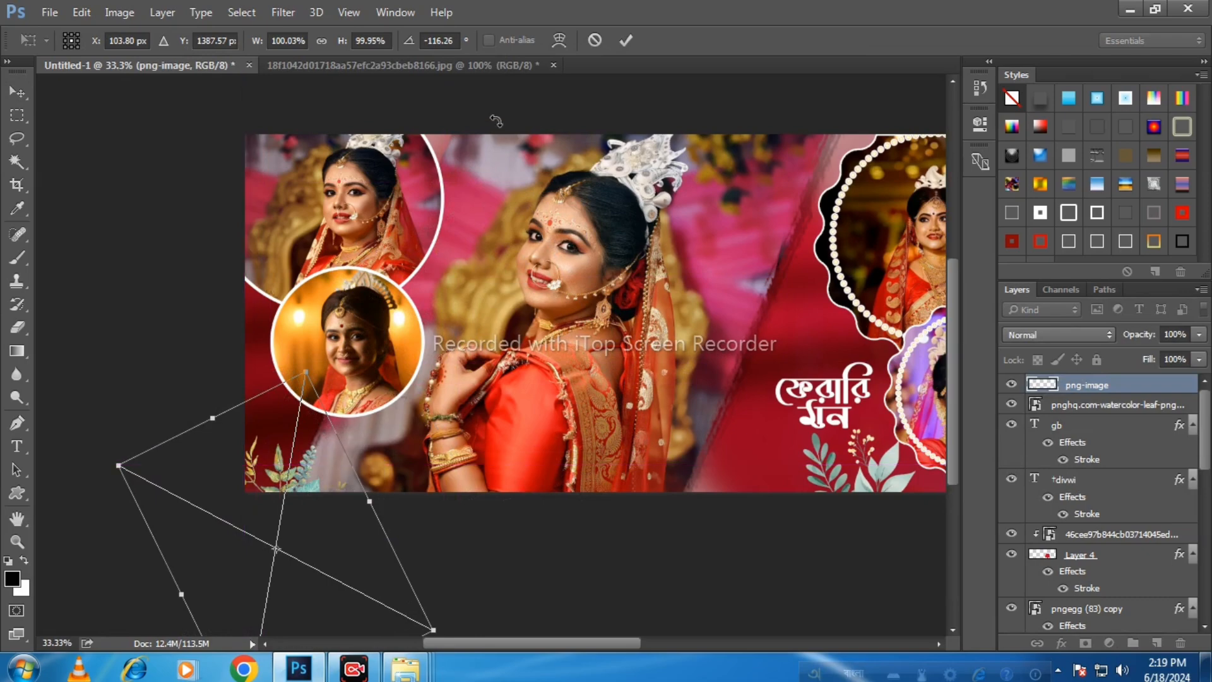
pyautogui.click(625, 40)
pyautogui.click(184, 252)
pyautogui.moveTo(665, 354); pyautogui.dragTo(422, 365)
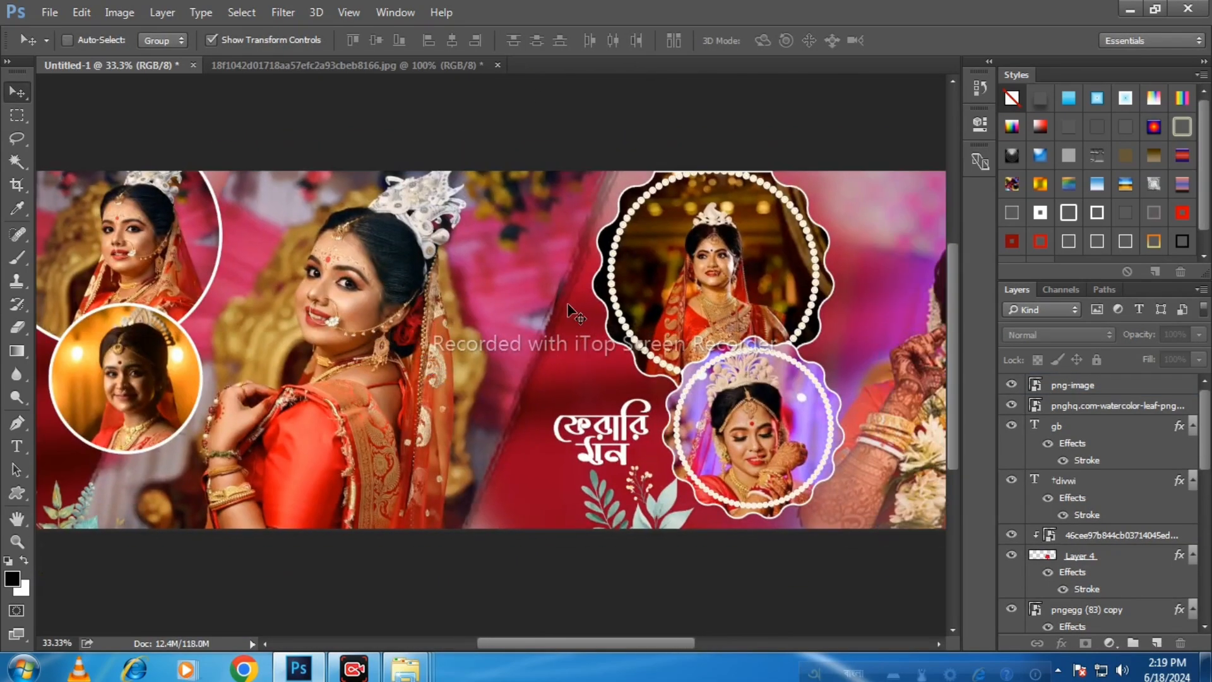
# Save the spread as a layered Photoshop file named 48 in the 15-06-2024 folder on the Desktop
pyautogui.hotkey('ctrl', '-')
pyautogui.click(49, 12)
pyautogui.click(113, 206)
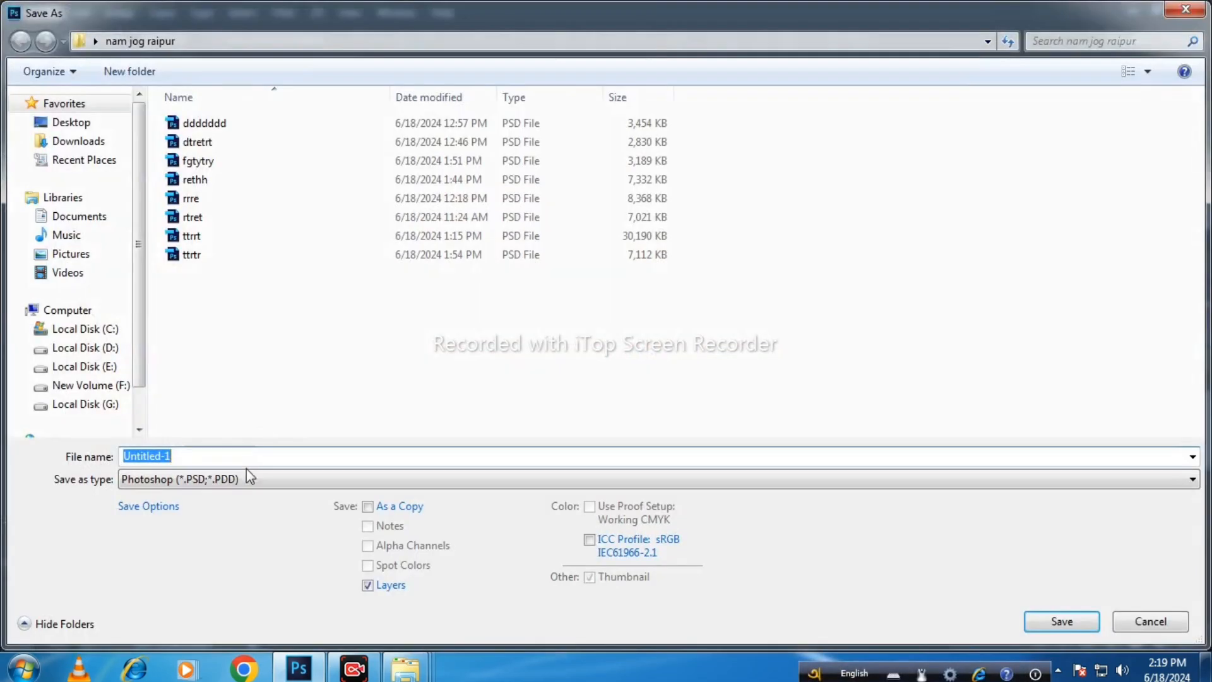
pyautogui.click(70, 122)
pyautogui.doubleClick(184, 111)
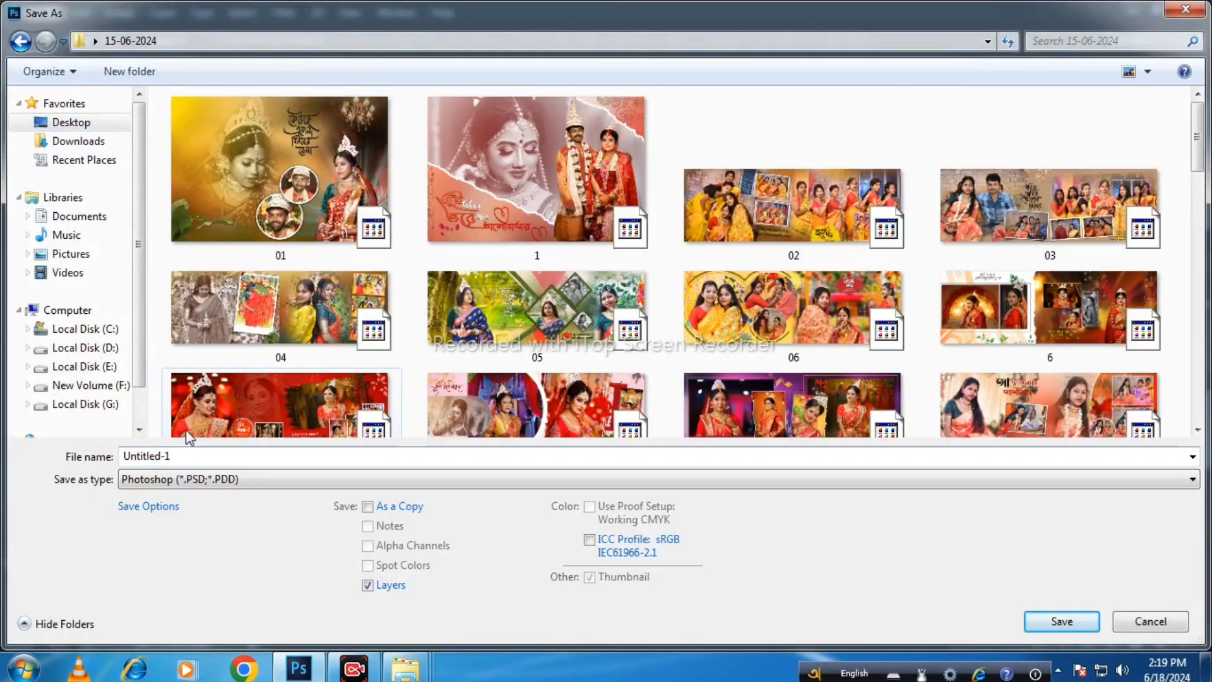
pyautogui.write('40')
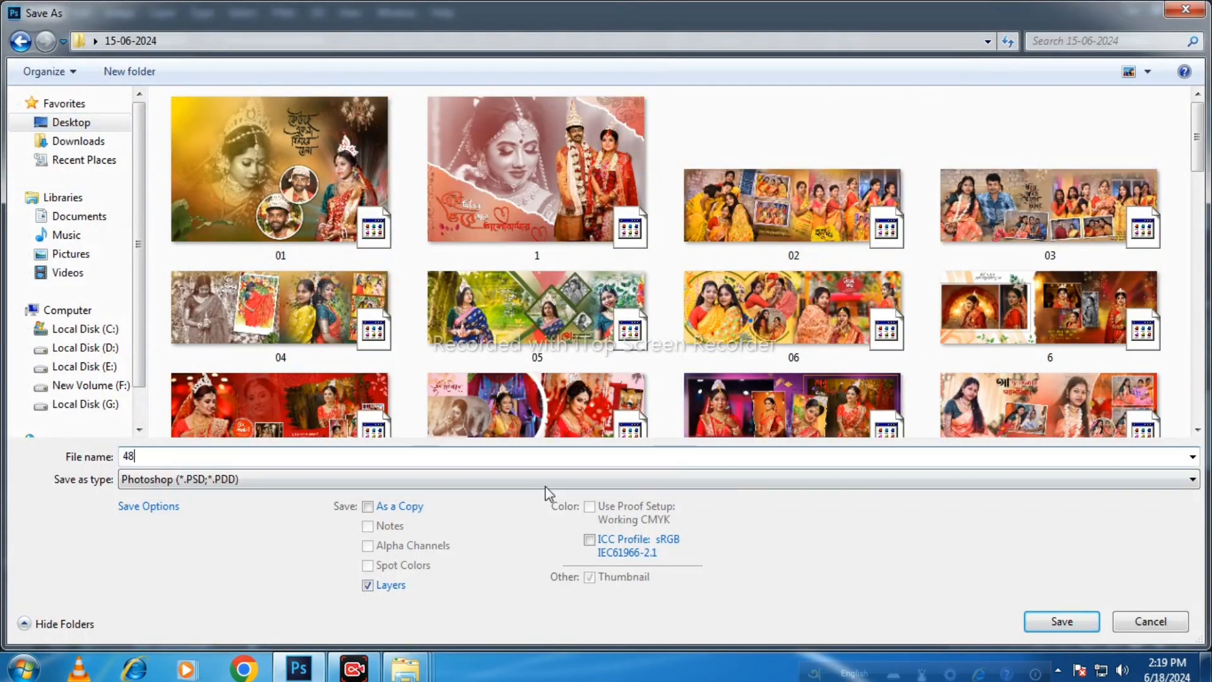
pyautogui.click(1076, 622)
pyautogui.click(810, 198)
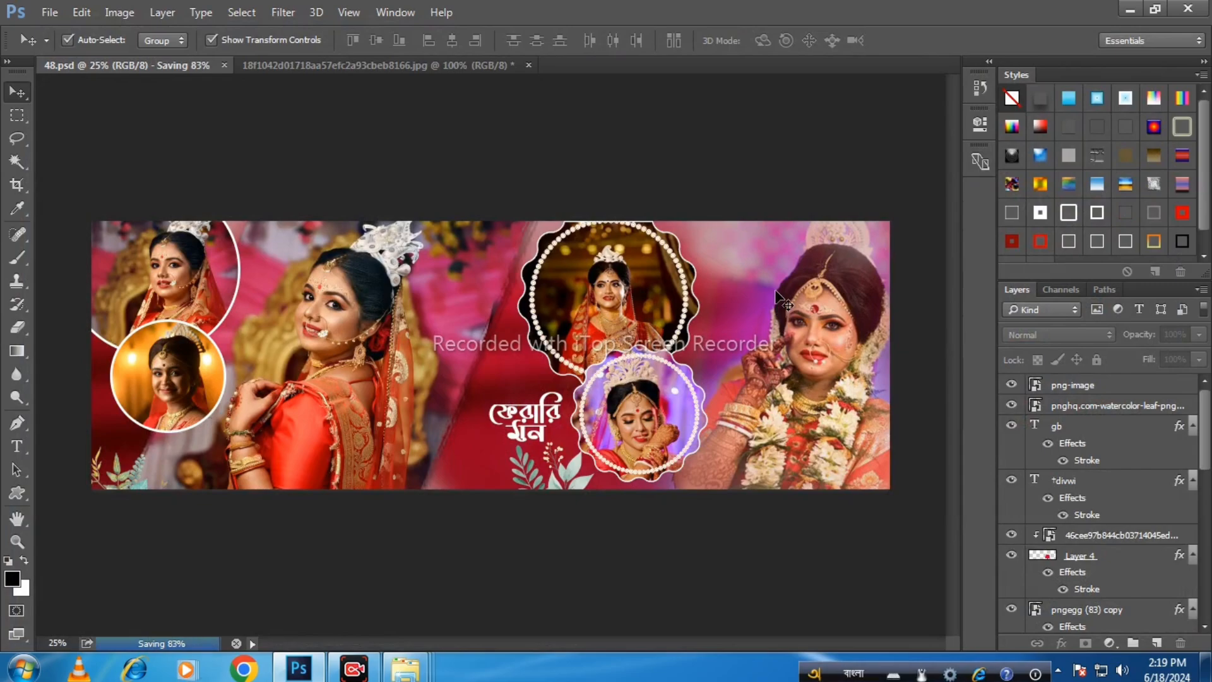
# Switch to the Windows desktop, open the 15-06-2024 folder and locate the saved file 48
pyautogui.click(1130, 10)
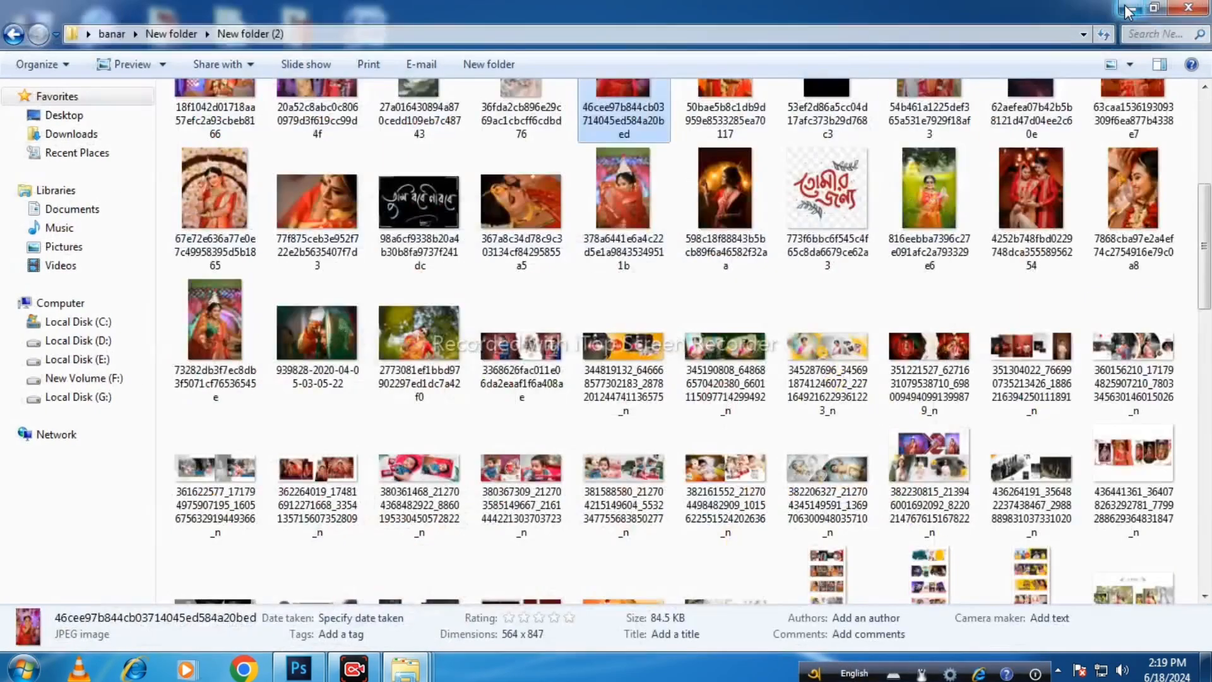
pyautogui.click(1131, 9)
pyautogui.doubleClick(1164, 124)
pyautogui.click(1087, 54)
pyautogui.scroll(-10, 848, 253)
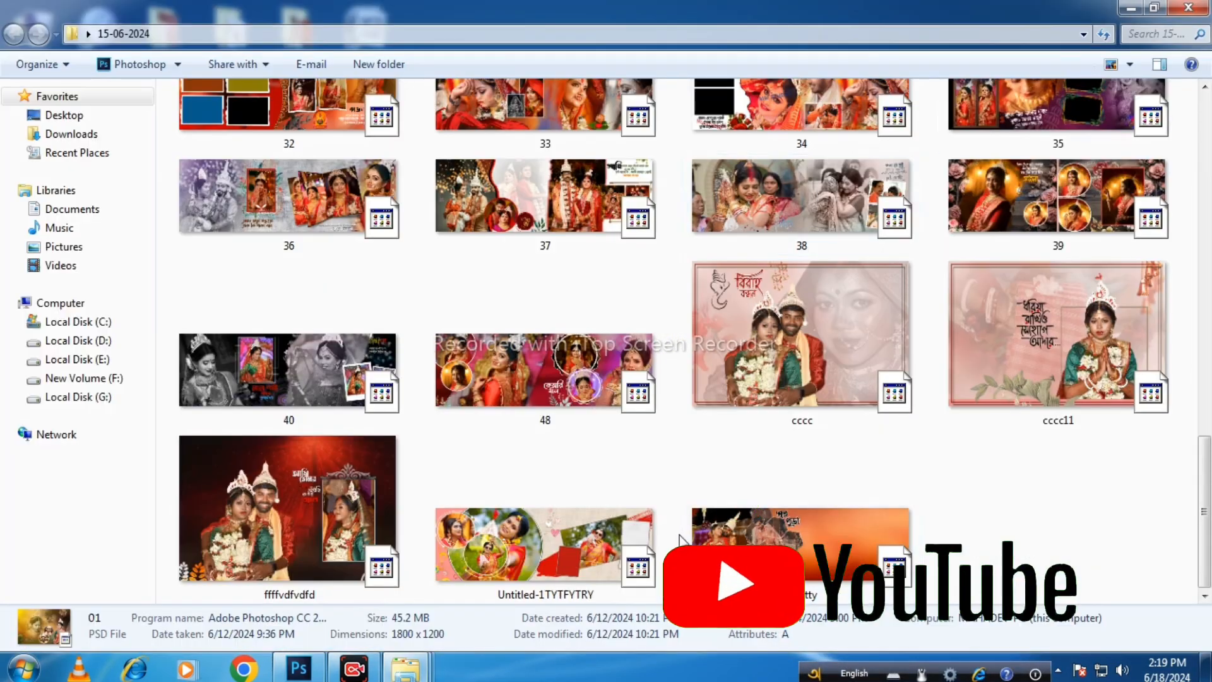
# Preview file 48 in Windows Photo Viewer, and close the viewer and the folder window
pyautogui.rightClick(544, 273)
pyautogui.click(606, 303)
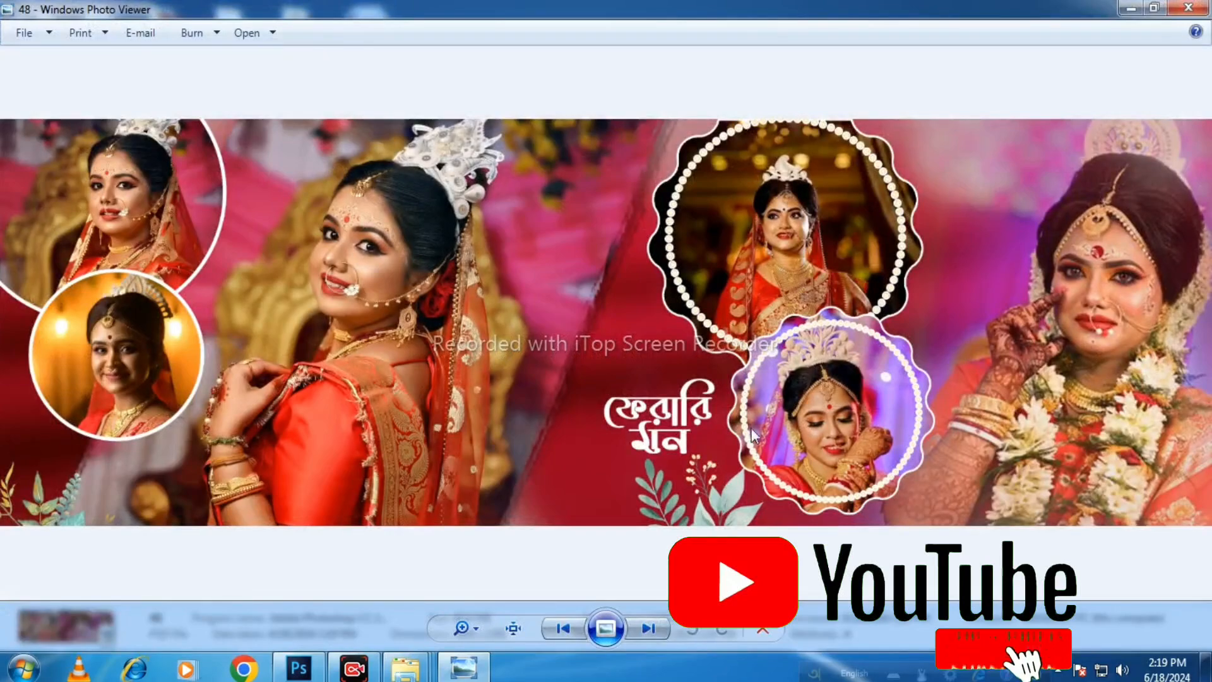
pyautogui.click(1189, 8)
pyautogui.click(1207, 8)
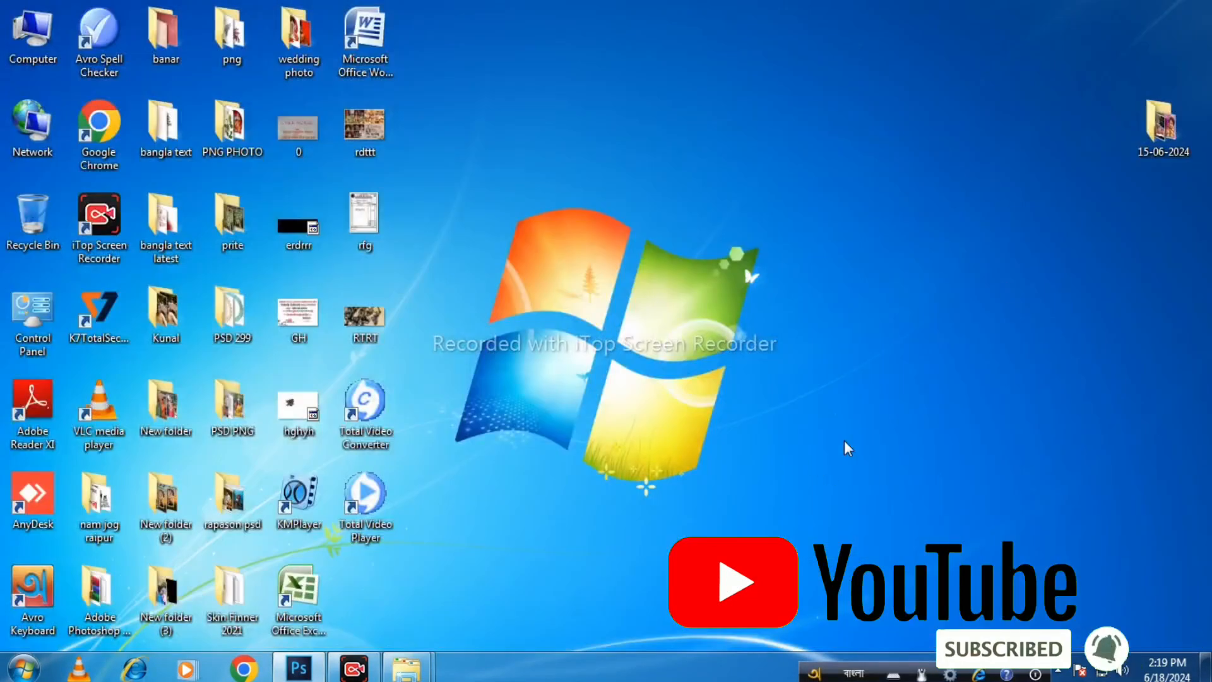